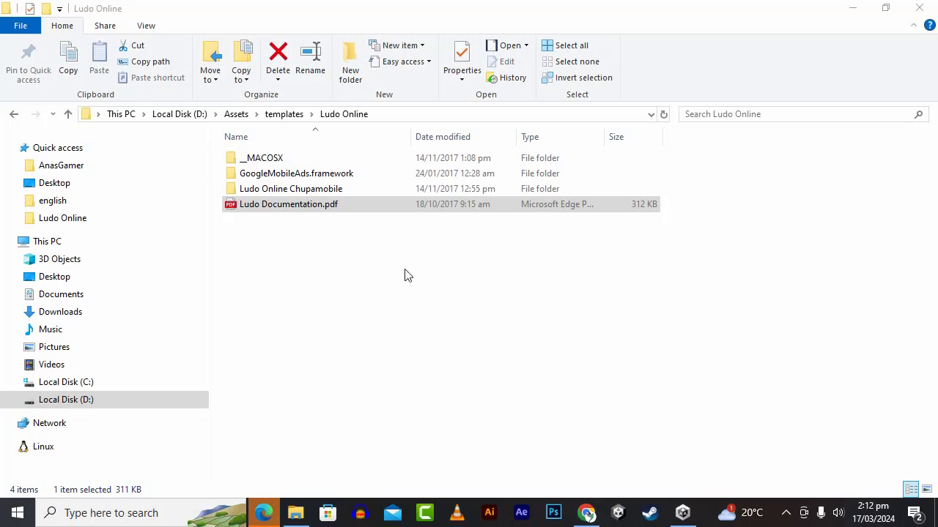
Look through the Ludo Online template folder and the contents of its __MACOSX subfolder.
left_click(283, 115)
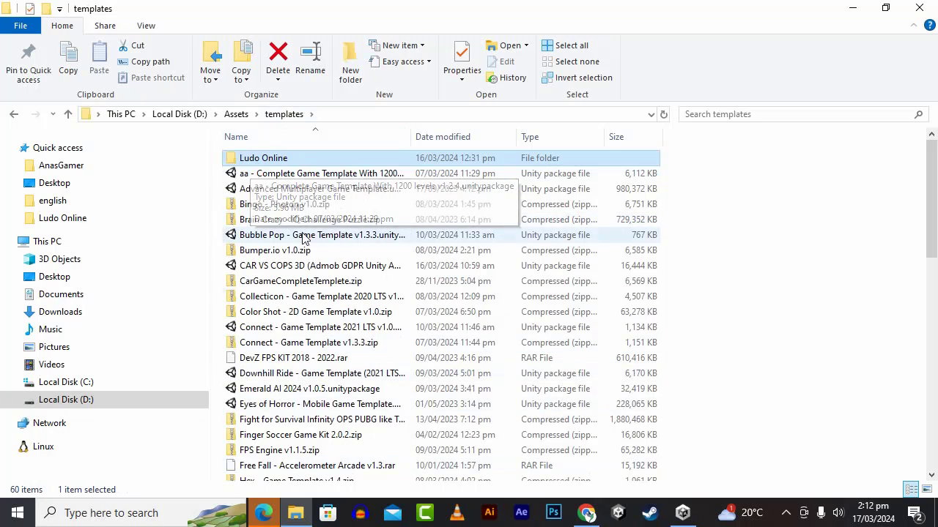
double_click(294, 160)
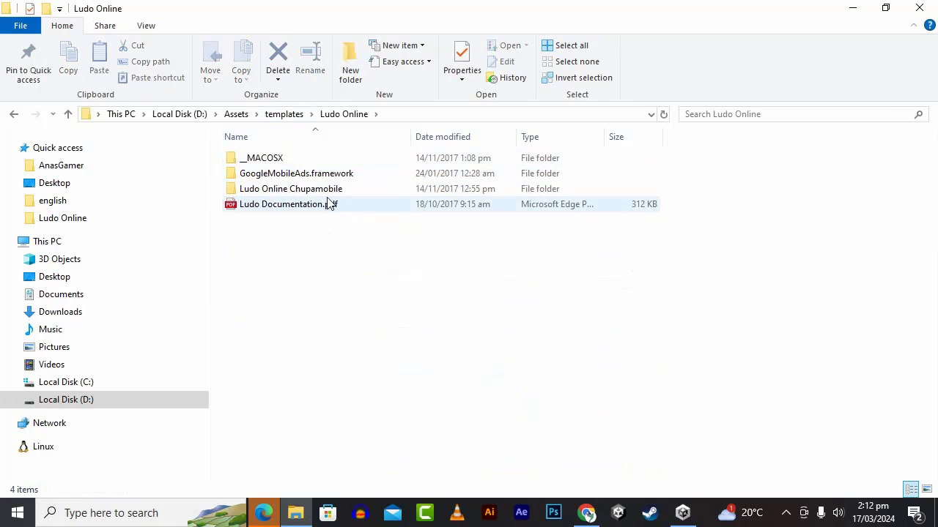
left_click(306, 173)
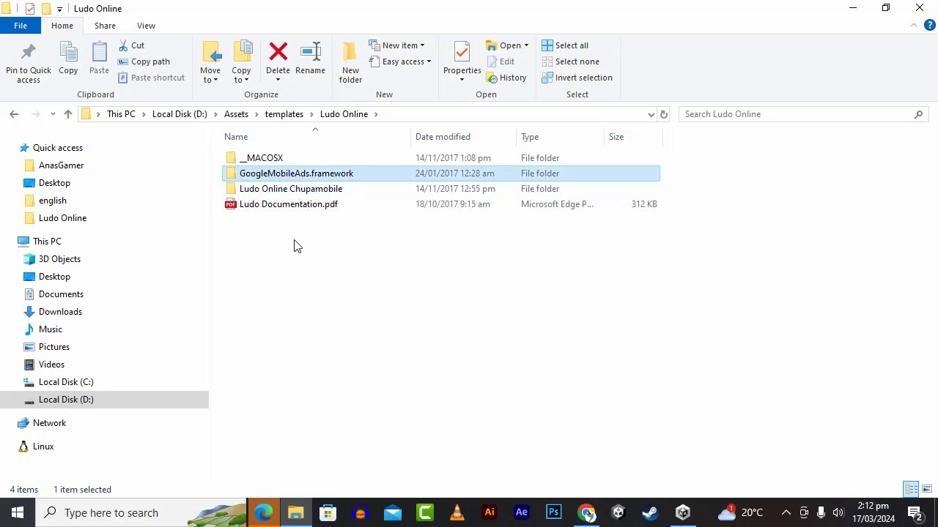
double_click(288, 163)
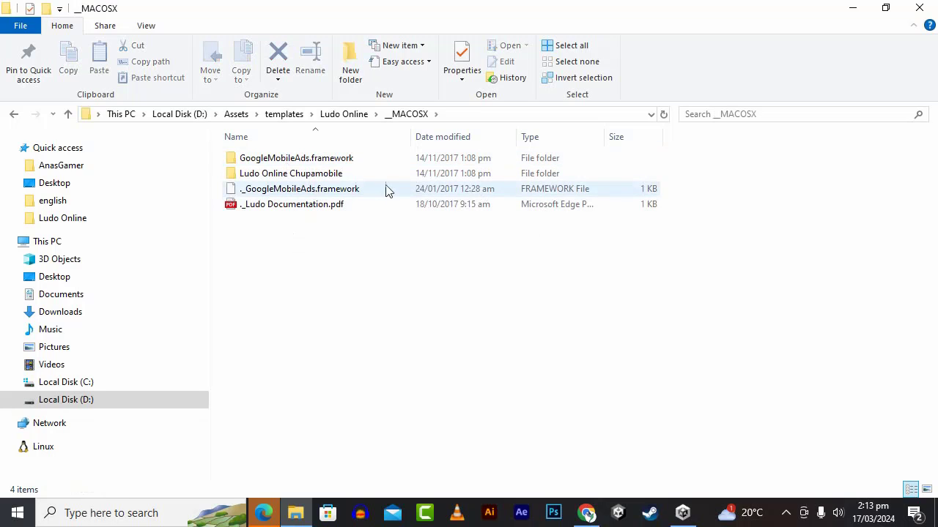
left_click(344, 113)
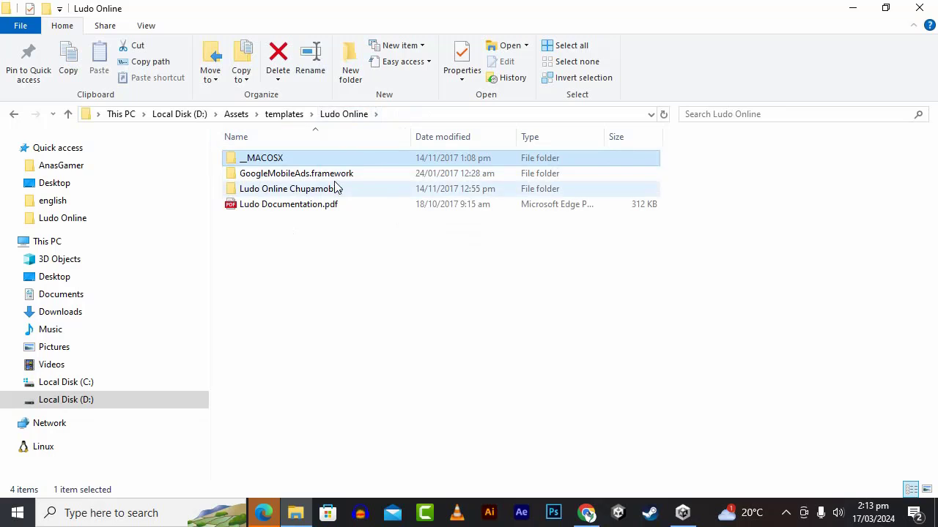
double_click(341, 164)
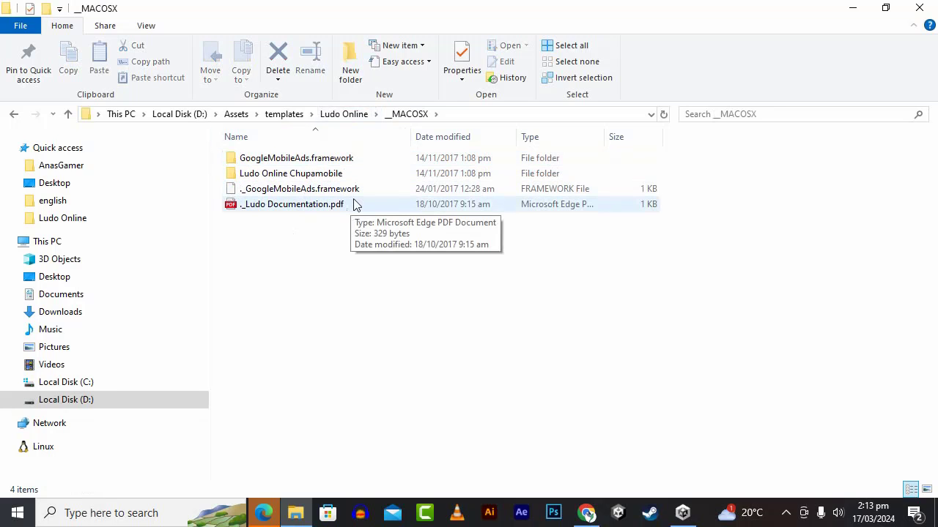
left_click(339, 116)
key("Down")
key("Down")
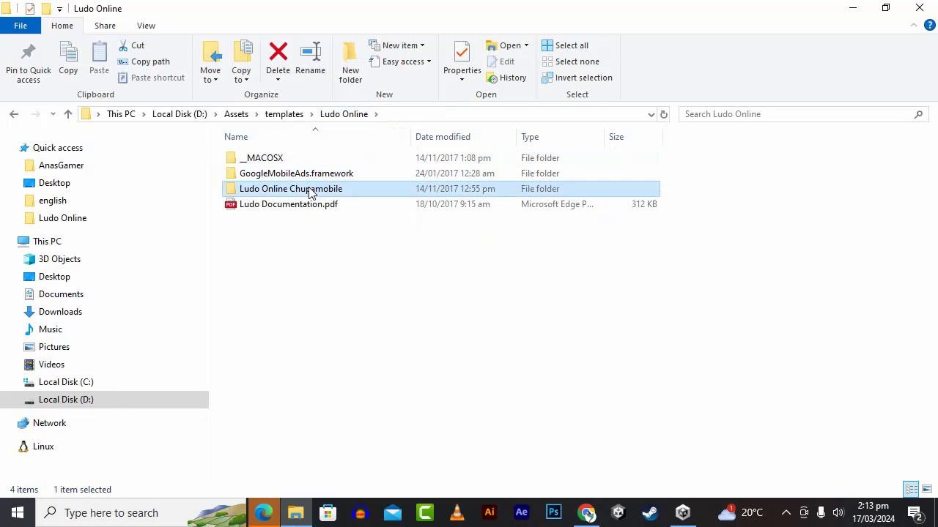
Check the editor version in ProjectVersion.txt, inside the ProjectSettings folder of Ludo Online Chupamobile, and close the file.
double_click(306, 191)
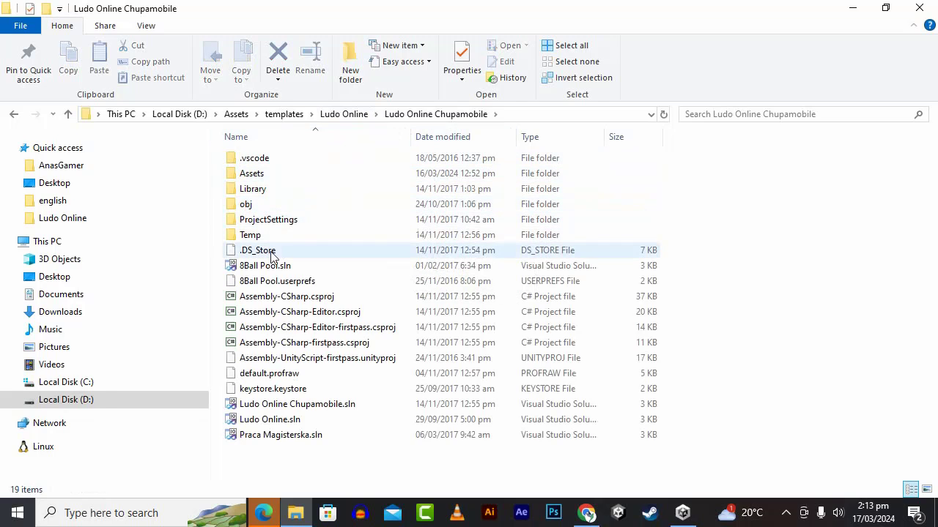
left_click(284, 226)
double_click(284, 226)
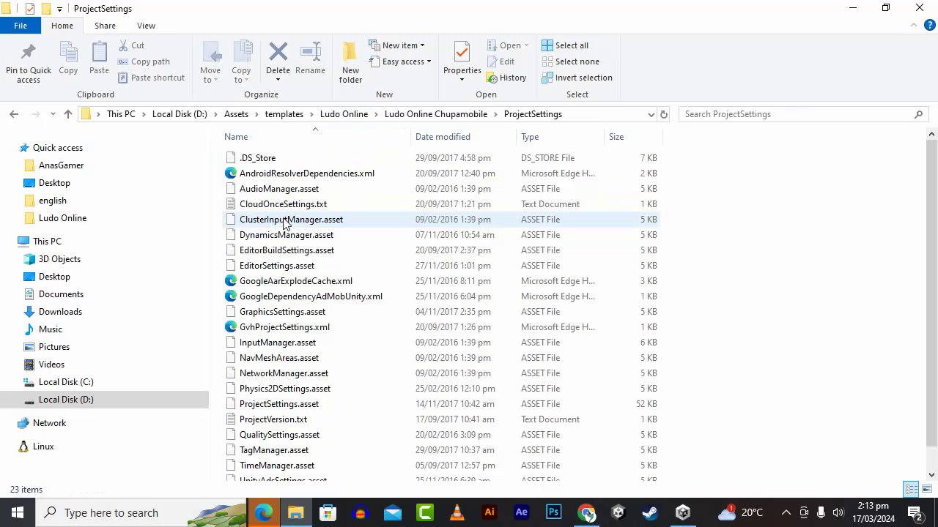
left_click(293, 437)
left_click(295, 424)
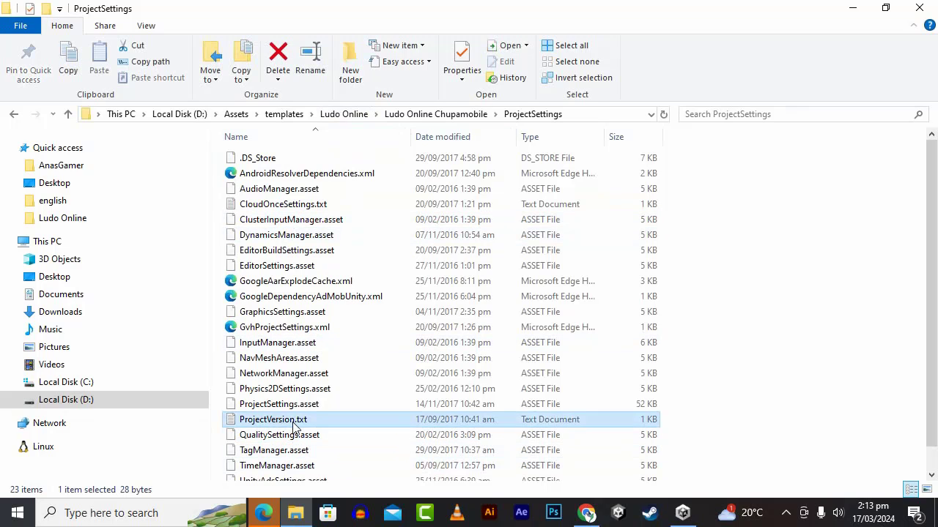
double_click(295, 425)
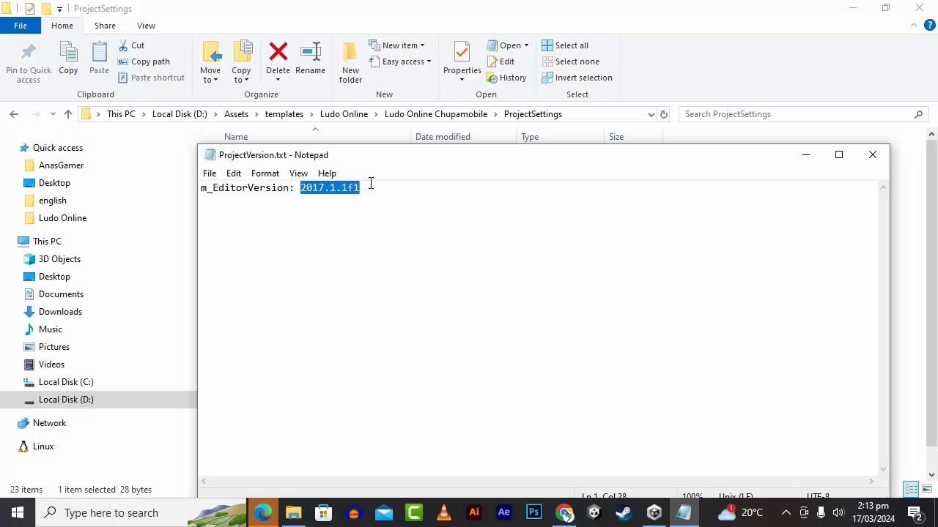
left_click_drag(366, 188, 294, 187)
left_click(880, 162)
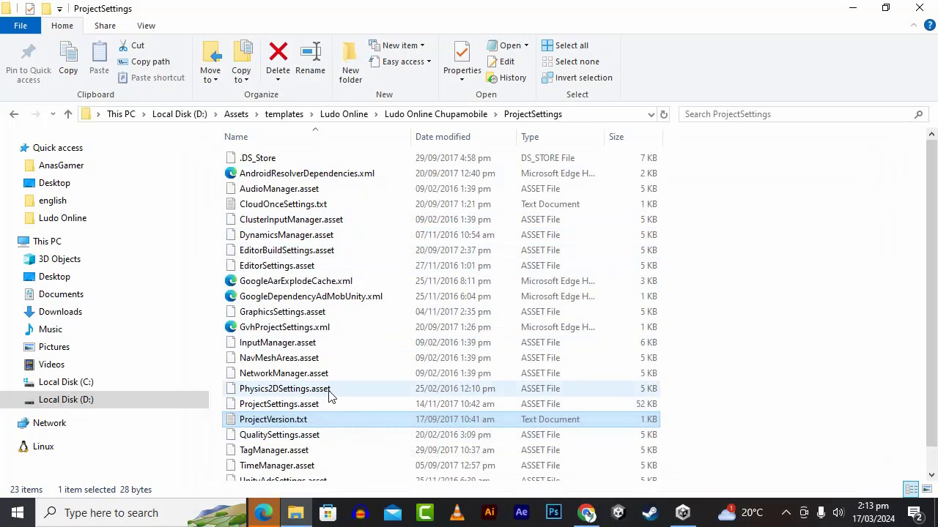
Switch to Unity Hub and check which editor versions are installed.
left_click(683, 513)
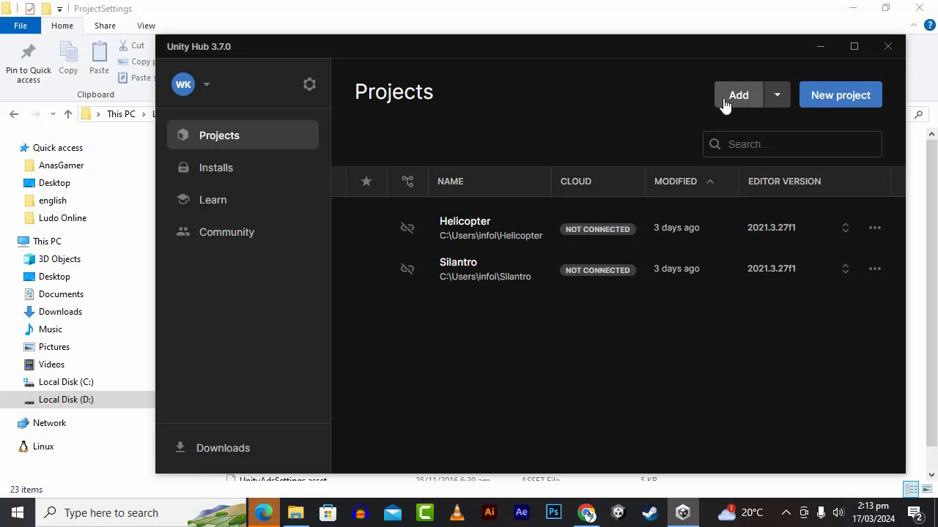
left_click(235, 176)
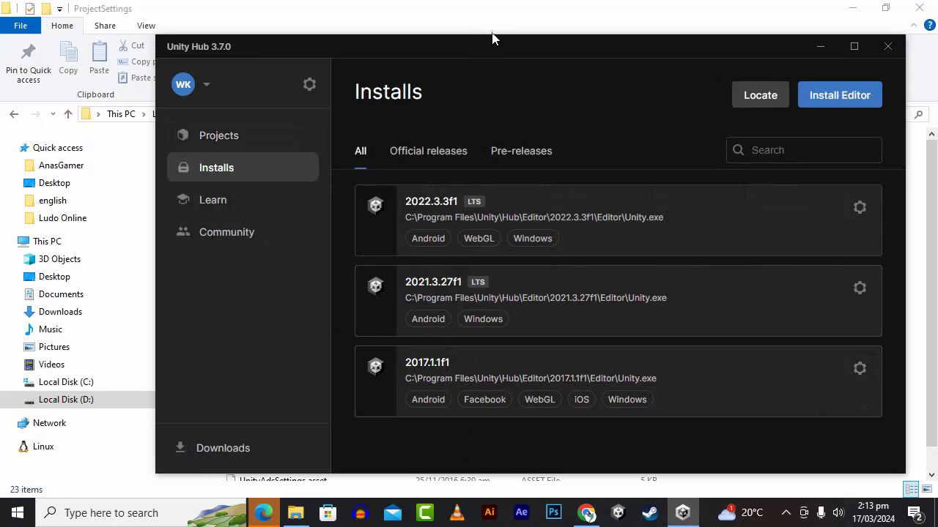
left_click_drag(486, 52, 460, 69)
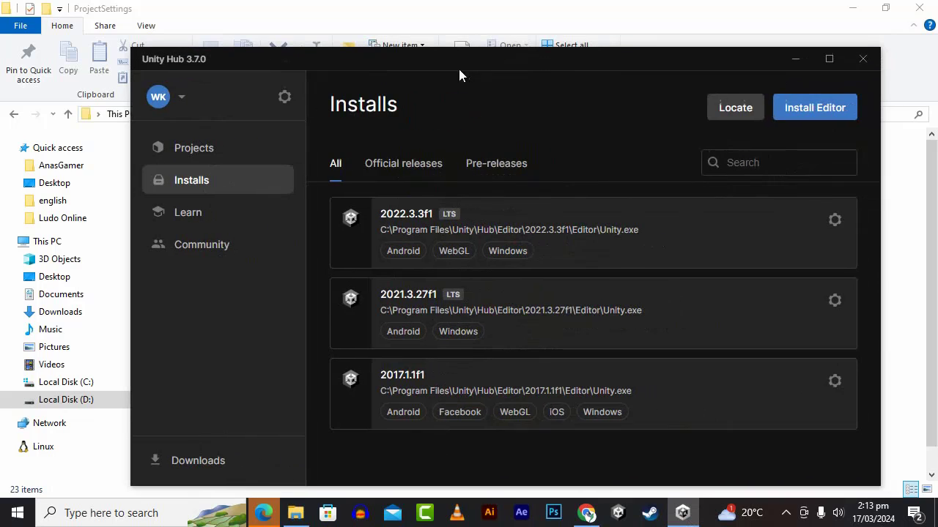
left_click(208, 162)
left_click(711, 111)
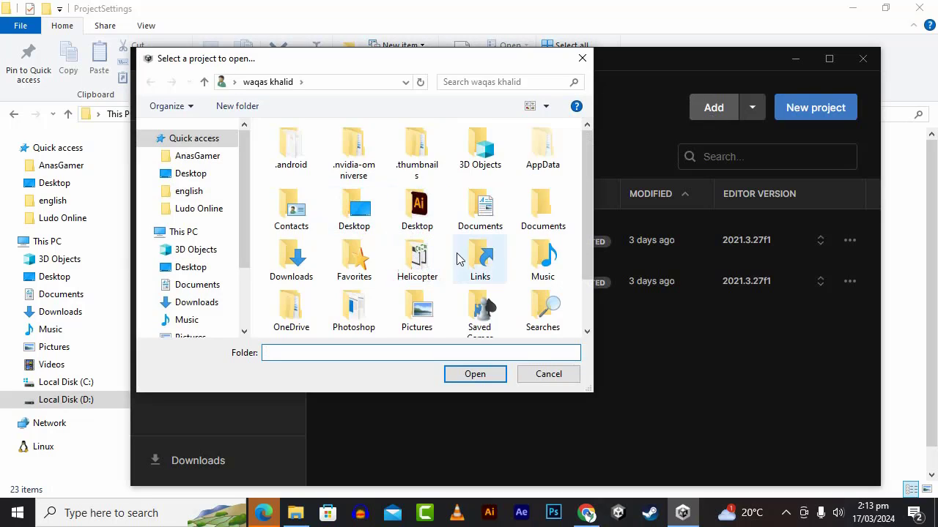
left_click(582, 58)
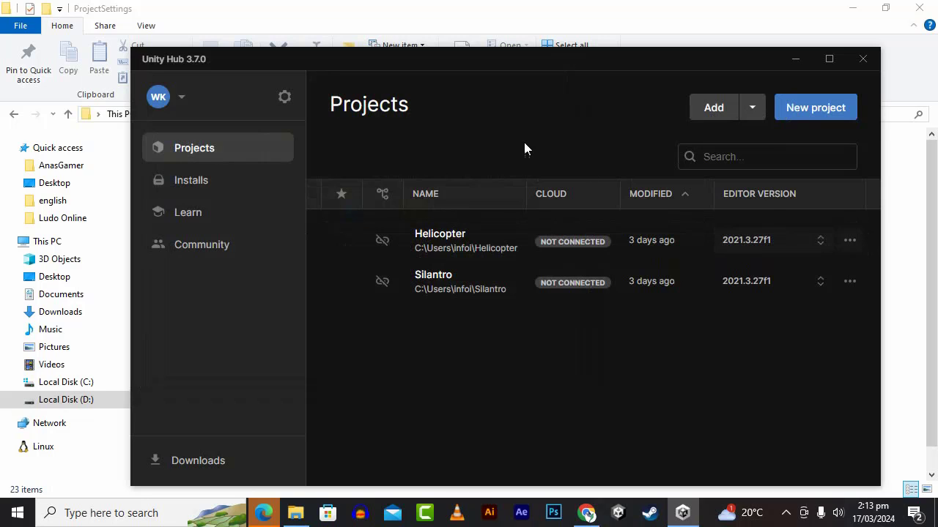
Open the add-modules list for Unity 2017.1.1f1 and deselect Standard Assets, Example Project and Microsoft Visual Studio Community 2017.
left_click(232, 185)
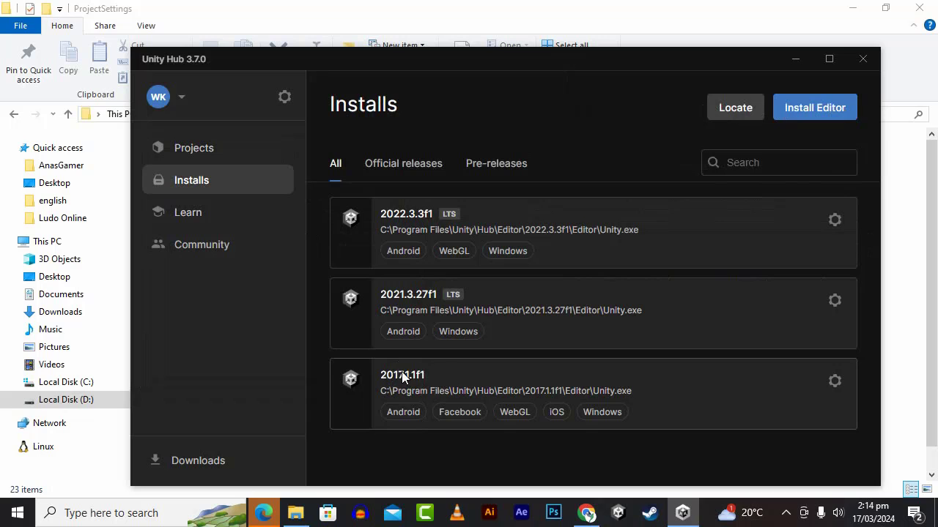
left_click(834, 381)
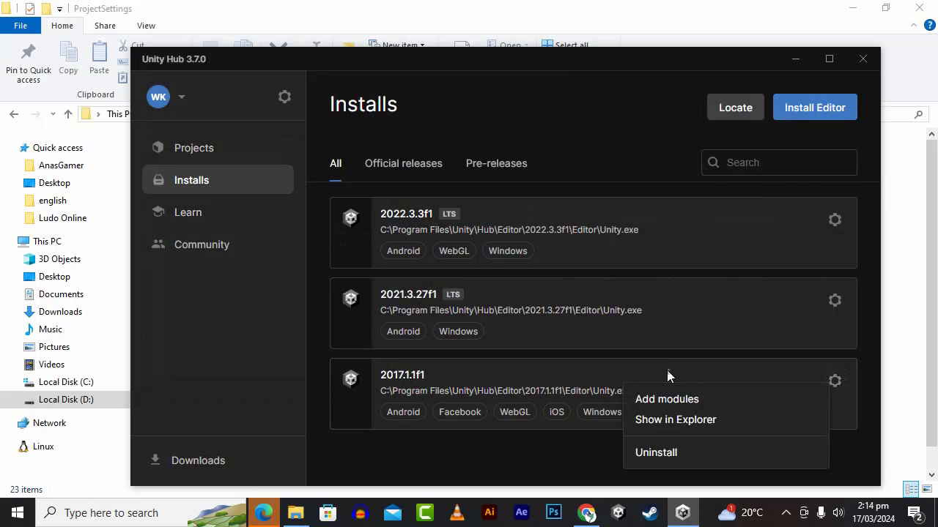
left_click(663, 401)
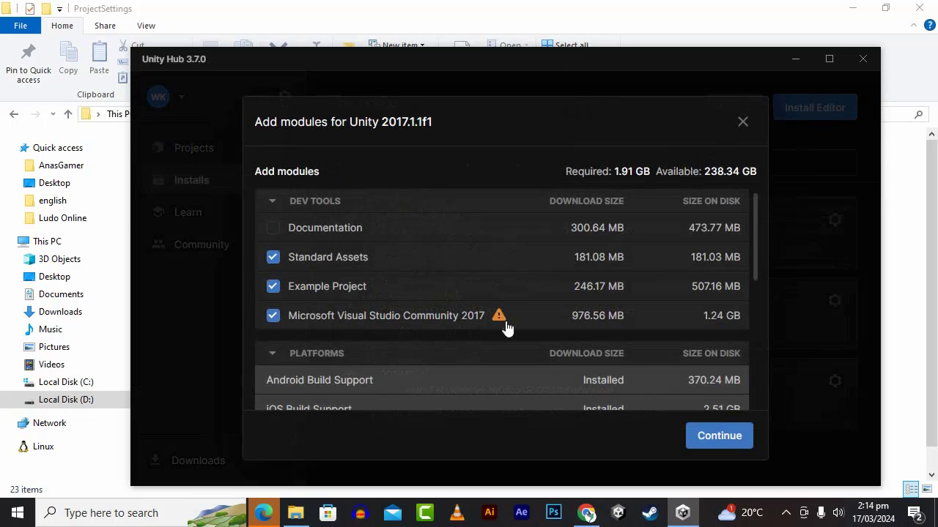
left_click(272, 257)
left_click(272, 286)
left_click(273, 316)
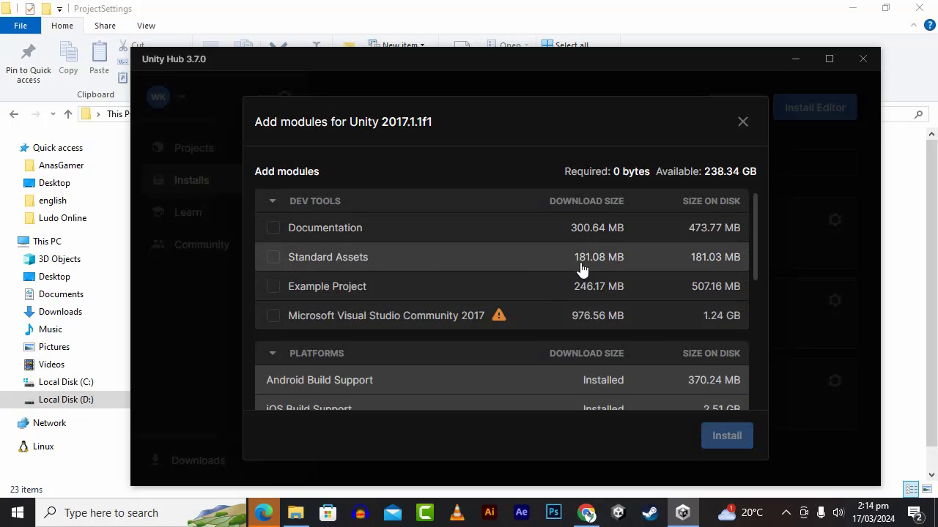
Examine which platform build support modules are installed for Unity 2017.1.1f1 and close the module list.
scroll(581, 269, "down", 5)
scroll(542, 290, "up", 5)
scroll(549, 289, "down", 5)
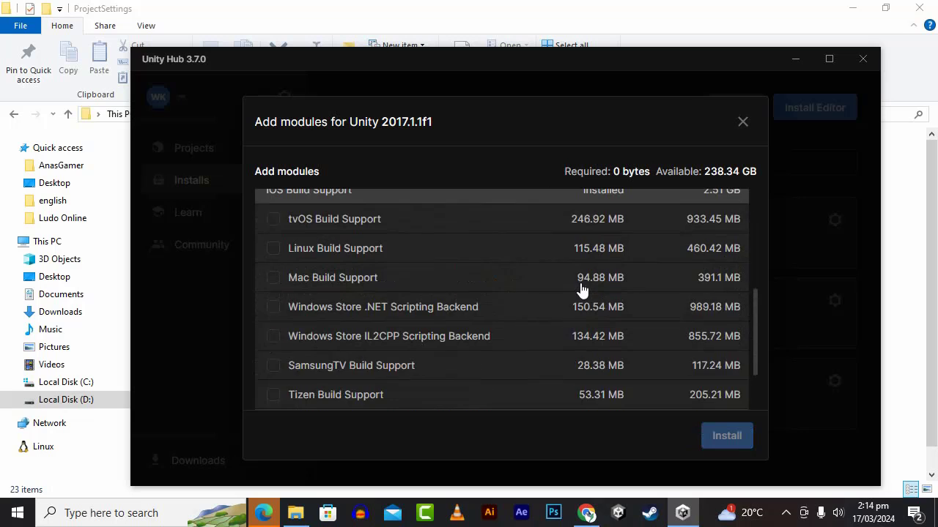
scroll(581, 291, "up", 2)
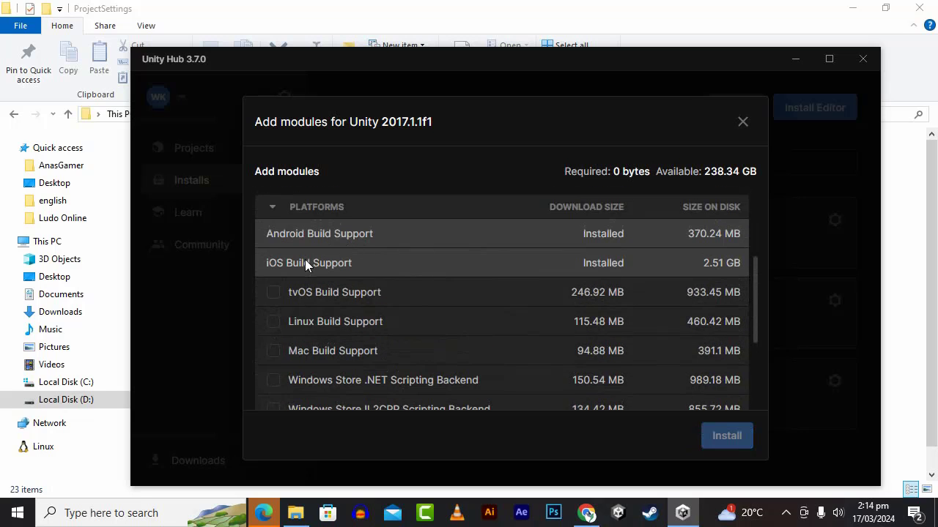
scroll(406, 266, "down", 3)
scroll(513, 272, "up", 4)
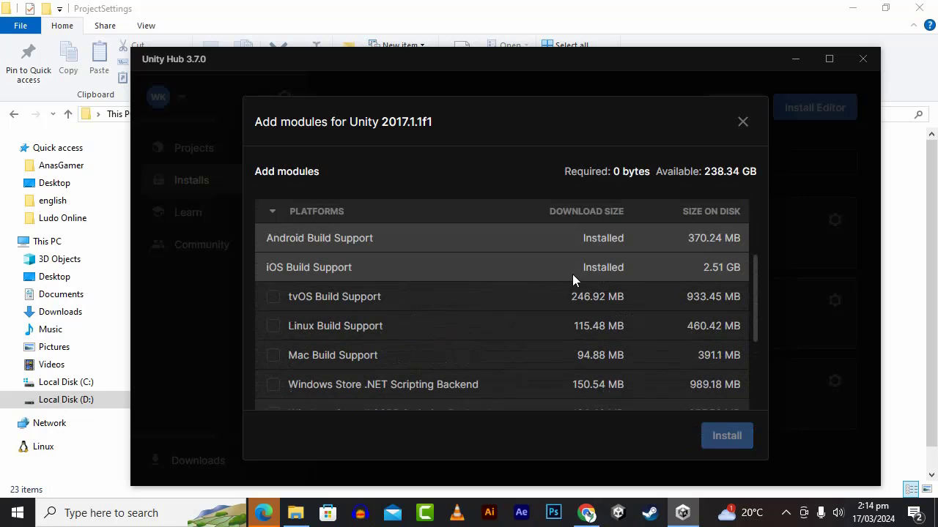
scroll(592, 269, "down", 4)
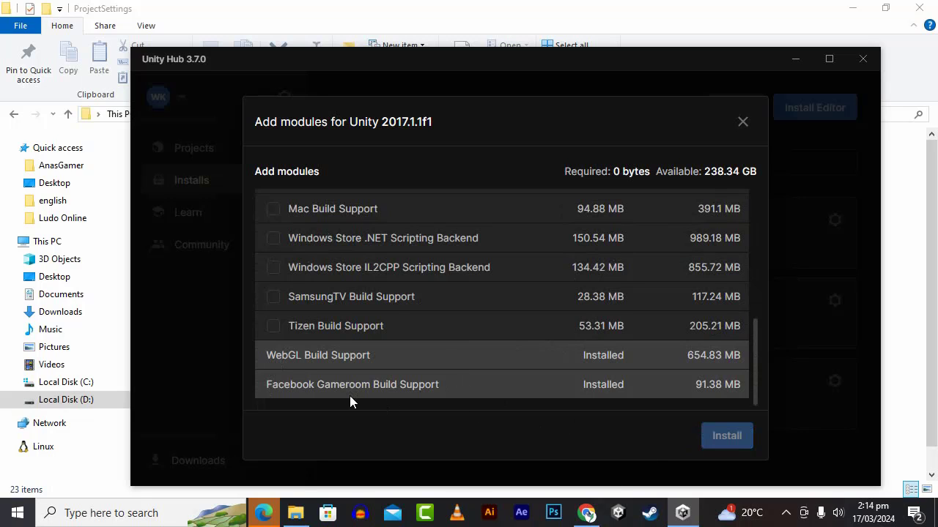
scroll(431, 392, "up", 5)
scroll(491, 405, "down", 5)
scroll(469, 398, "up", 5)
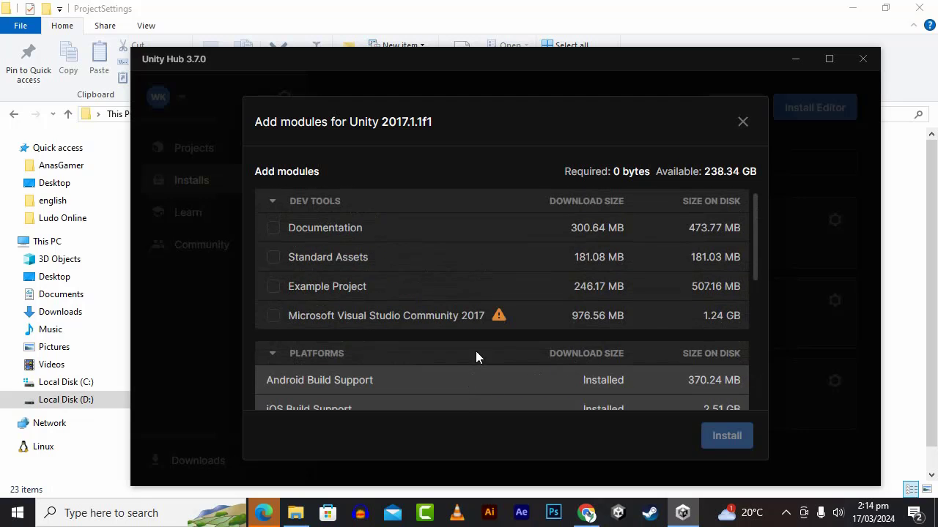
left_click(739, 122)
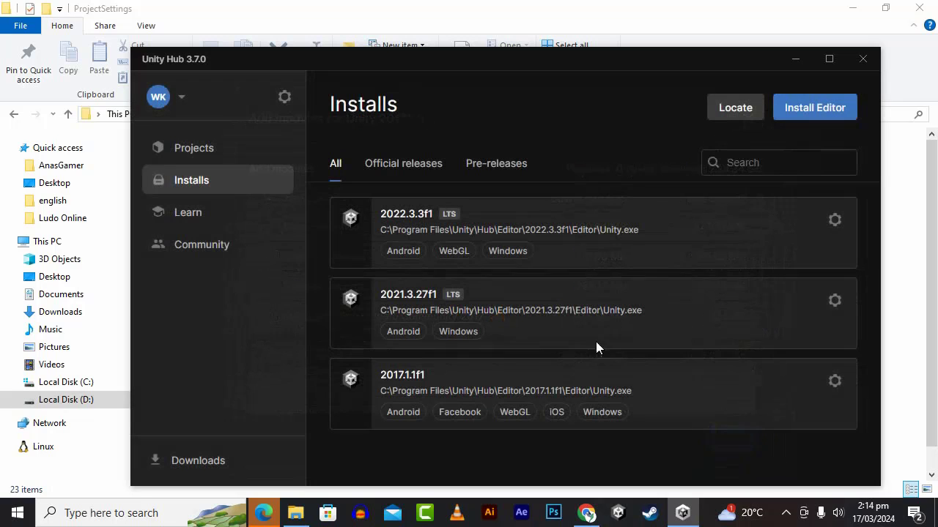
Switch to File Explorer and copy the Ludo Online Chupamobile project folder from the Ludo Online template folder.
left_click(559, 6)
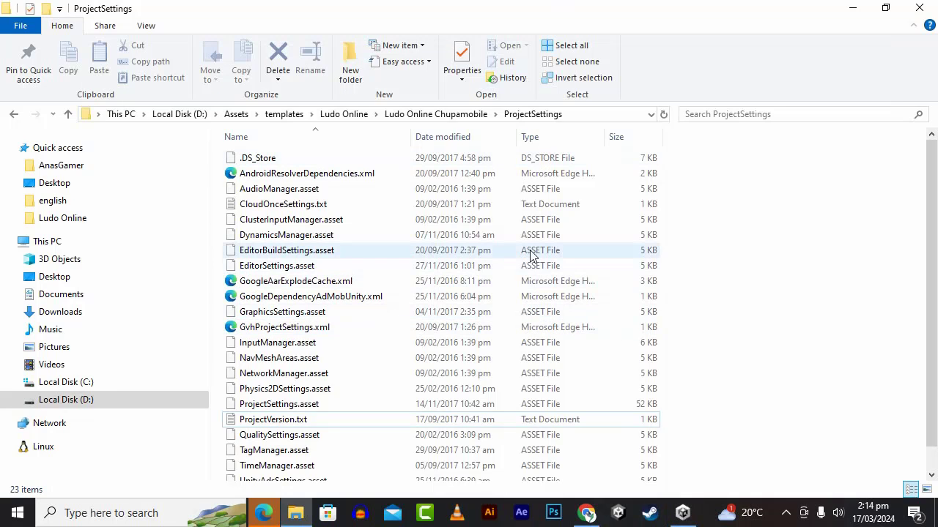
left_click(427, 116)
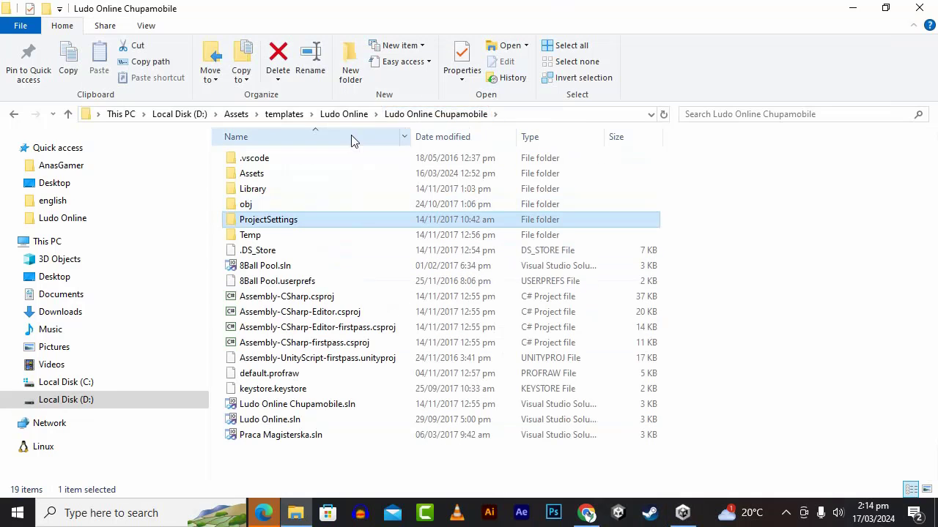
left_click(347, 114)
right_click(279, 190)
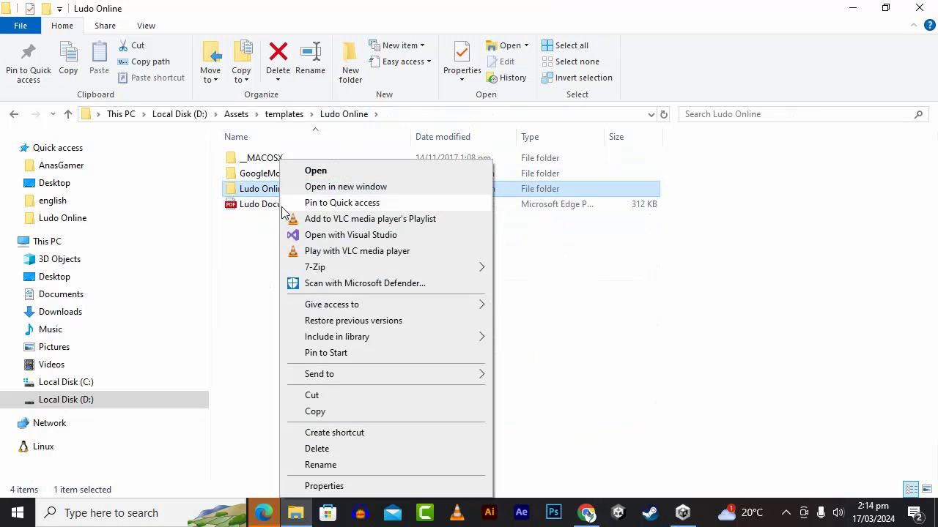
left_click(337, 412)
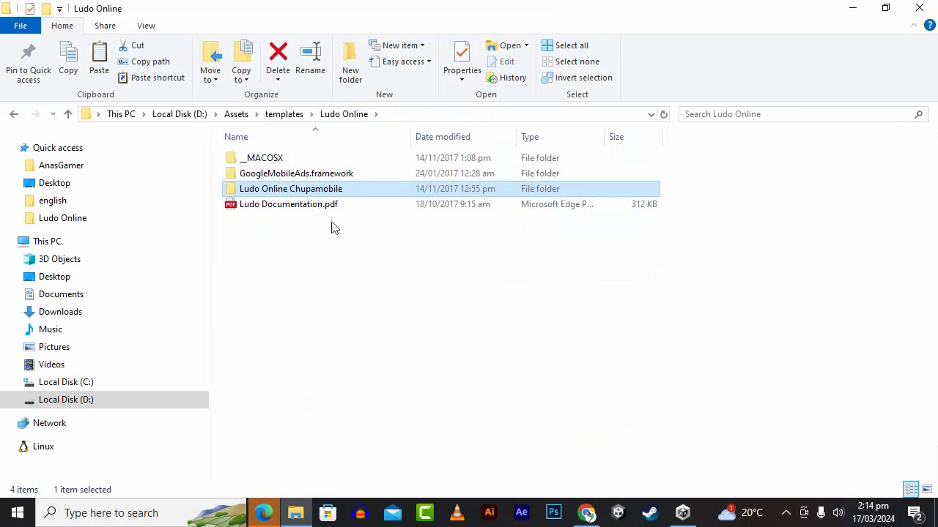
Paste the copied project folder into the account's profile folder under Users on Local Disk (C:), moving the copy progress window aside.
left_click(85, 383)
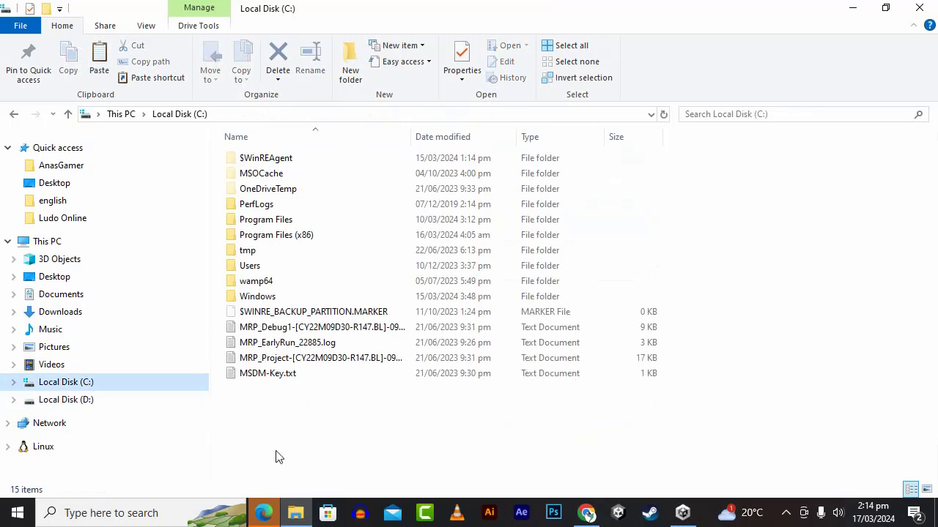
double_click(284, 266)
left_click(296, 174)
double_click(297, 180)
right_click(824, 323)
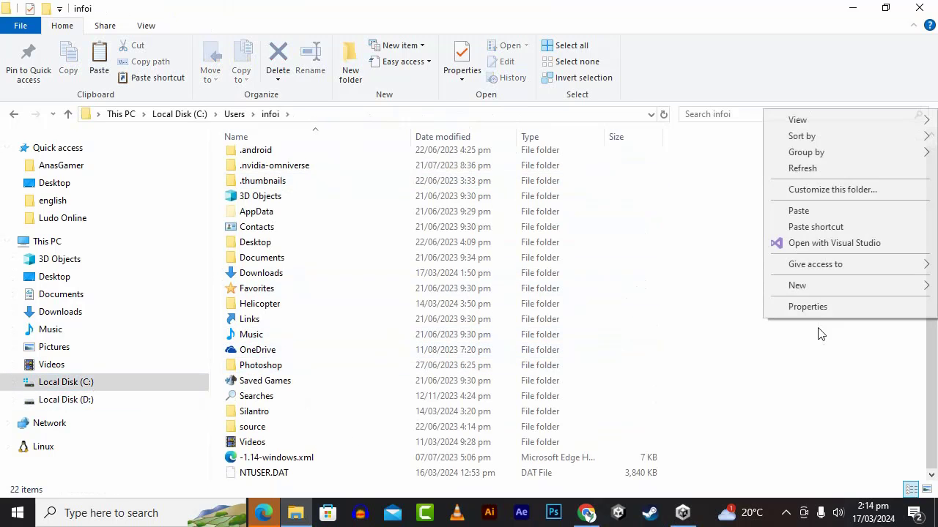
left_click(798, 211)
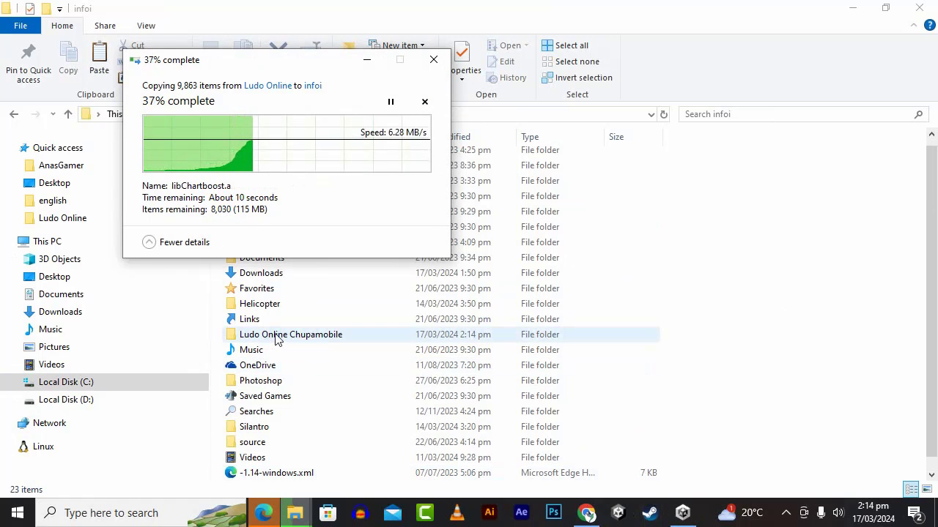
left_click_drag(320, 69, 707, 127)
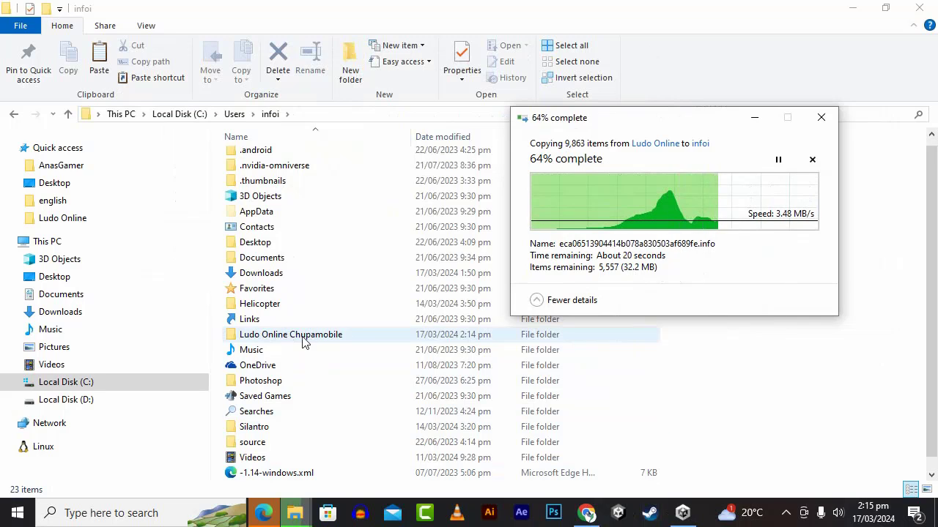
Rename the copied Ludo Online Chupamobile project folder as LudoBattle.
left_click(787, 512)
left_click(245, 395)
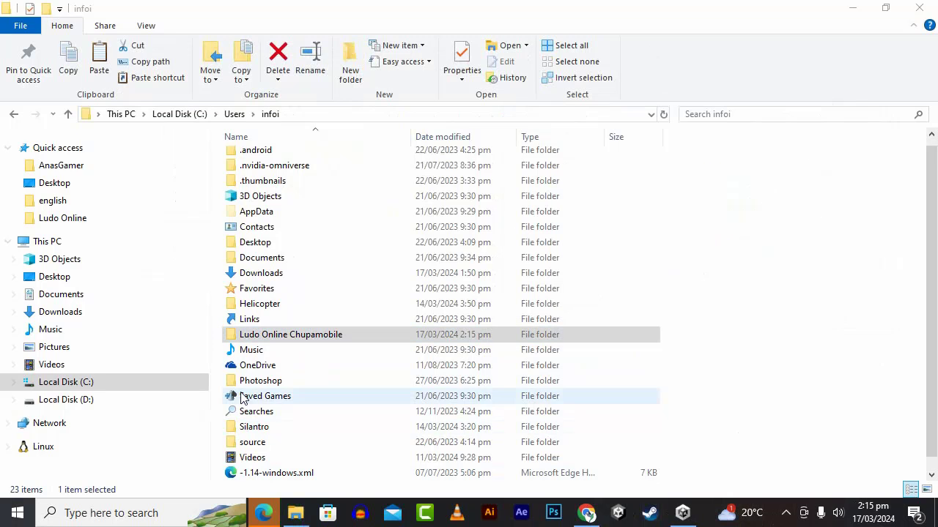
right_click(292, 334)
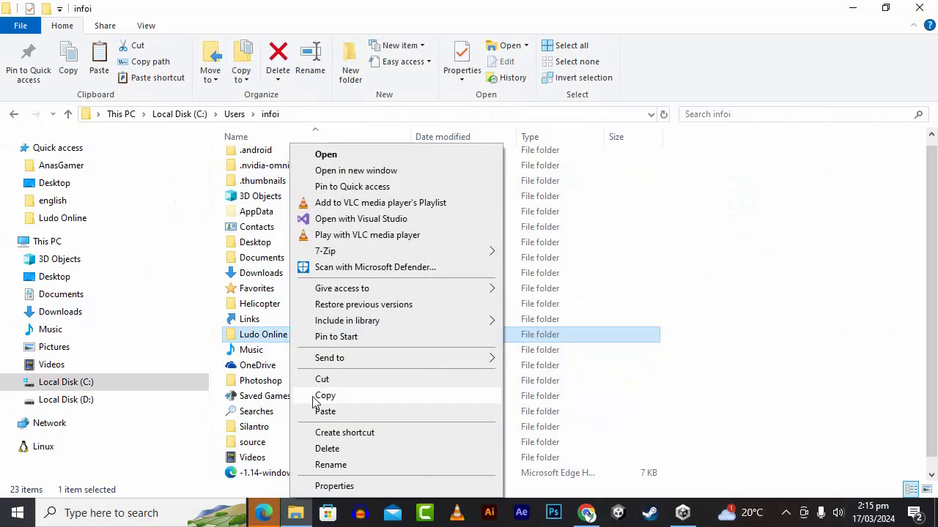
left_click(329, 465)
left_click_drag(260, 337, 334, 335)
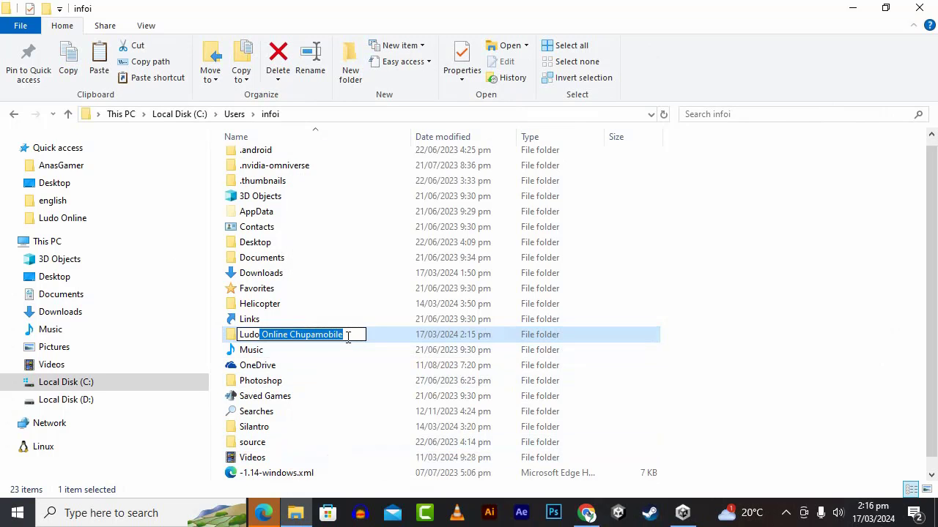
type("Battle")
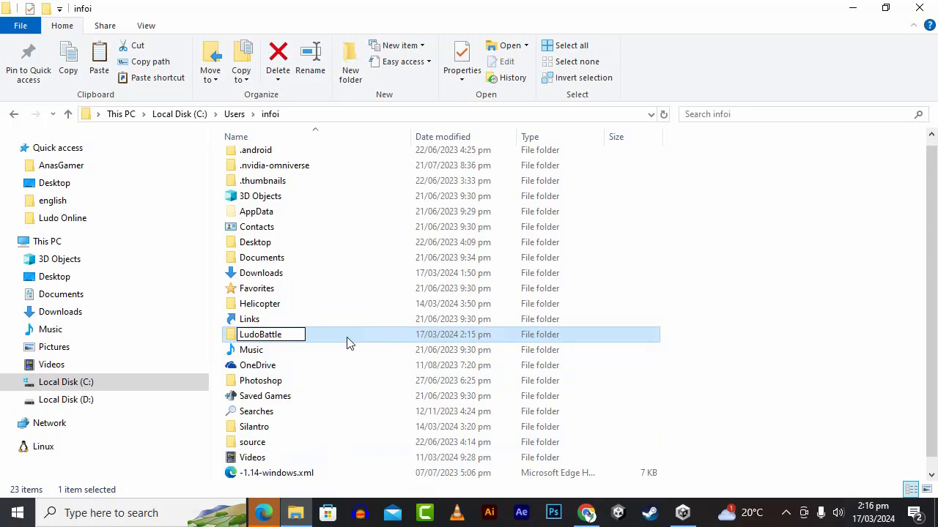
key("Return")
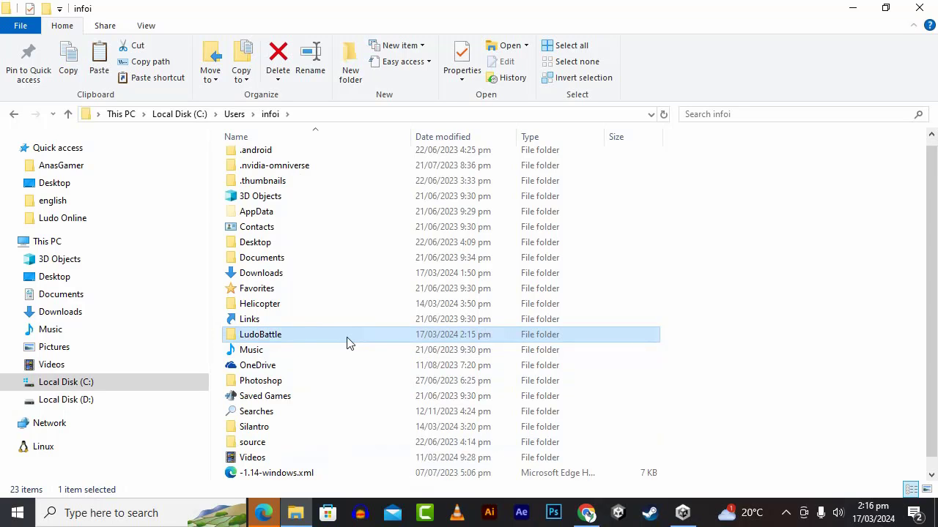
Delete ProjectSettings.asset from the LudoBattle folder's ProjectSettings subfolder and close File Explorer.
double_click(379, 337)
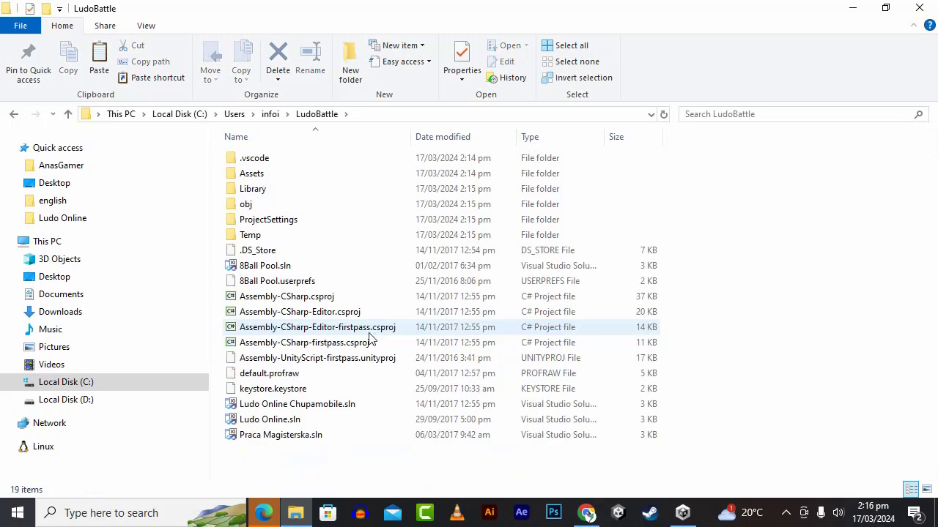
double_click(304, 216)
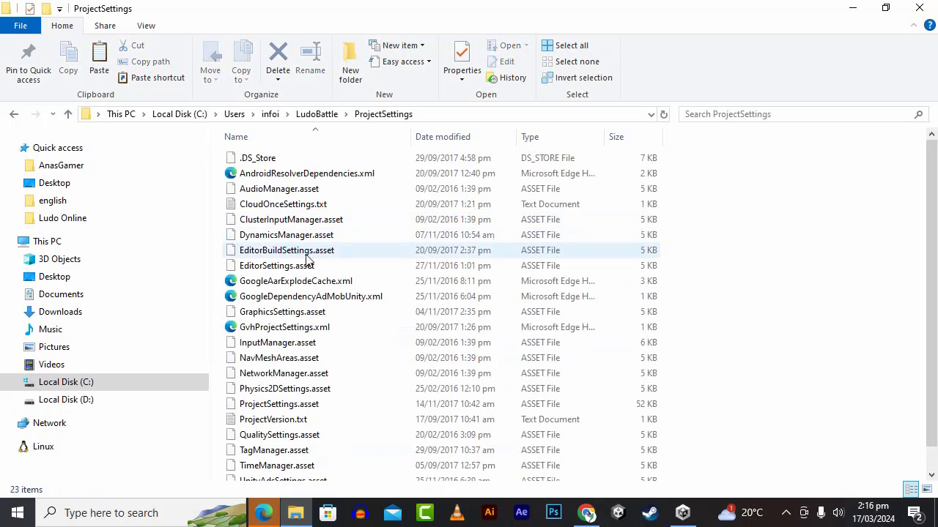
left_click(302, 413)
right_click(320, 408)
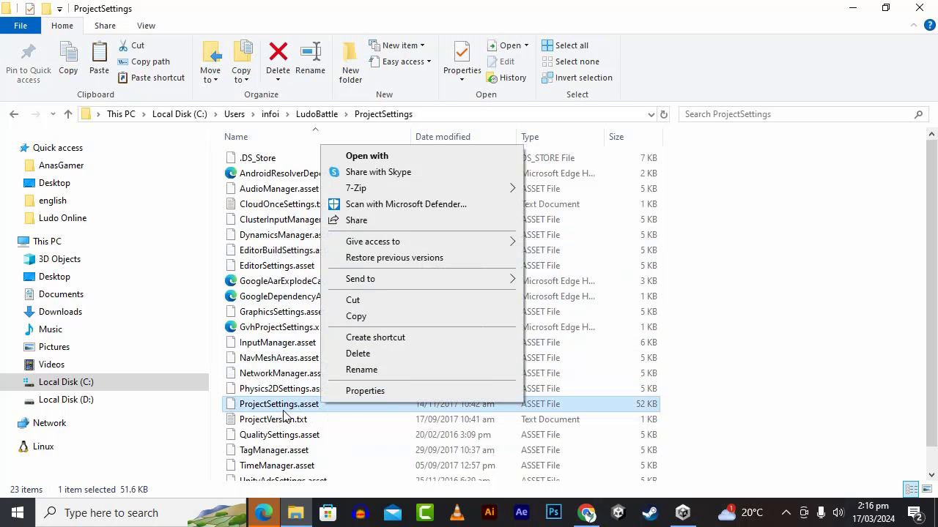
left_click(375, 355)
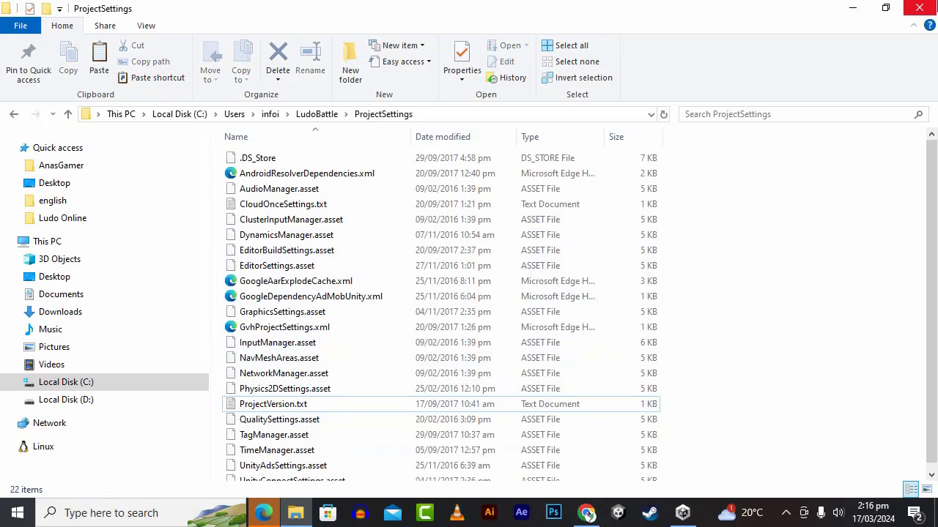
left_click(919, 9)
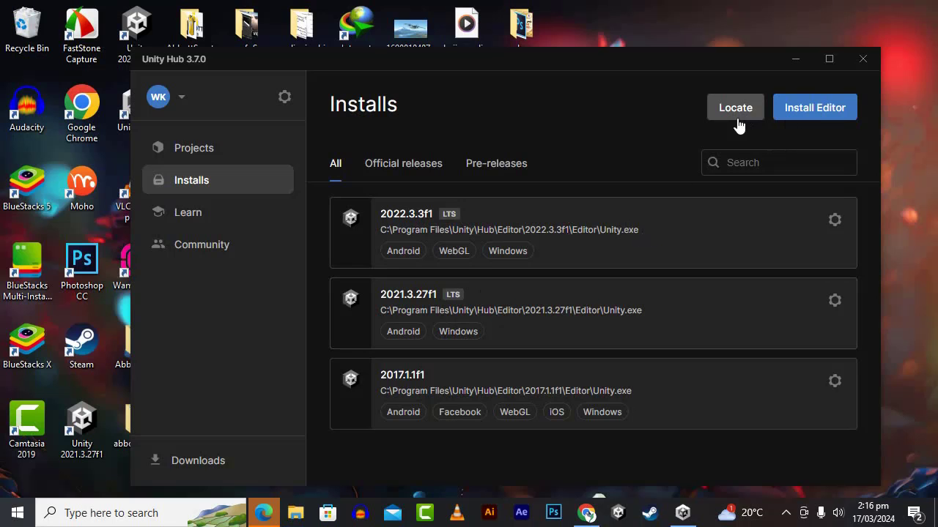
Add the LudoBattle folder from the account's profile folder to the Unity Hub projects and open it.
left_click(217, 149)
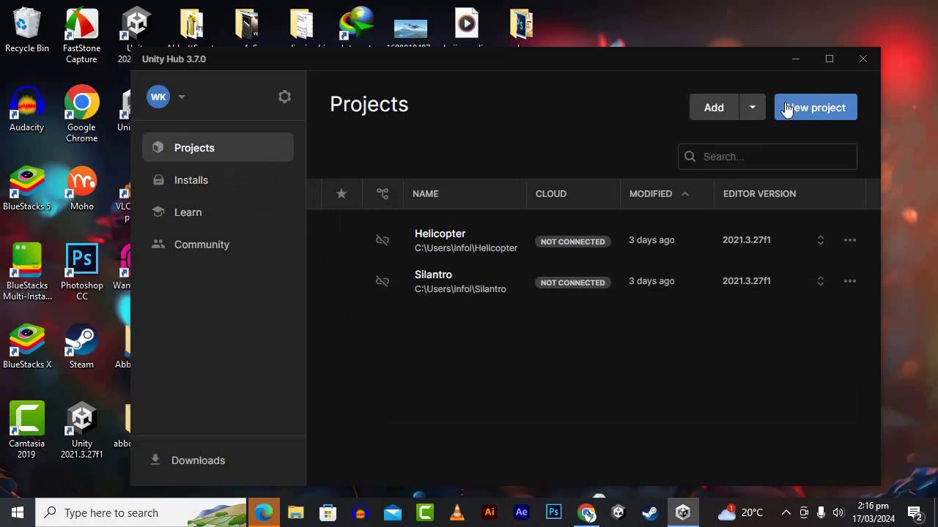
left_click(712, 107)
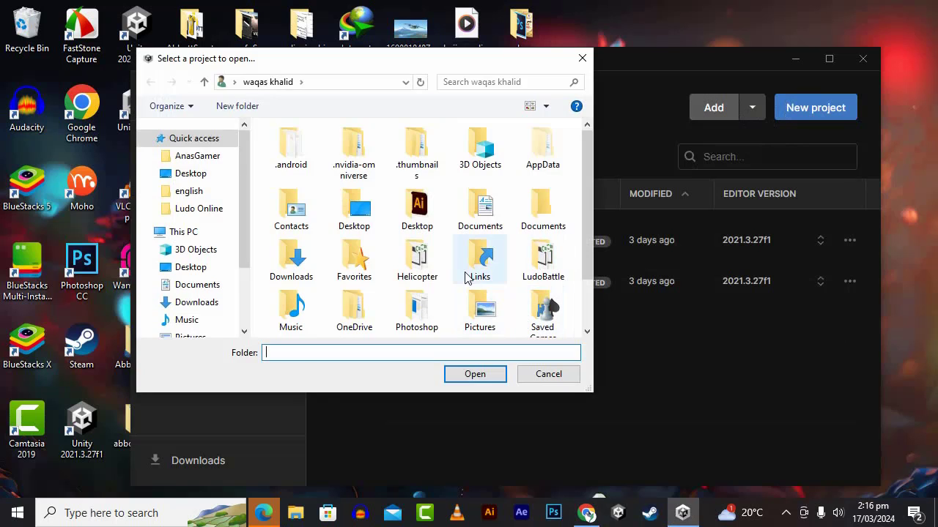
left_click(543, 262)
left_click(476, 374)
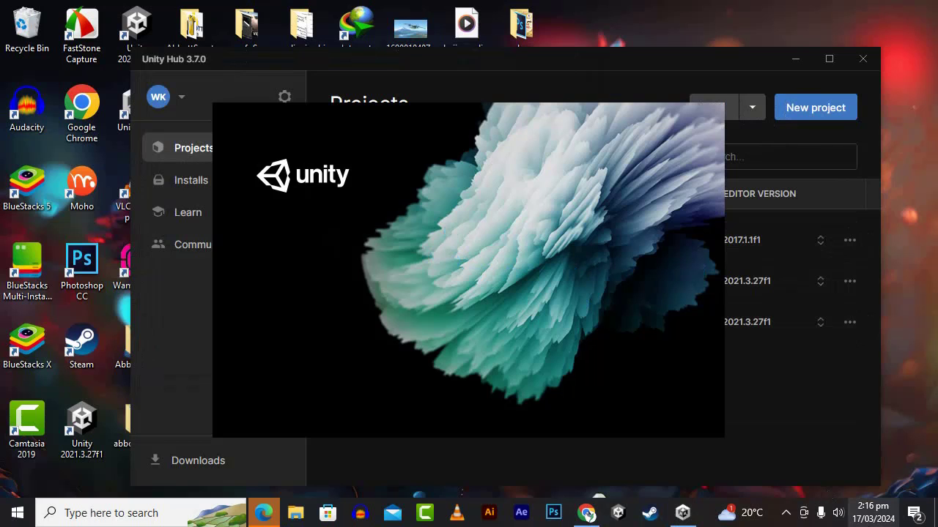
left_click(790, 515)
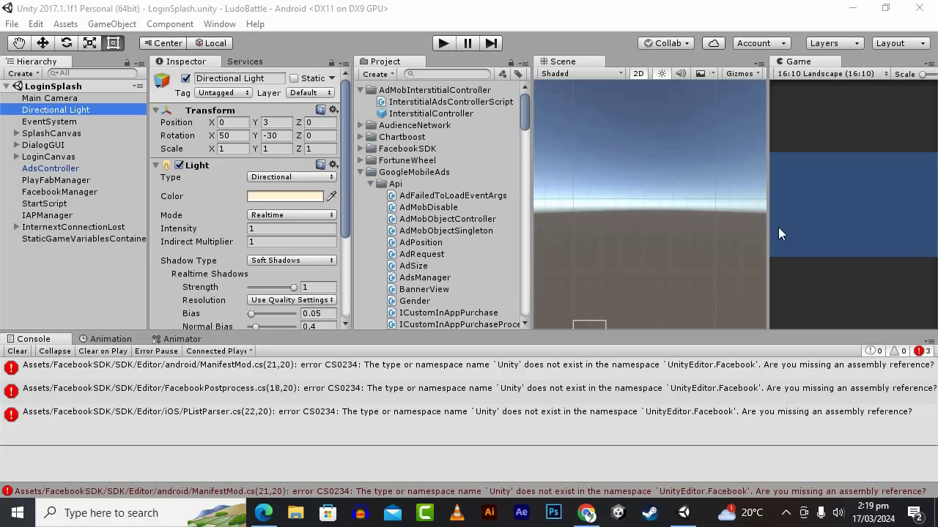
Examine the Console errors for ManifestMod.cs, FacebookPostprocess.cs and PListParser.cs, locating the affected scripts in the project.
scroll(637, 279, "down", 3)
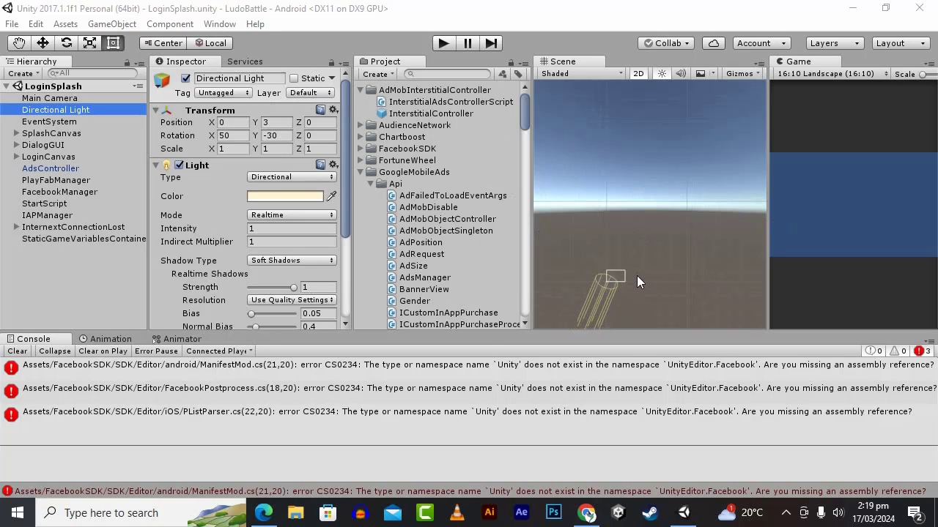
left_click(267, 370)
left_click(272, 391)
left_click(276, 414)
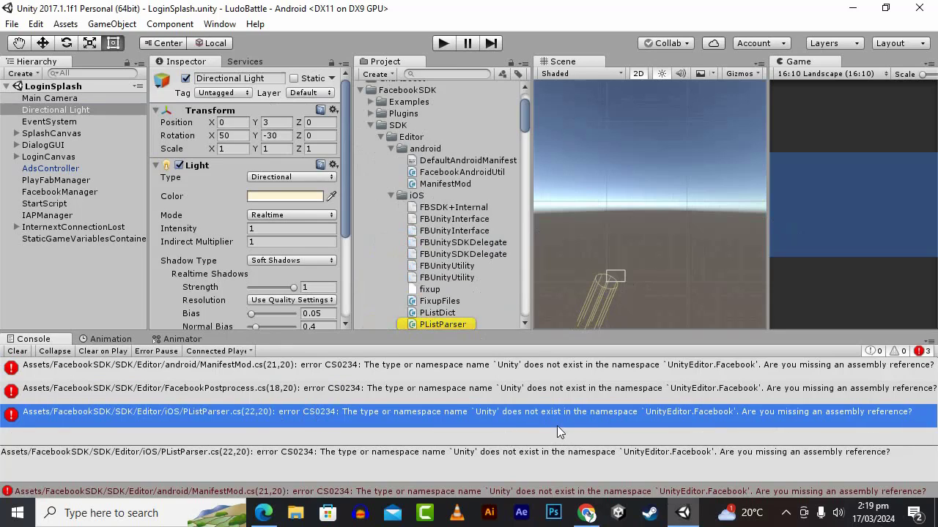
key("Up")
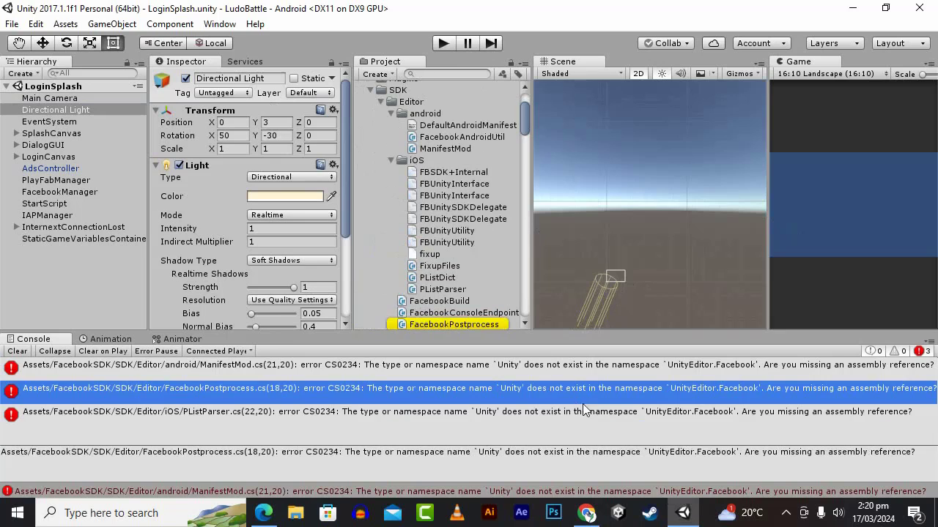
left_click(786, 512)
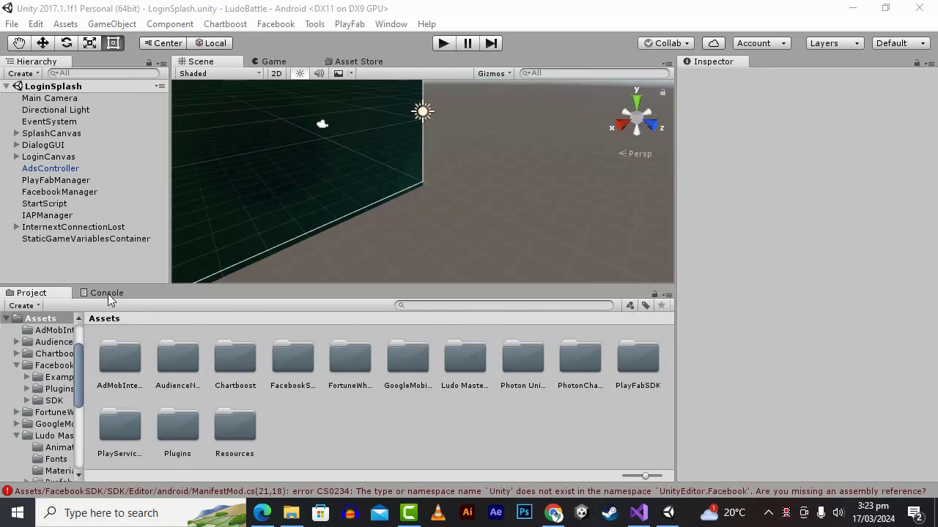
Show the Console errors, widen the Inspector, and open ManifestMod.cs in Visual Studio from its CS0234 error.
left_click(108, 294)
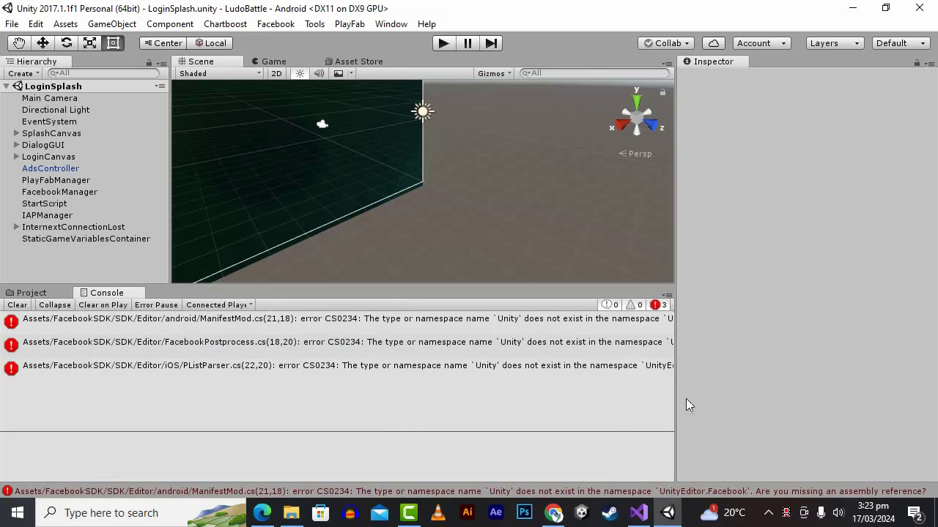
left_click_drag(676, 399, 645, 416)
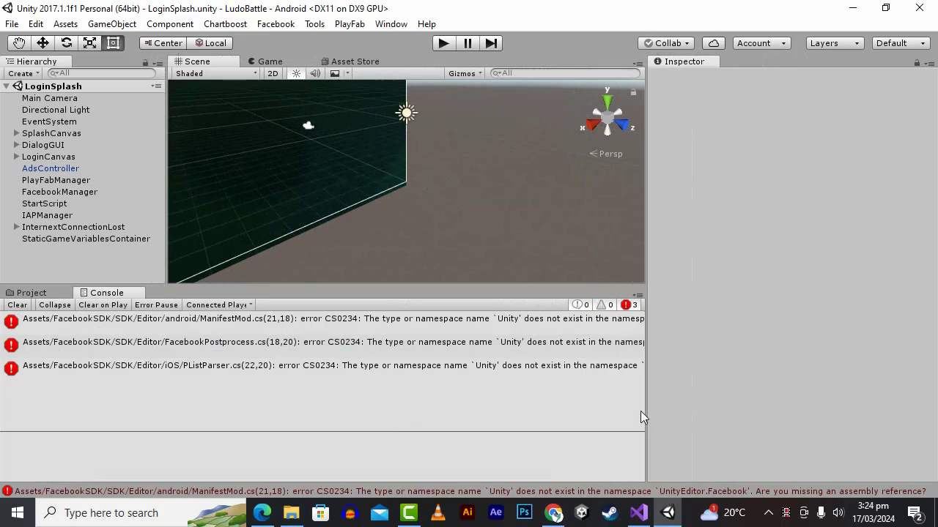
left_click(639, 513)
scroll(277, 284, "up", 3)
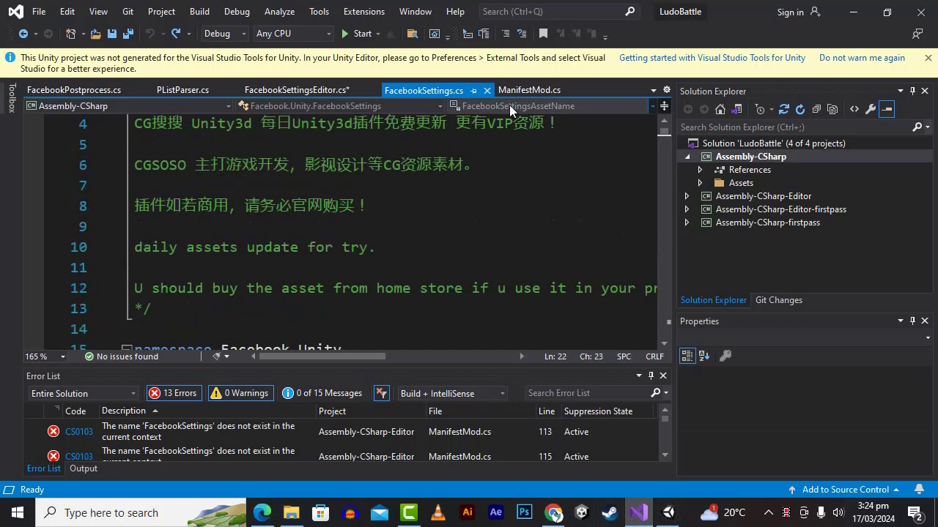
left_click(668, 513)
double_click(408, 333)
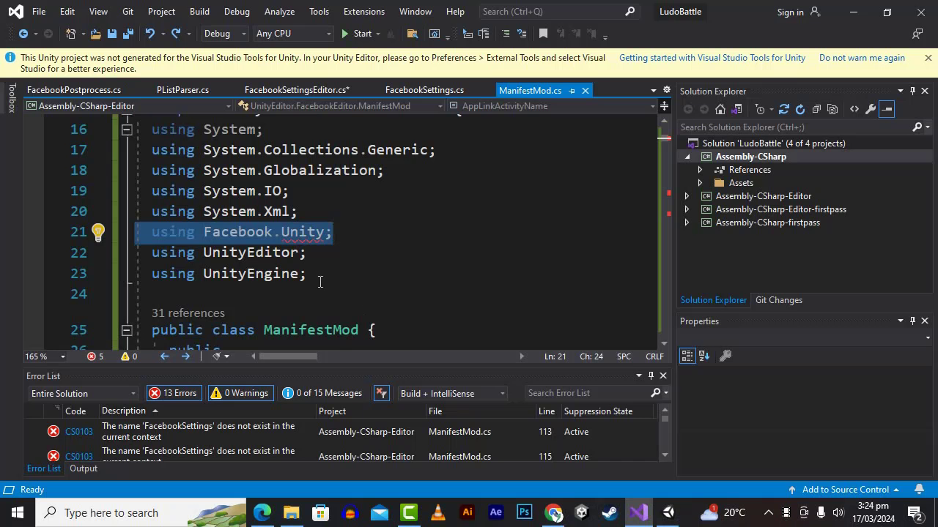
Examine the Facebook.Unity using directive on line 21 of ManifestMod.cs.
left_click(230, 233)
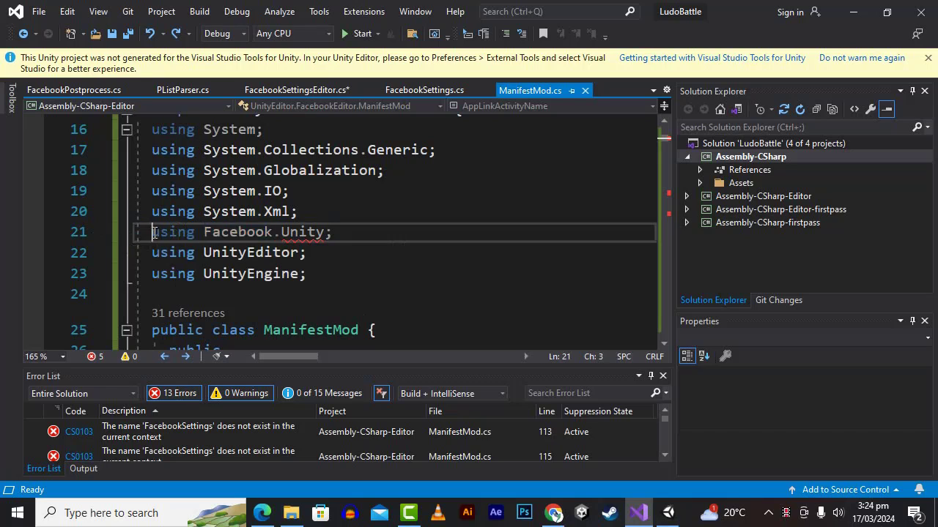
left_click_drag(149, 231, 339, 233)
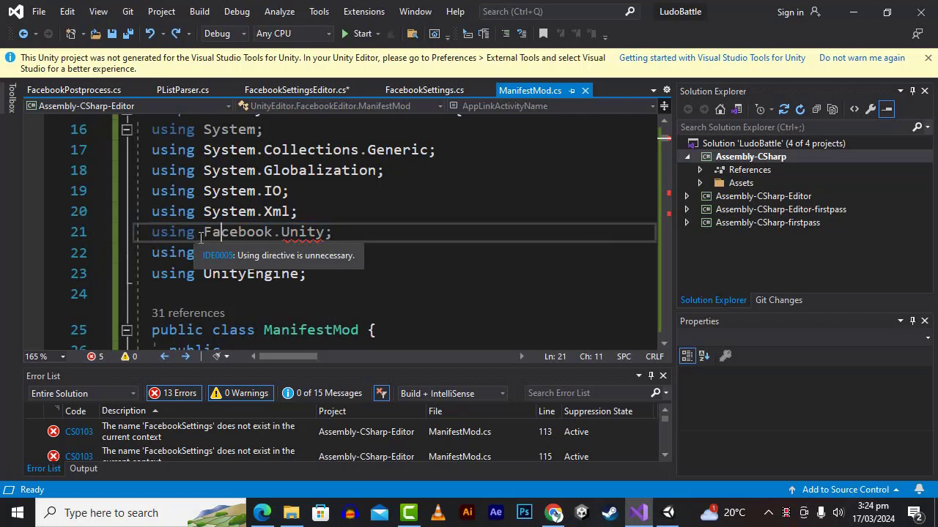
left_click_drag(204, 232, 309, 274)
left_click(461, 273)
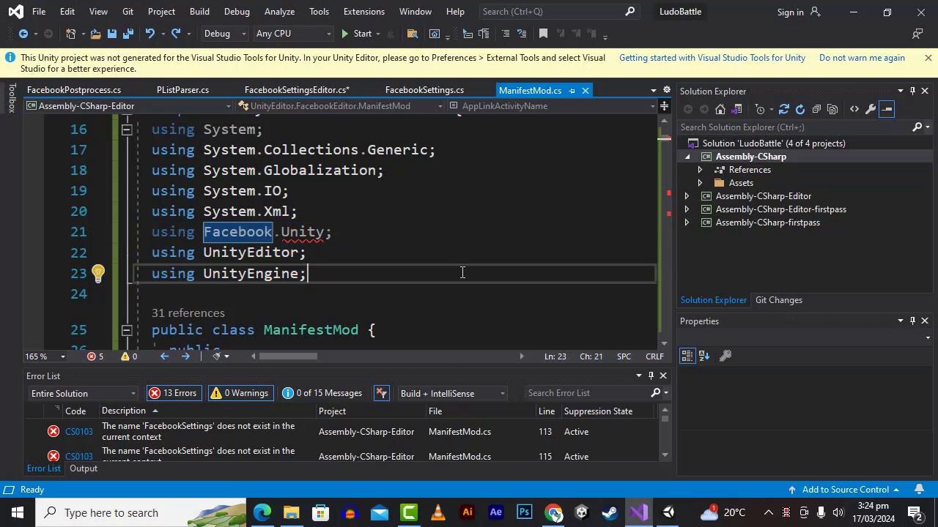
Return to Unity, search the project assets for "unity" and open the FacebookUnityPlatform script.
left_click(667, 510)
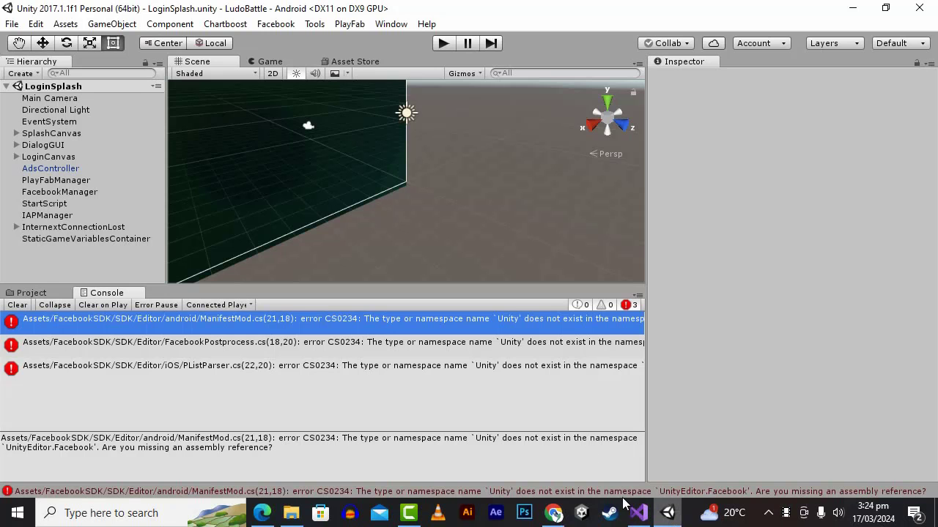
left_click(52, 296)
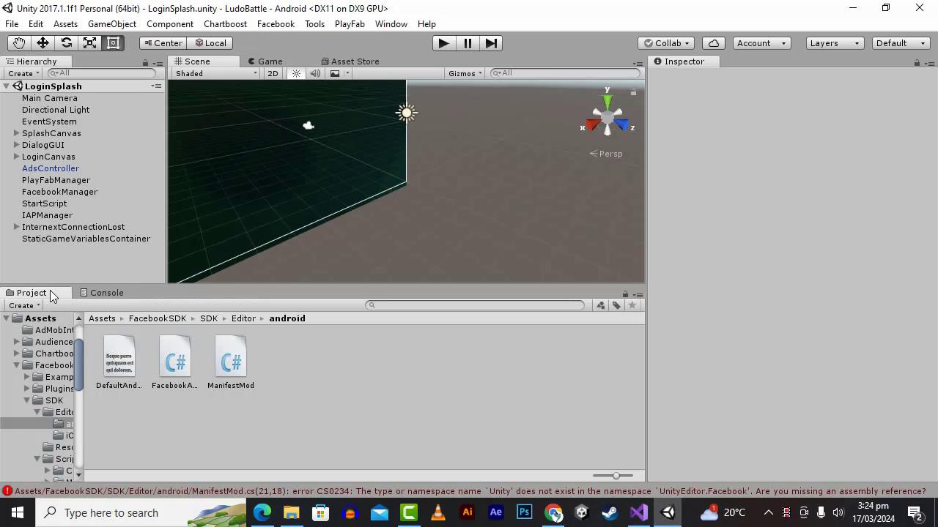
left_click(188, 361)
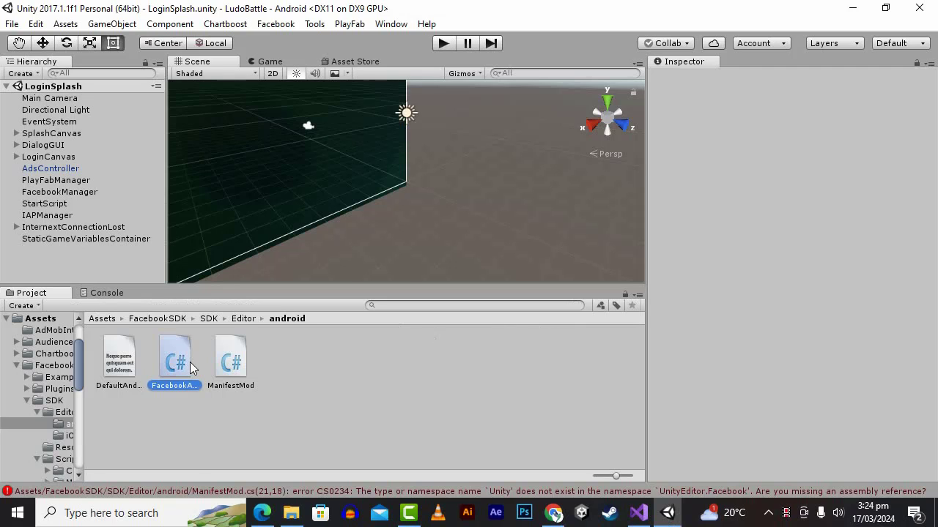
left_click(453, 305)
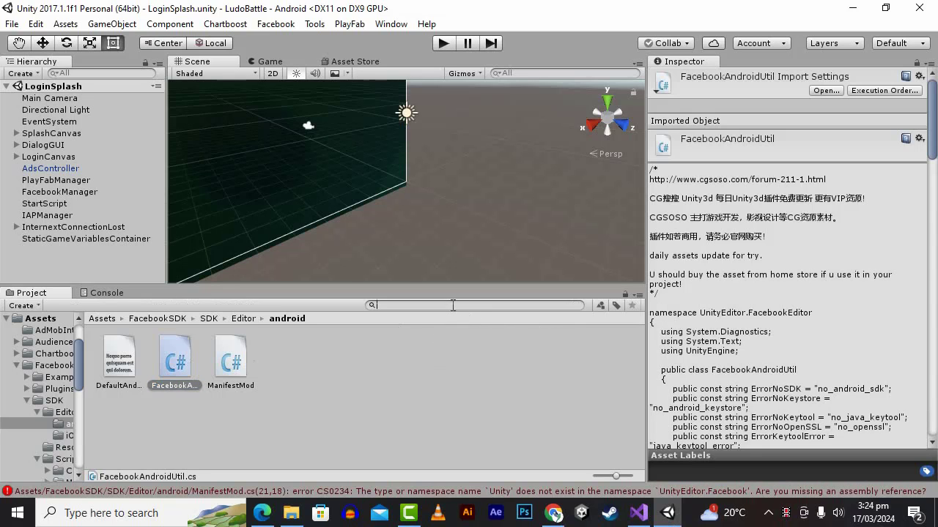
type("unity")
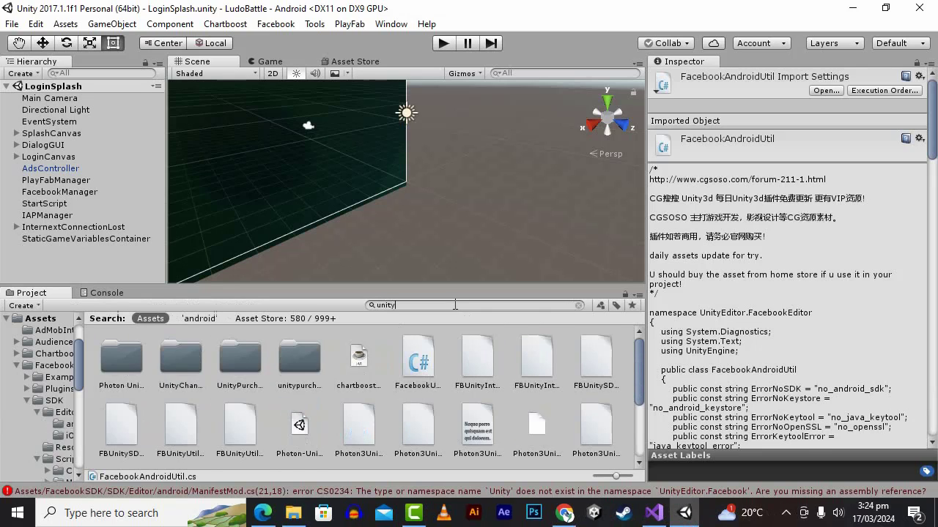
left_click(435, 351)
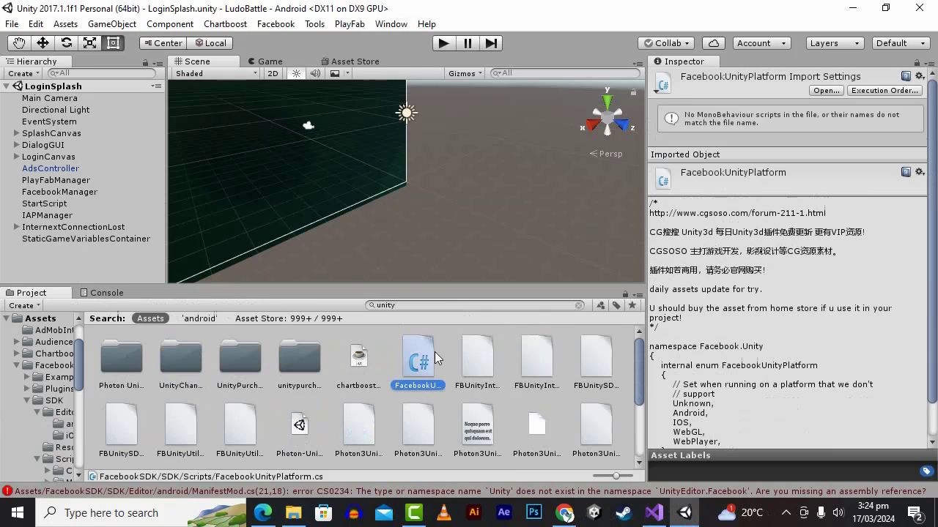
double_click(430, 353)
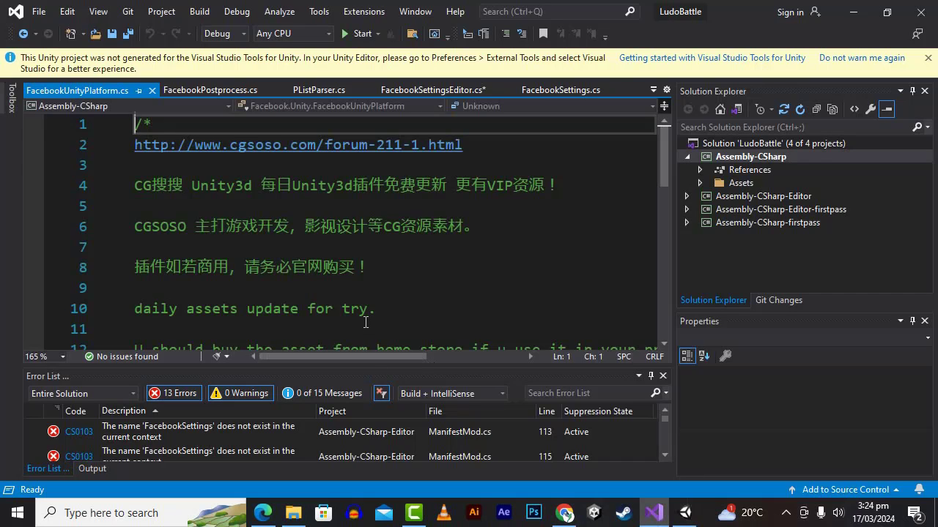
Examine the Facebook.Unity namespace declaration on line 15 of FacebookUnityPlatform.cs.
scroll(368, 312, "down", 3)
left_click(219, 227)
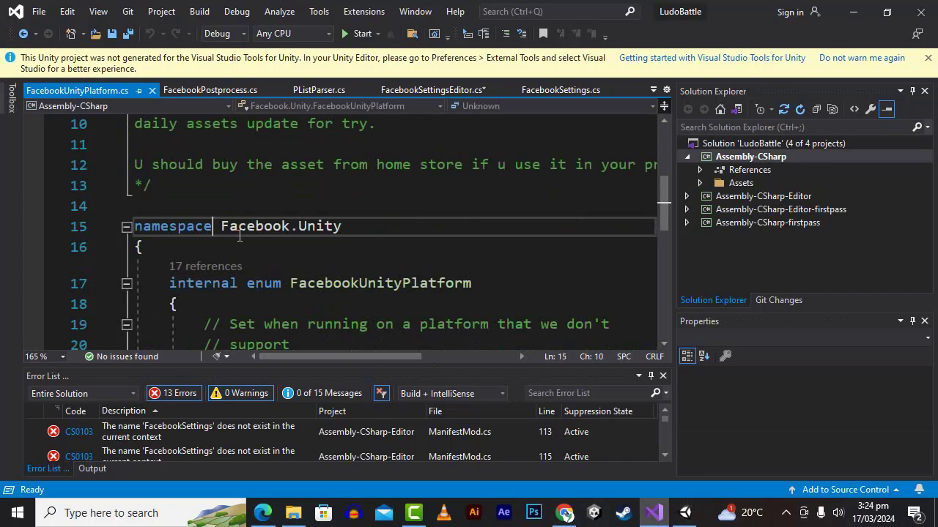
left_click_drag(222, 227, 393, 228)
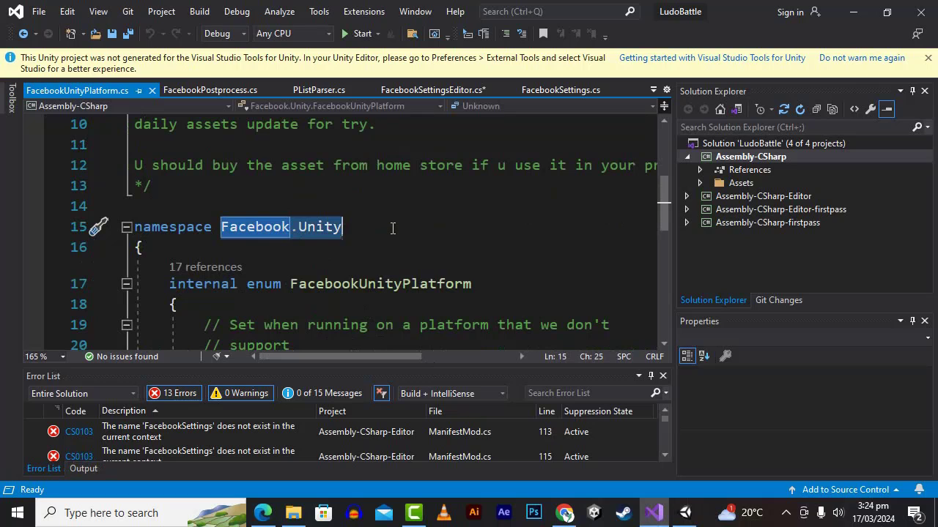
left_click(350, 248)
left_click_drag(344, 227, 222, 227)
left_click(250, 231)
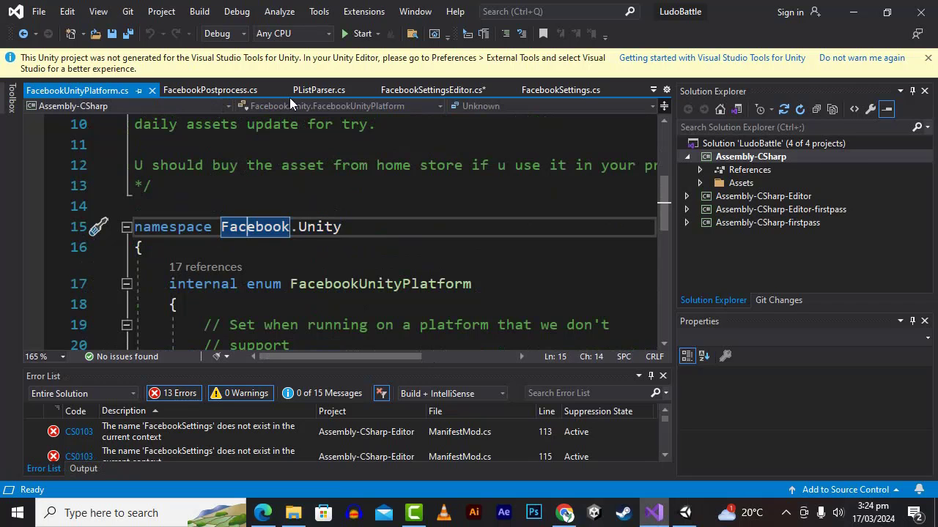
Open PListParser.cs and examine the Facebook.Unity.Editor using directive on line 22.
left_click(322, 90)
scroll(325, 220, "up", 4)
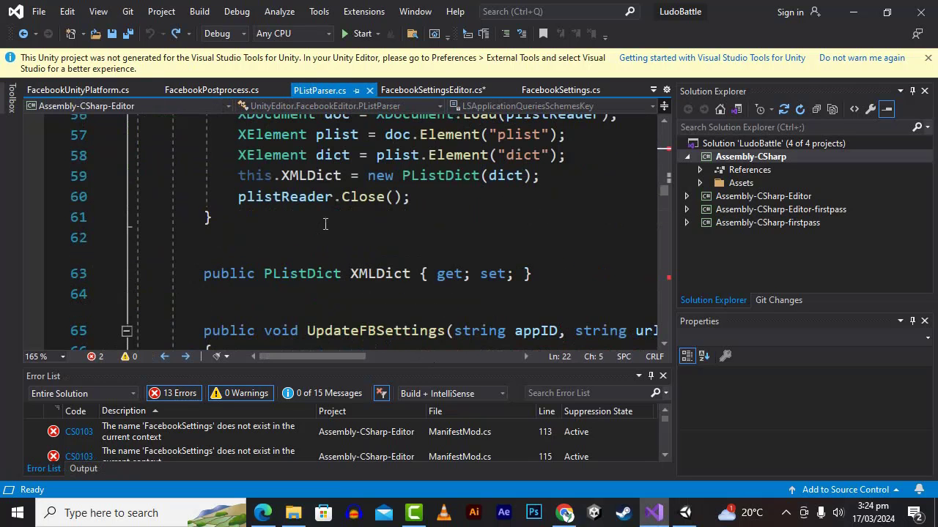
left_click(548, 89)
left_click(332, 91)
scroll(317, 115, "up", 17)
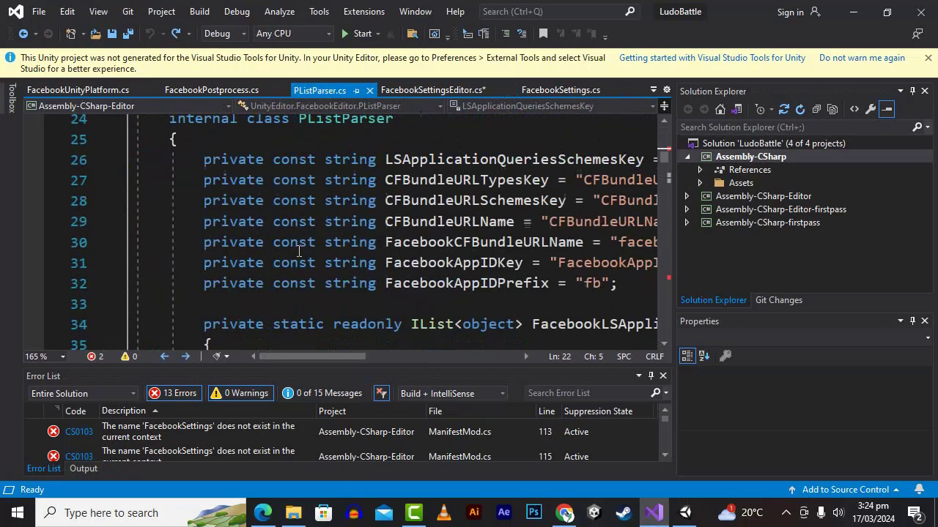
scroll(333, 247, "down", 2)
scroll(367, 280, "down", 1)
left_click(419, 247)
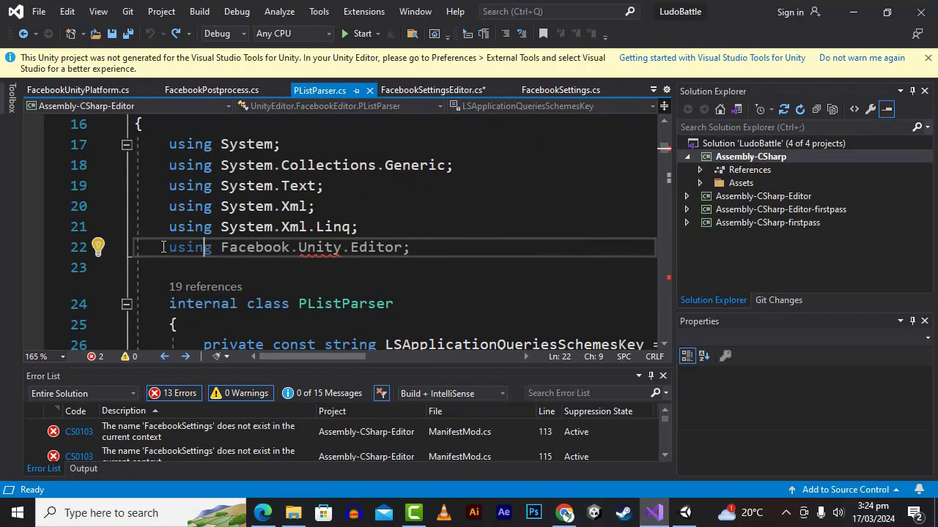
left_click_drag(158, 247, 607, 249)
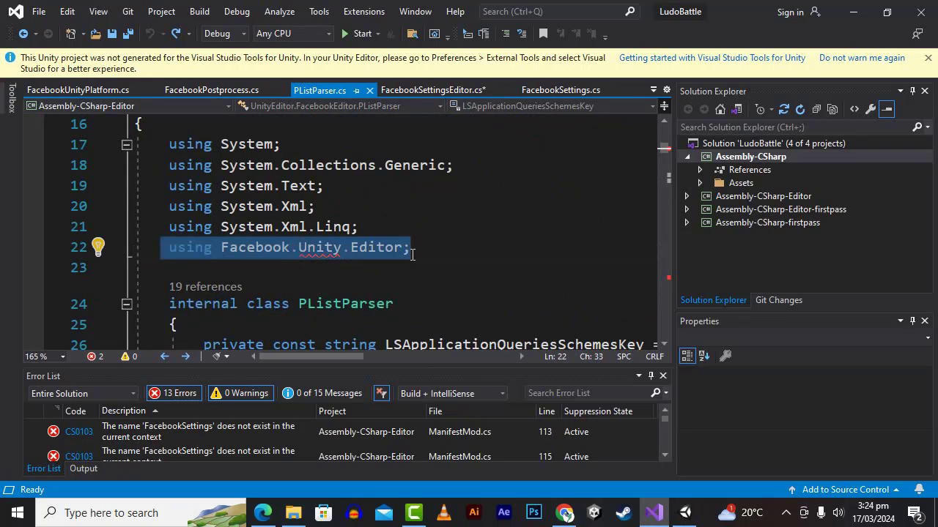
left_click(342, 249)
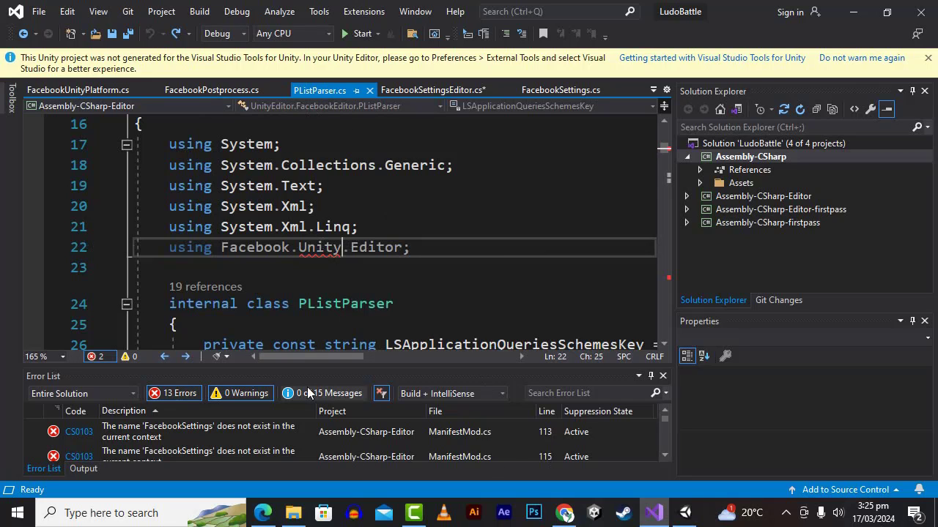
left_click(158, 250)
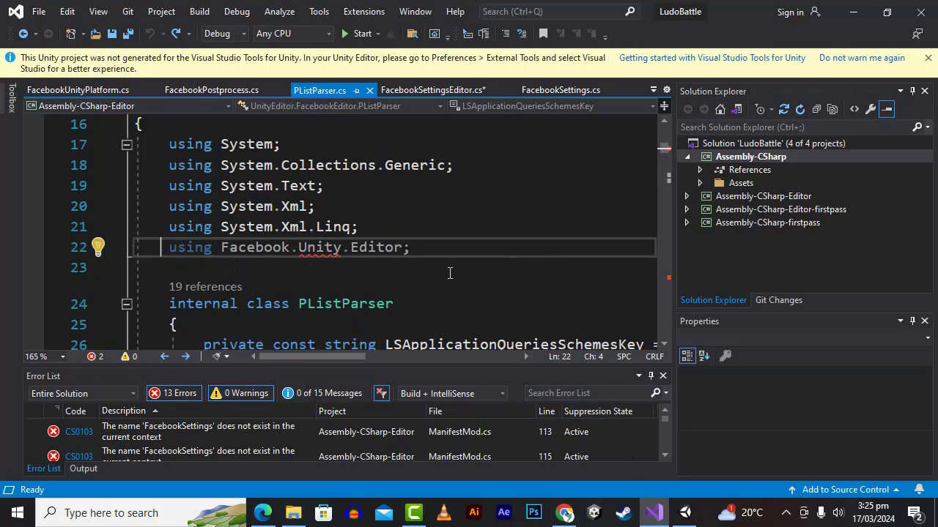
Switch to Unity, clear the asset search and look through the scripts in the FacebookSDK/SDK/Scripts folder.
left_click(685, 512)
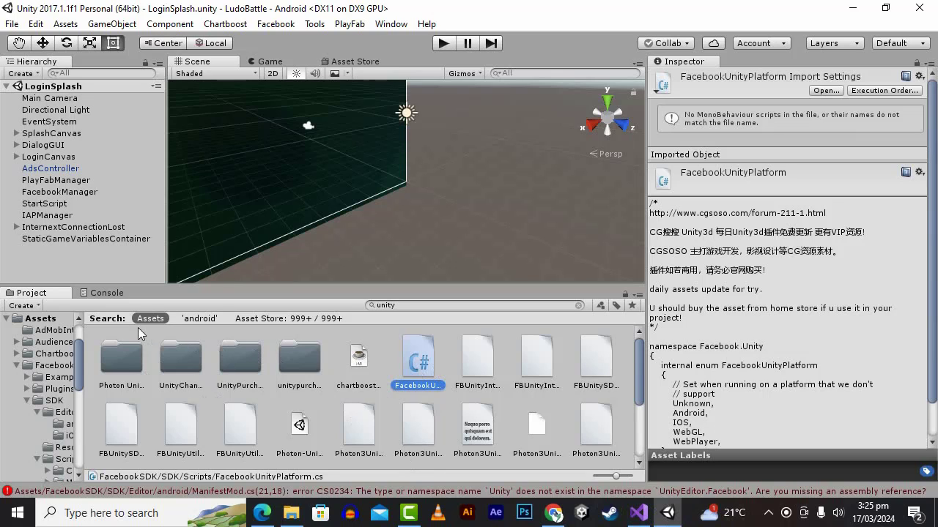
left_click(416, 305)
key("BackSpace")
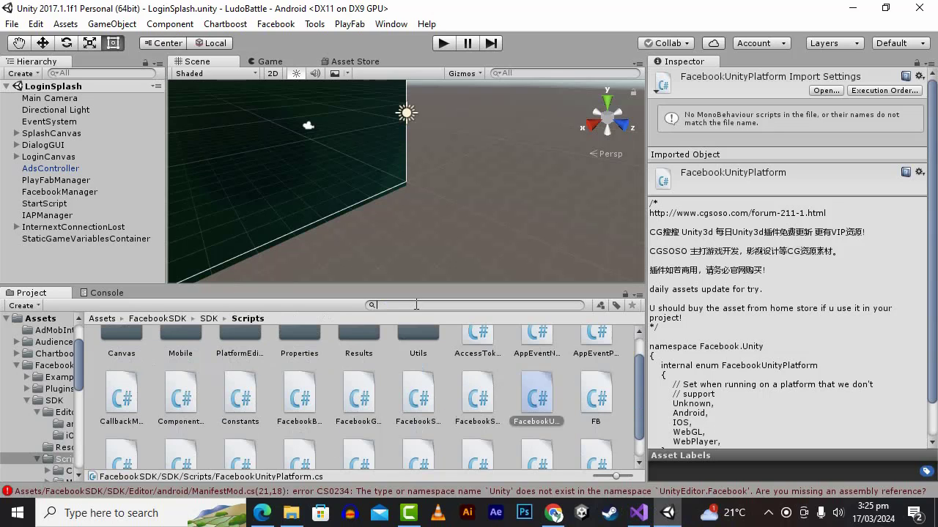
left_click(572, 399)
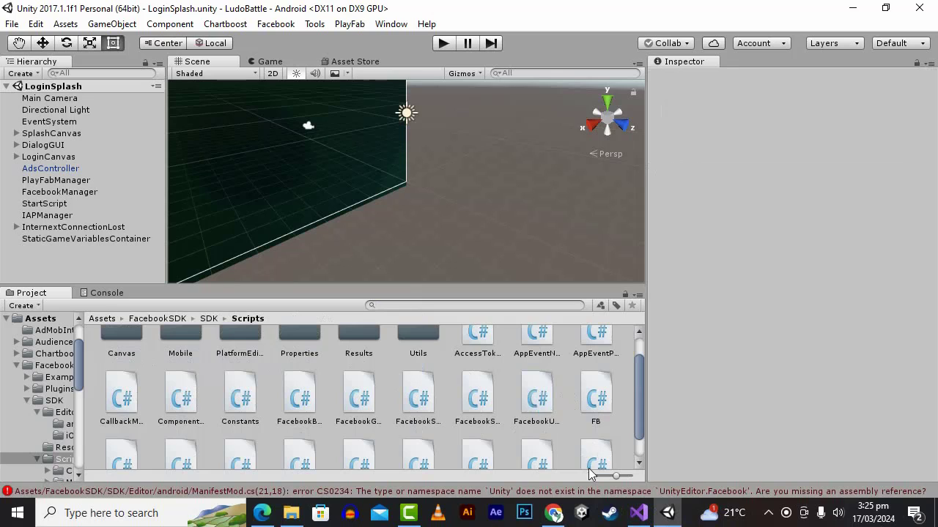
scroll(484, 426, "up", 1)
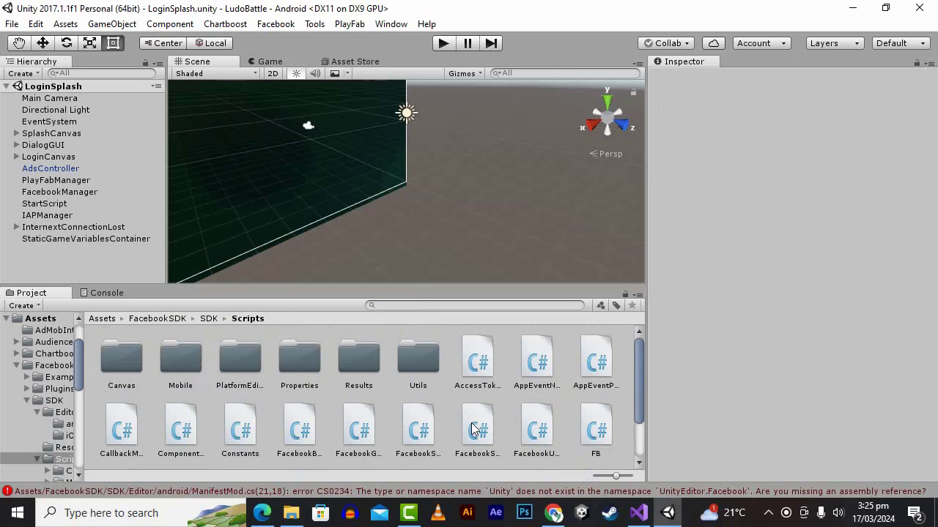
scroll(472, 429, "down", 2)
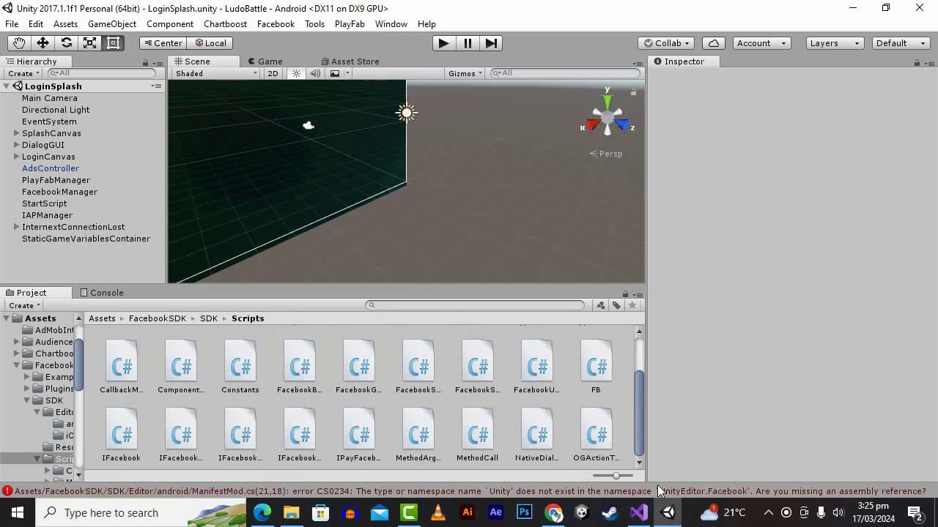
Return to Visual Studio and compare the Facebook.Unity.Editor directive in PListParser.cs with the namespace declaration in FacebookUnityPlatform.cs.
left_click(644, 511)
left_click(377, 208)
left_click(317, 258)
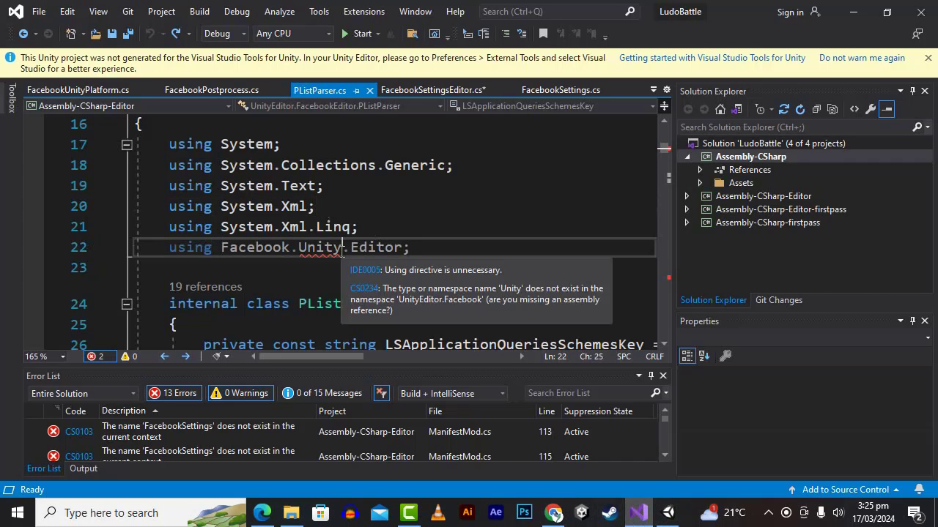
double_click(288, 253)
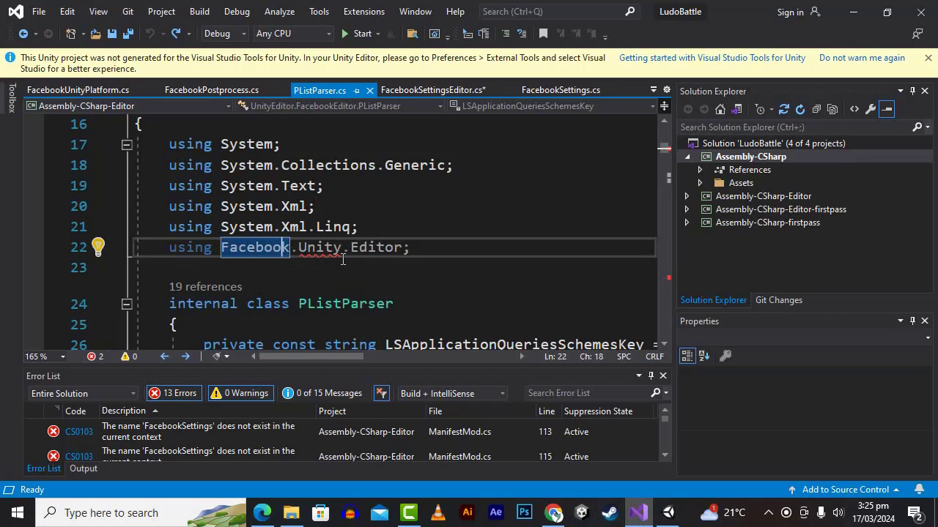
left_click(297, 253)
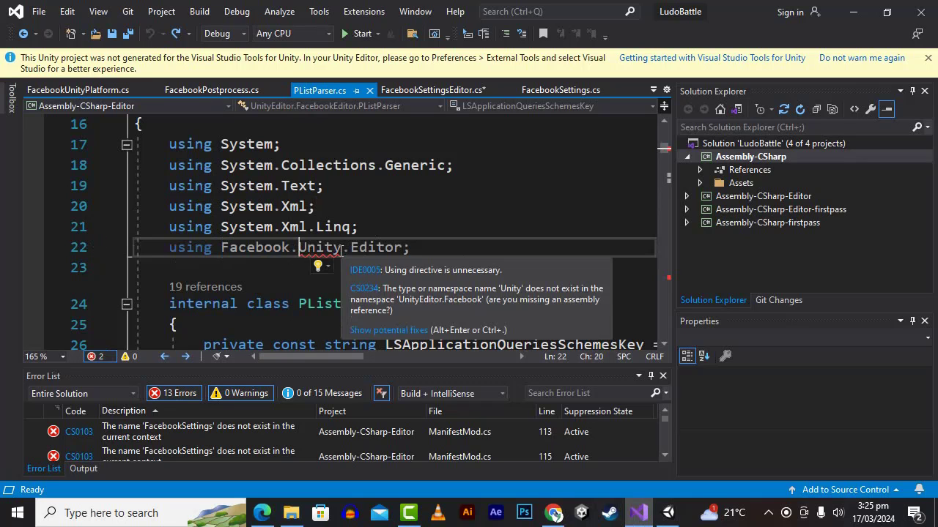
left_click(97, 91)
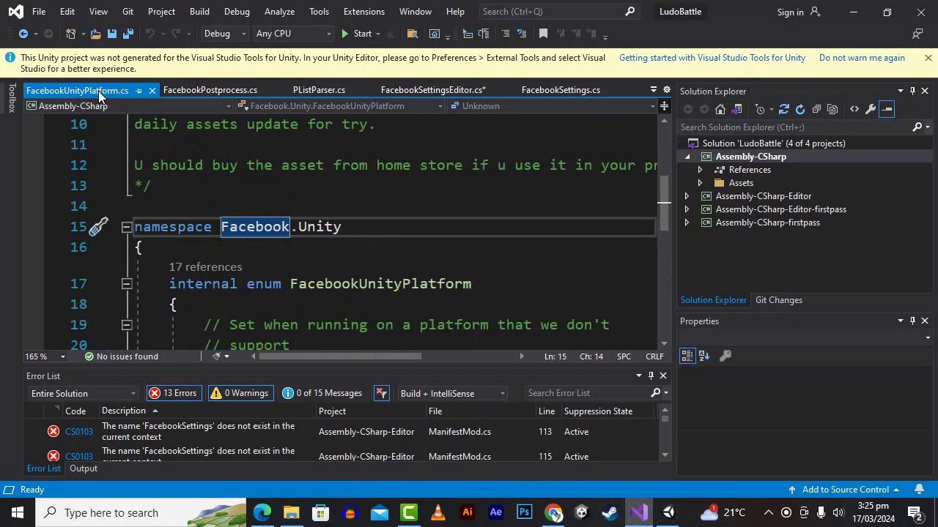
left_click_drag(351, 227, 132, 229)
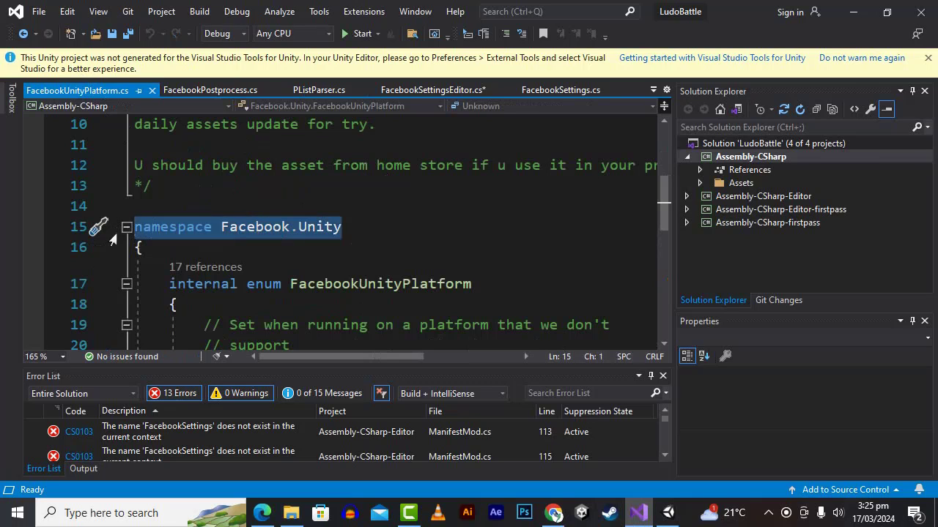
left_click(306, 255)
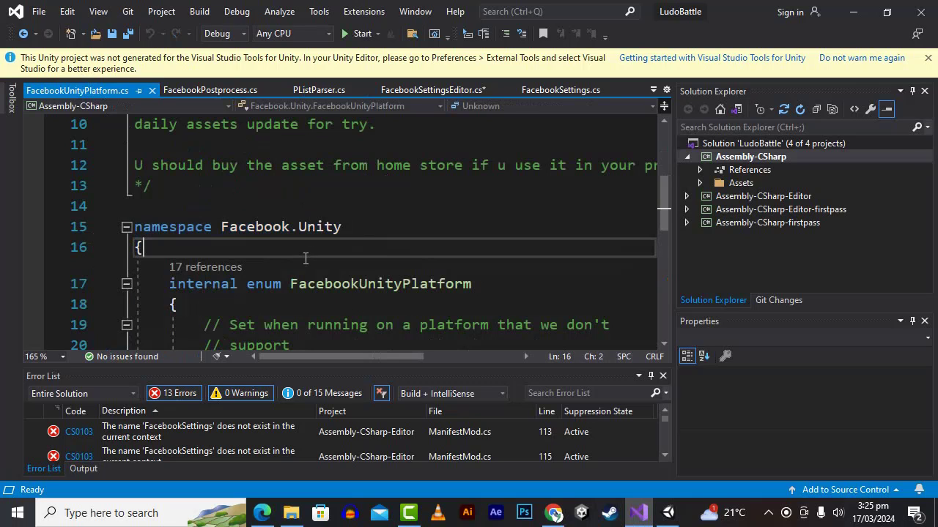
left_click(309, 90)
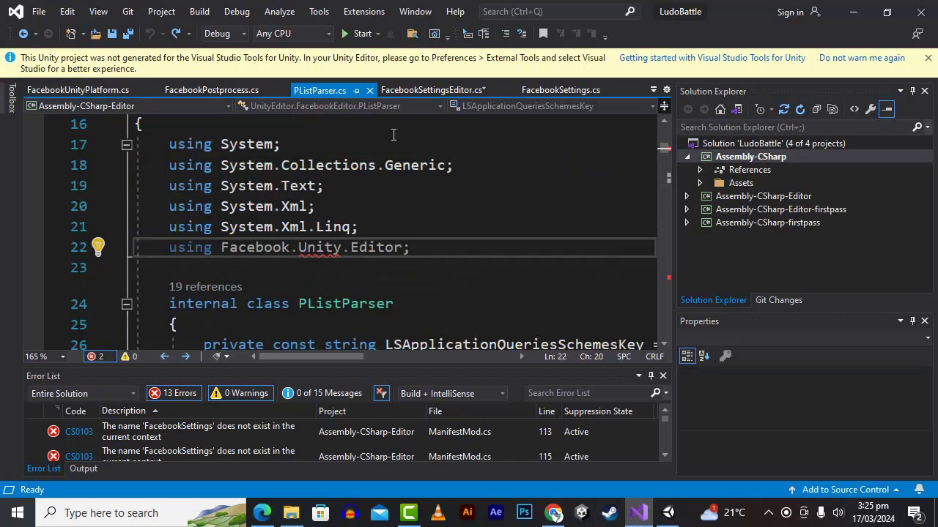
Comment out the Facebook.Unity using directive on line 18 of FacebookPostprocess.cs.
left_click(215, 95)
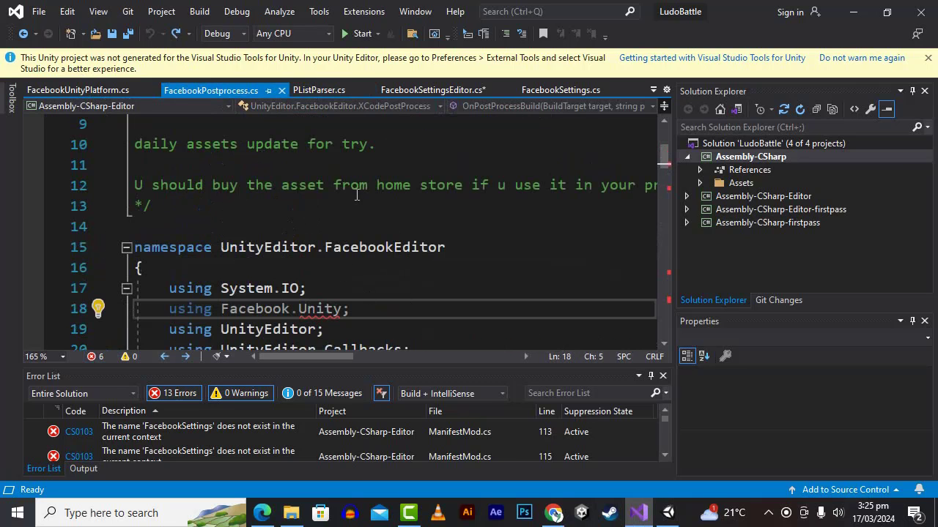
scroll(357, 195, "up", 3)
scroll(353, 184, "down", 6)
scroll(257, 192, "up", 1)
left_click(161, 186)
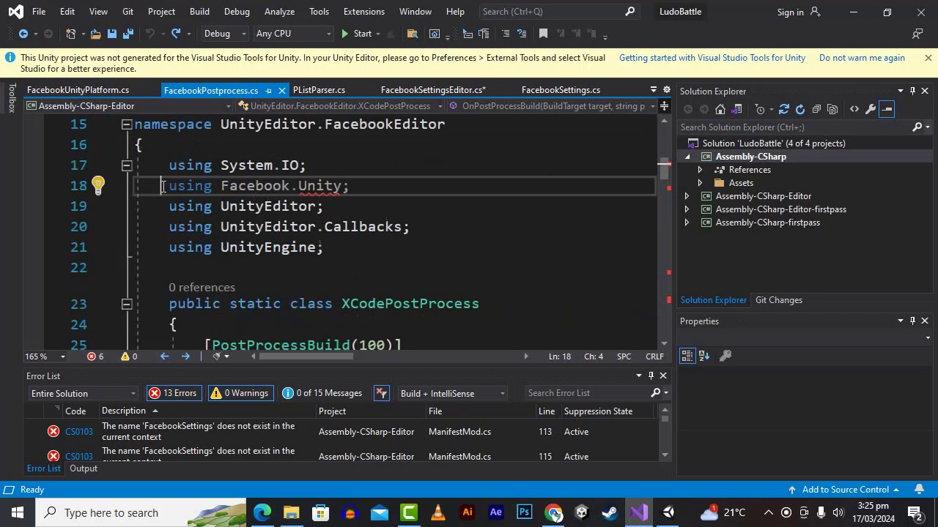
type("//")
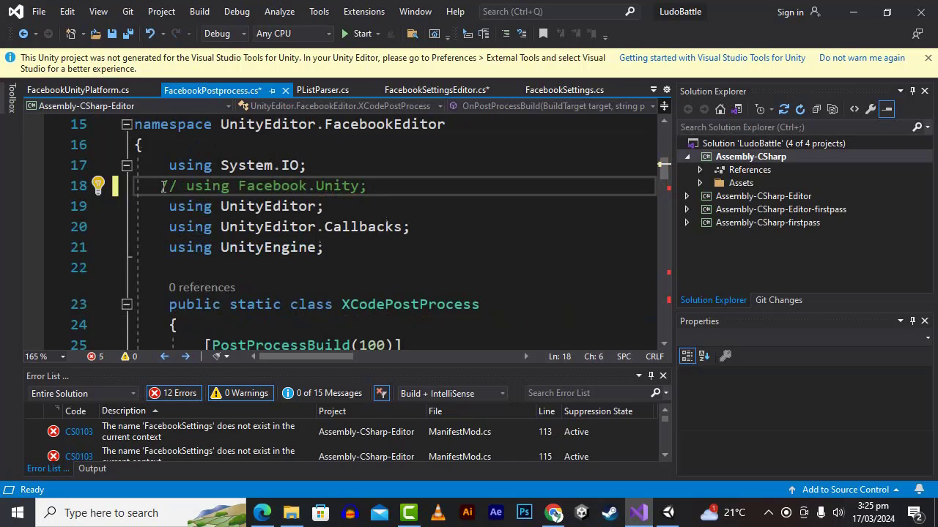
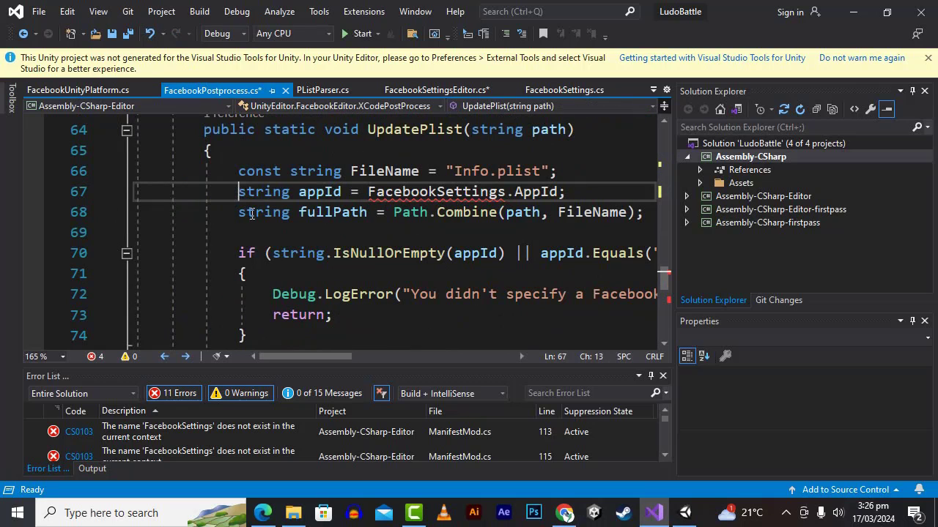
In UpdatePlist, comment out the appId declaration on line 67 and the facebookParser update and write calls on lines 77 to 81.
type("//")
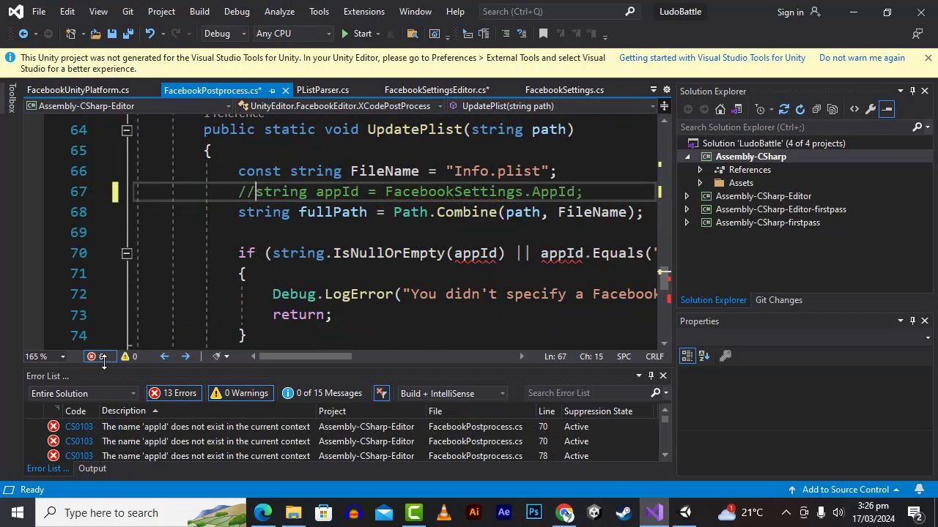
scroll(256, 256, "down", 3)
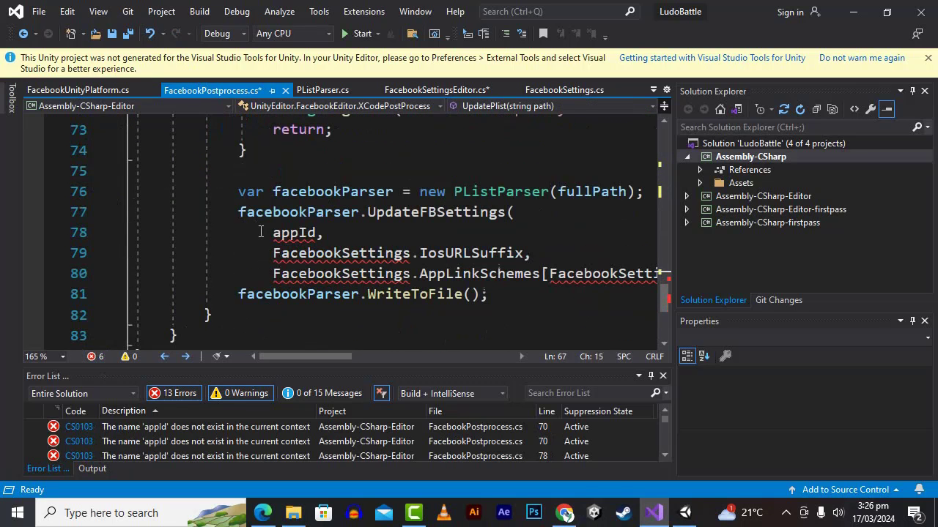
left_click_drag(236, 212, 523, 299)
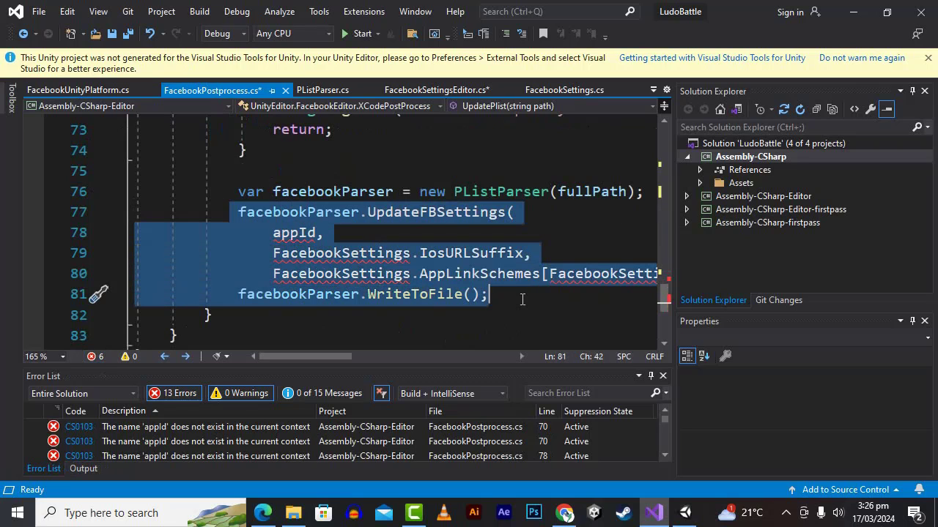
key("ctrl+shift+slash")
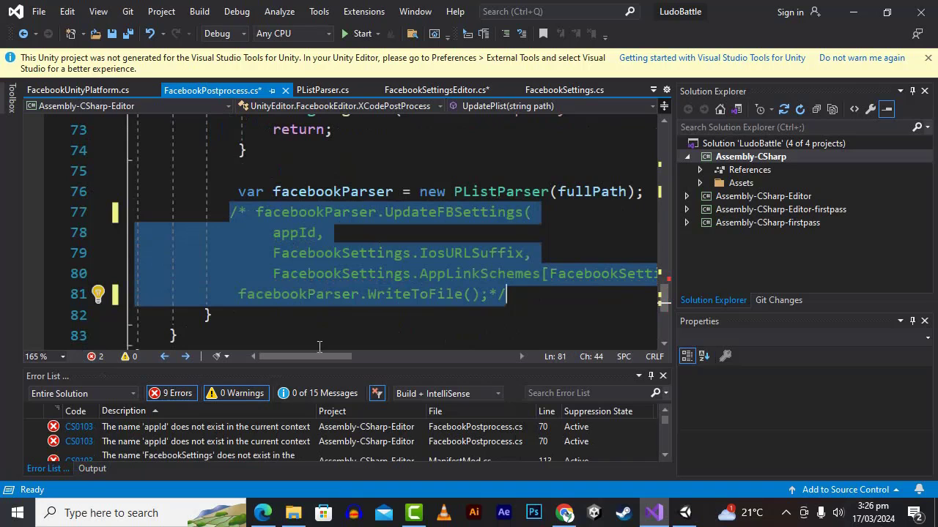
Comment out the if block that checks appId on lines 70 to 74 of FacebookPostprocess.cs.
scroll(183, 235, "up", 2)
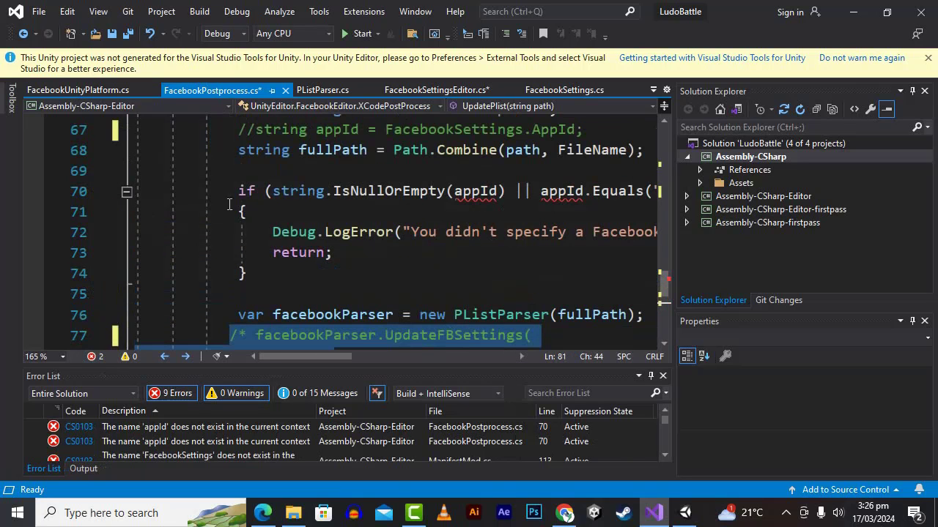
left_click_drag(232, 192, 314, 272)
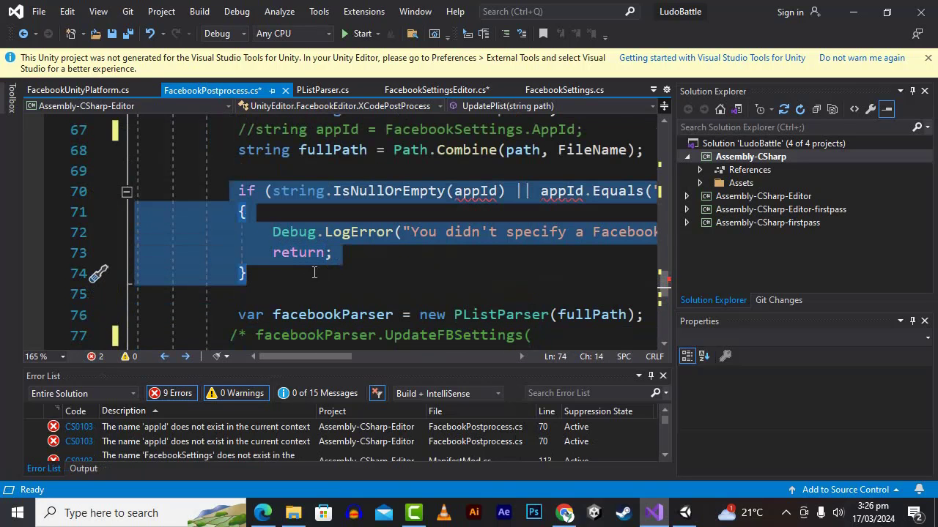
key("ctrl+shift+slash")
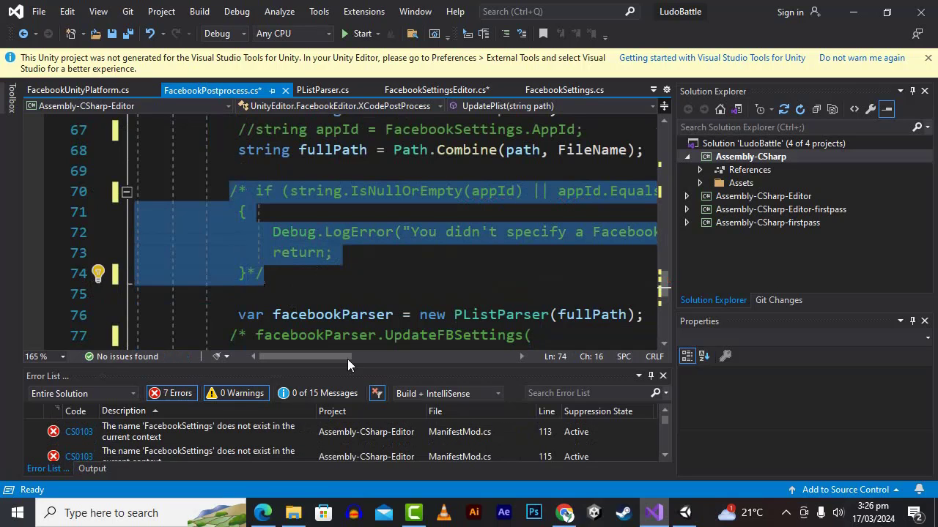
Check the rest of FacebookPostprocess.cs and save the file.
scroll(268, 257, "down", 4)
scroll(238, 254, "up", 2)
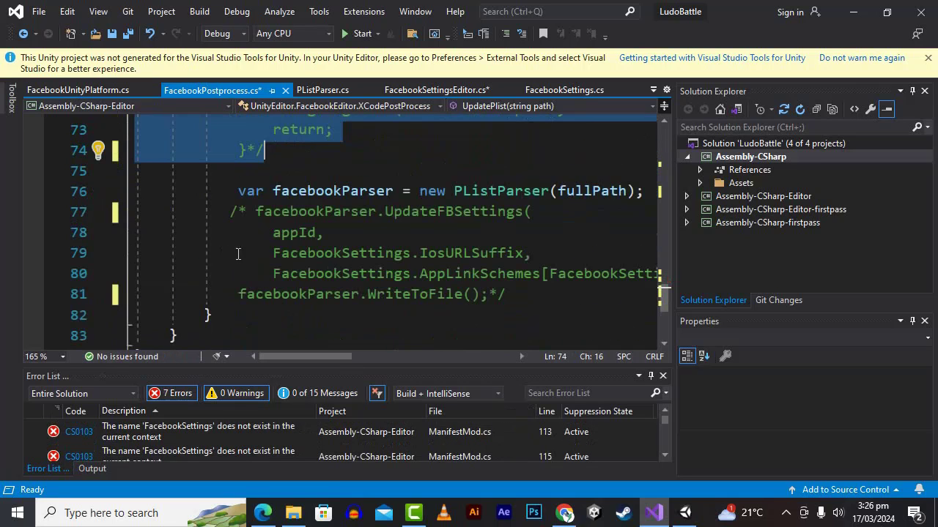
scroll(237, 254, "down", 4)
scroll(533, 444, "down", 2)
scroll(434, 451, "up", 2)
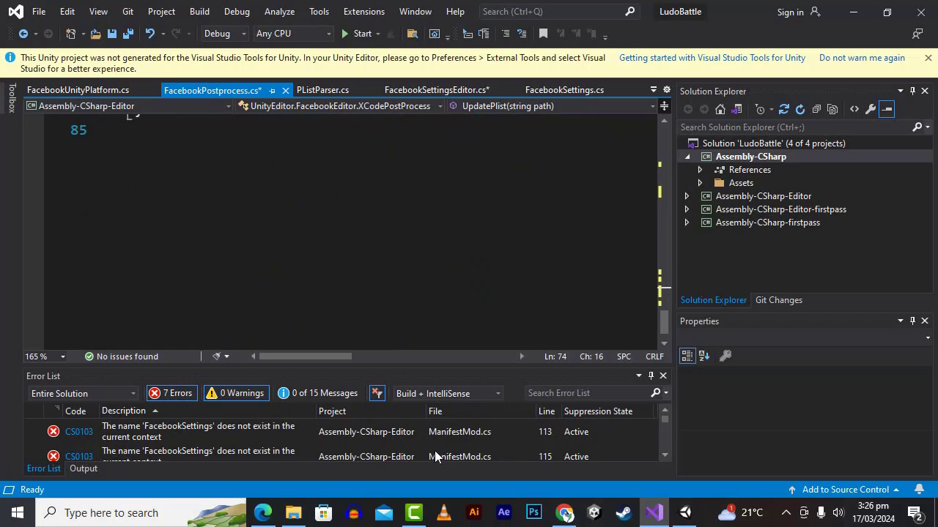
scroll(293, 242, "up", 9)
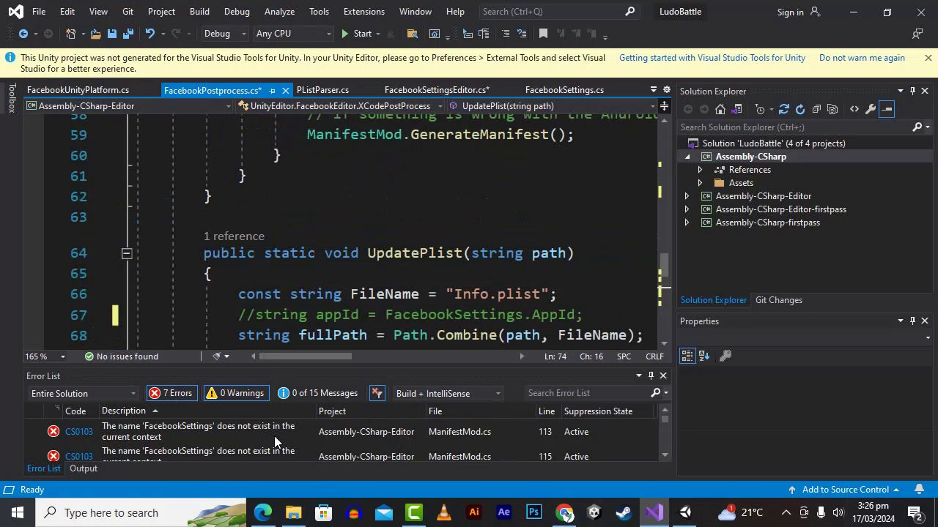
left_click(432, 252)
key("ctrl+s")
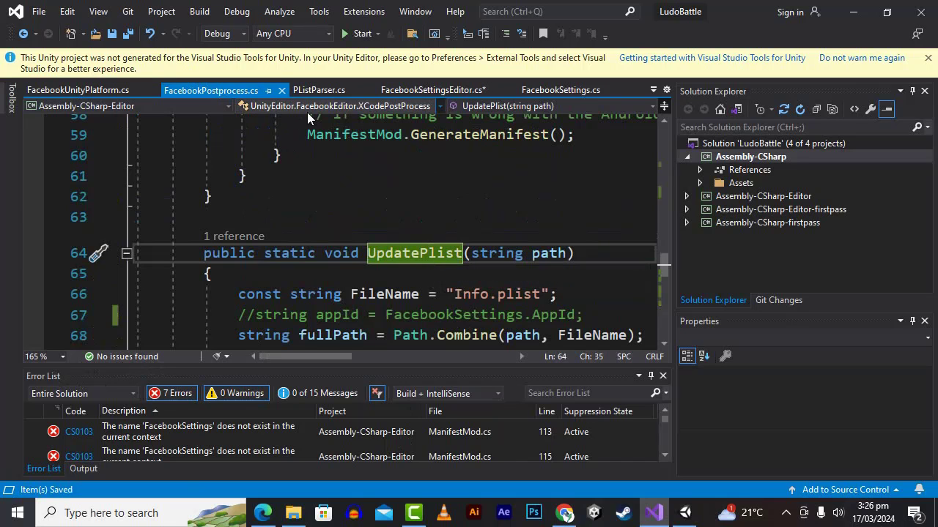
Comment out the Facebook.Unity.Editor using directive on line 22 of PListParser.cs.
left_click(314, 91)
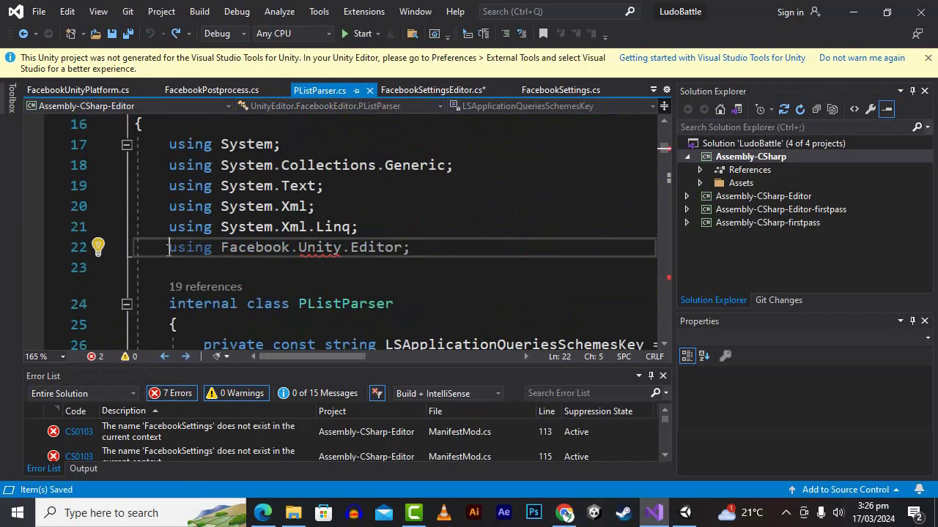
type("//")
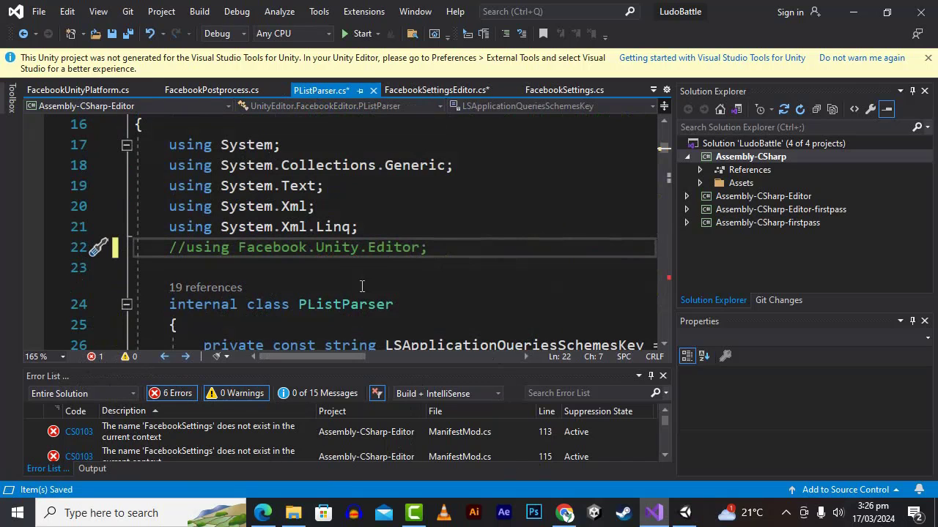
In PListParser.cs, comment out the if block calling TryGetValue on lines 144 to 148, then save the file.
scroll(361, 286, "down", 20)
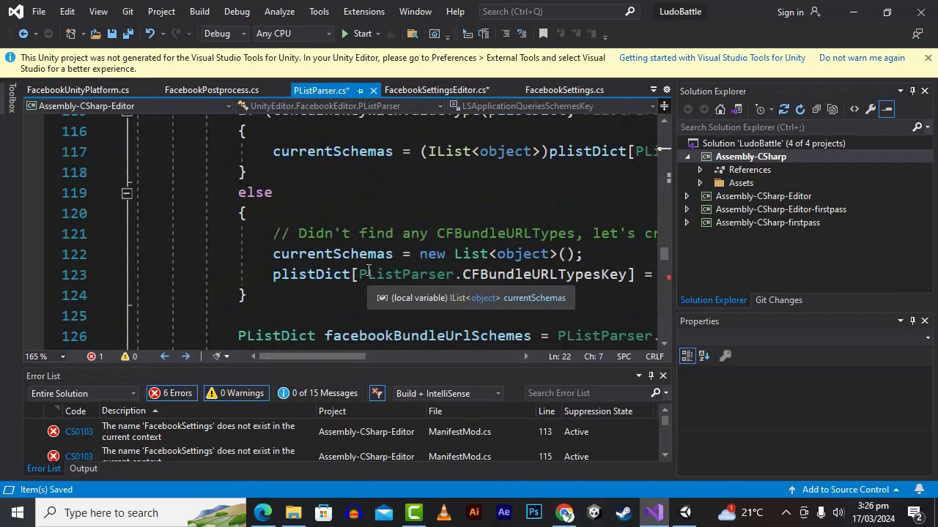
scroll(369, 271, "up", 4)
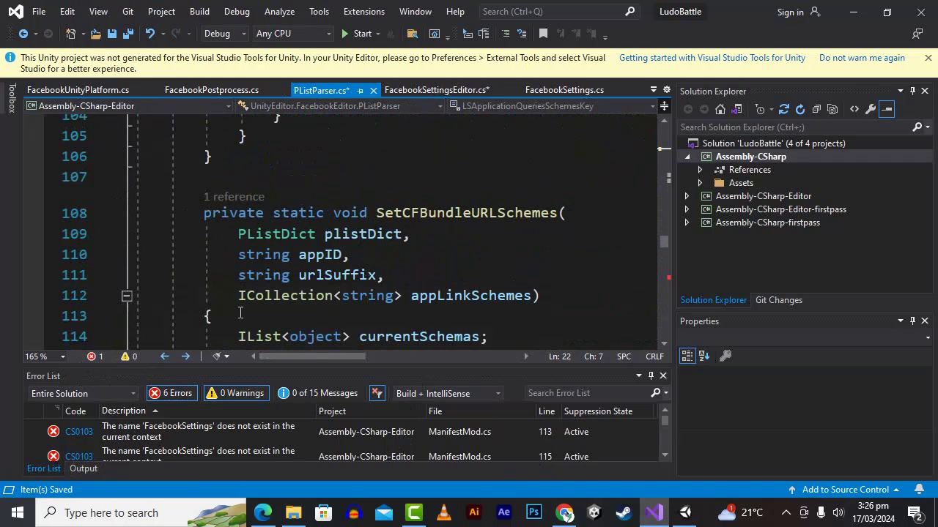
scroll(249, 307, "down", 2)
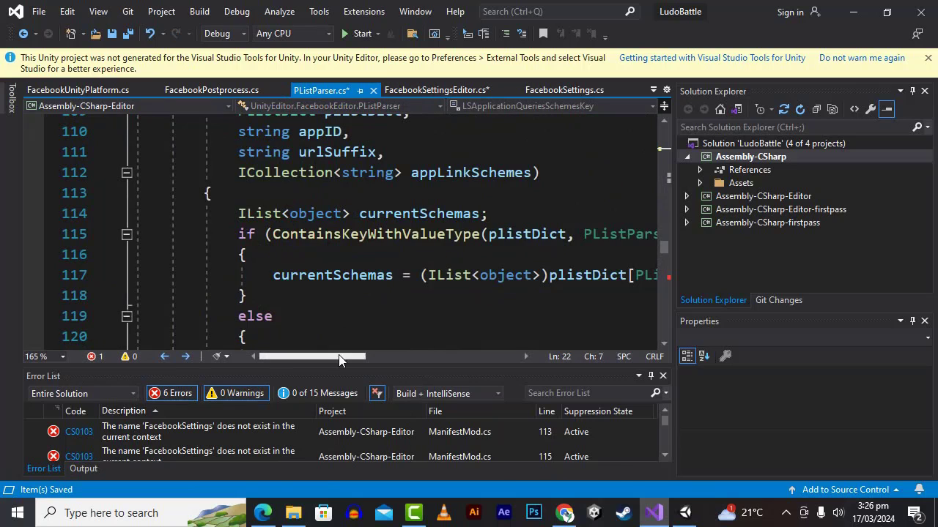
left_click_drag(341, 357, 269, 362)
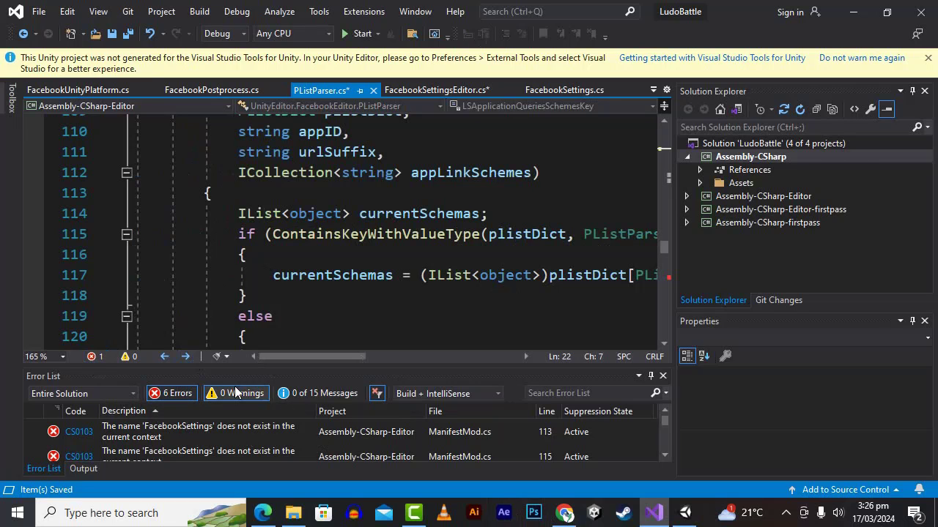
scroll(437, 242, "down", 4)
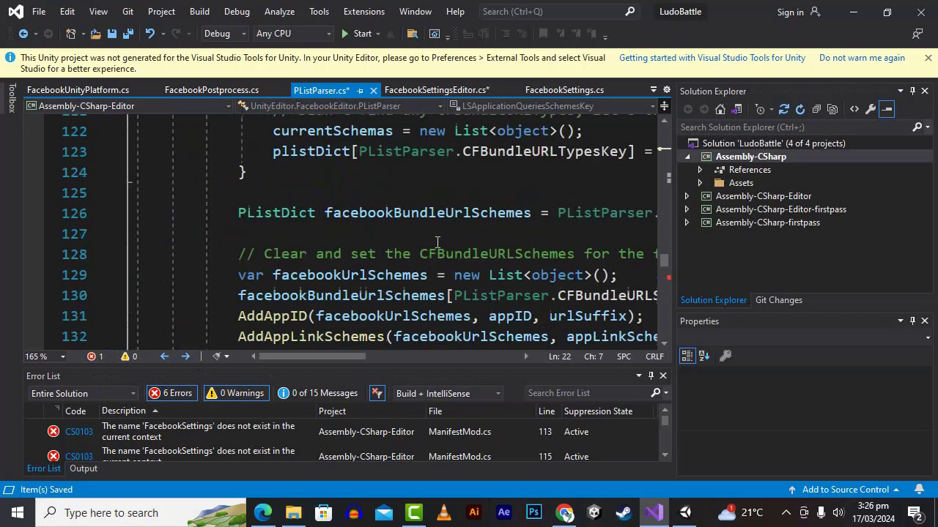
scroll(437, 241, "up", 5)
left_click_drag(662, 249, 663, 278)
scroll(546, 293, "down", 1)
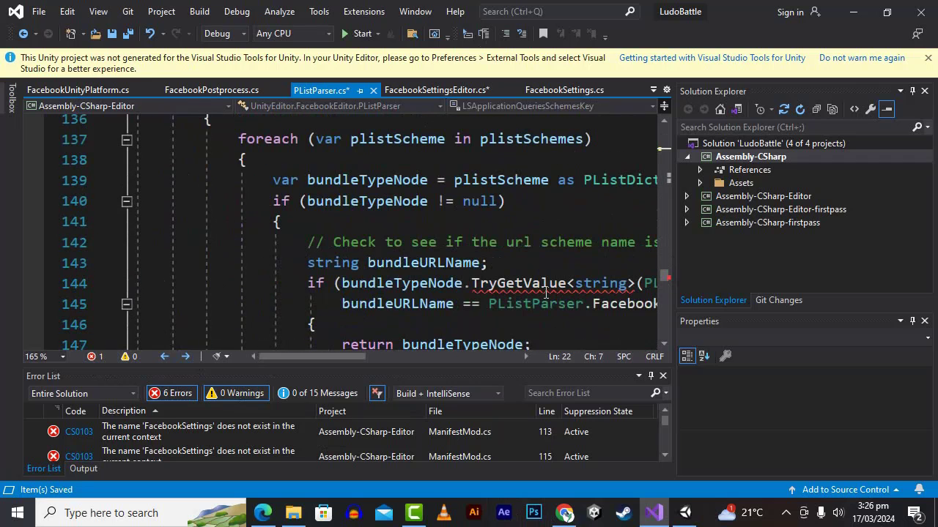
left_click(302, 291)
left_click_drag(301, 291, 436, 305)
scroll(333, 238, "down", 2)
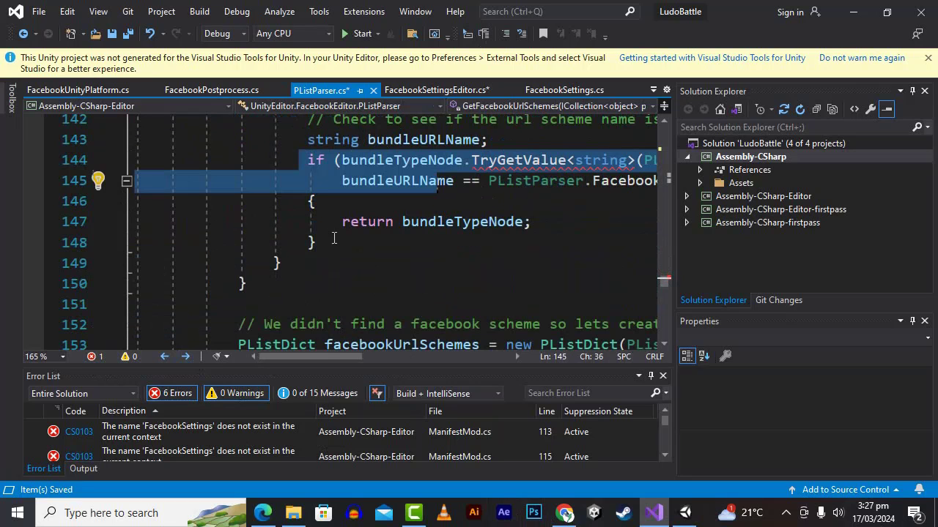
left_click(307, 160)
left_click_drag(307, 160, 397, 248)
key("ctrl+k")
key("ctrl+c")
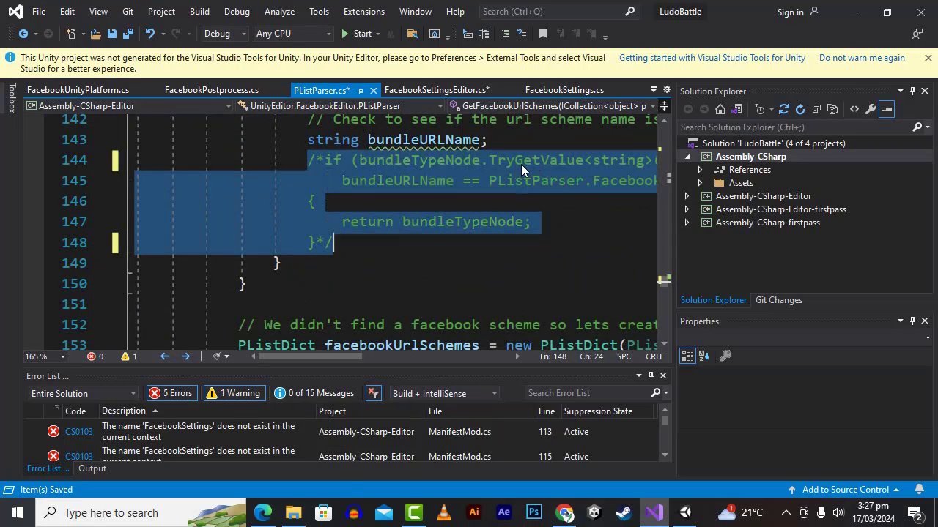
key("ctrl+s")
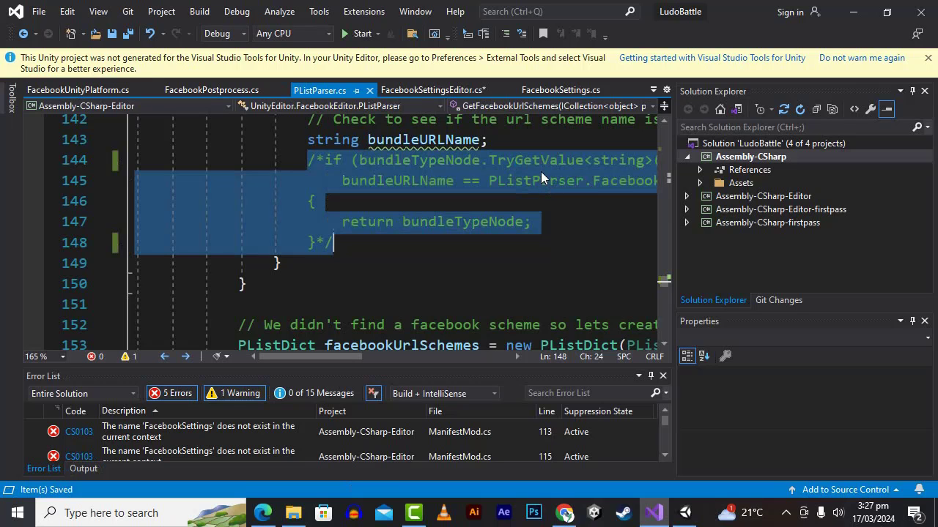
Undo the last edit in FacebookSettingsEditor.cs and review its FacebookSettings code, also checking FacebookSettings.cs.
left_click(427, 91)
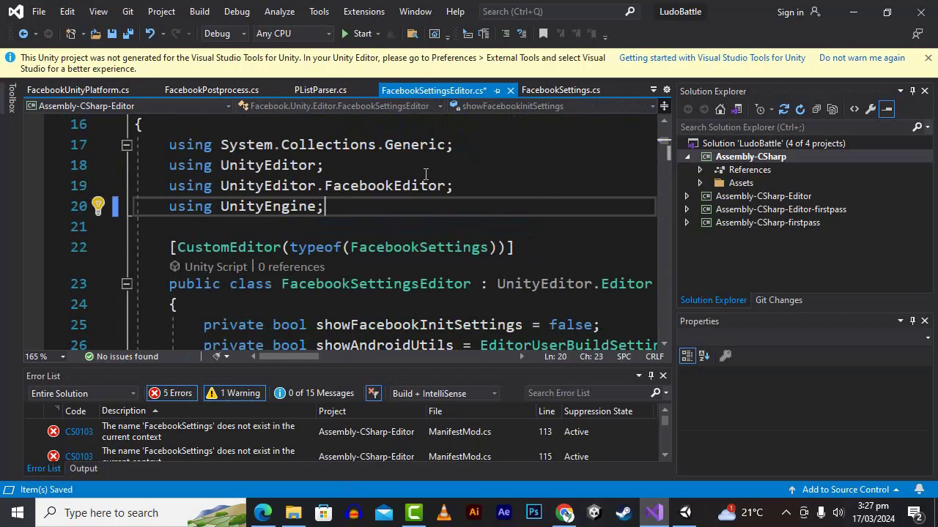
key("ctrl+z")
scroll(318, 283, "up", 5)
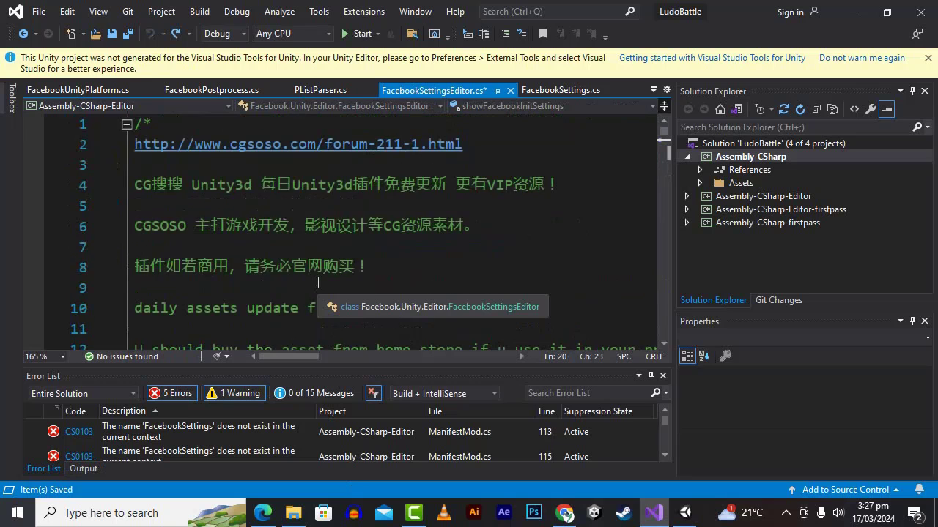
scroll(318, 283, "down", 9)
scroll(332, 301, "up", 8)
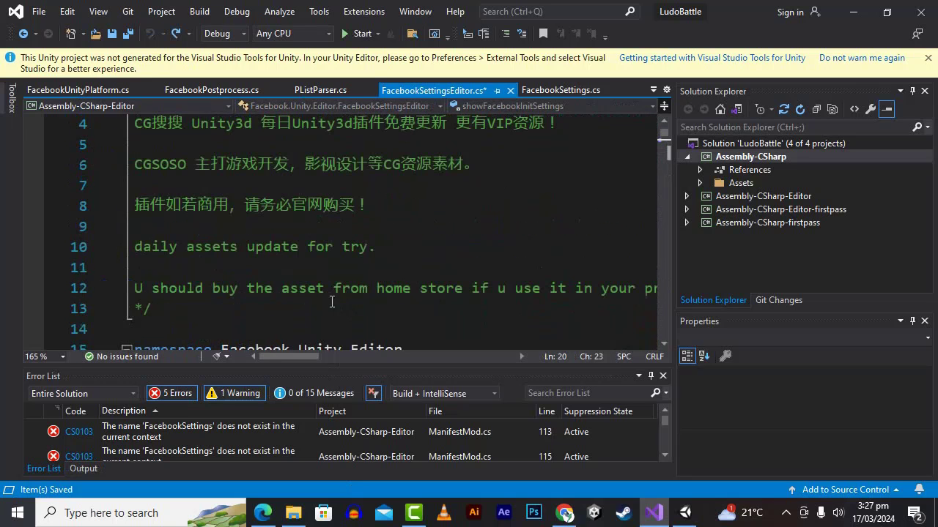
scroll(339, 252, "down", 1)
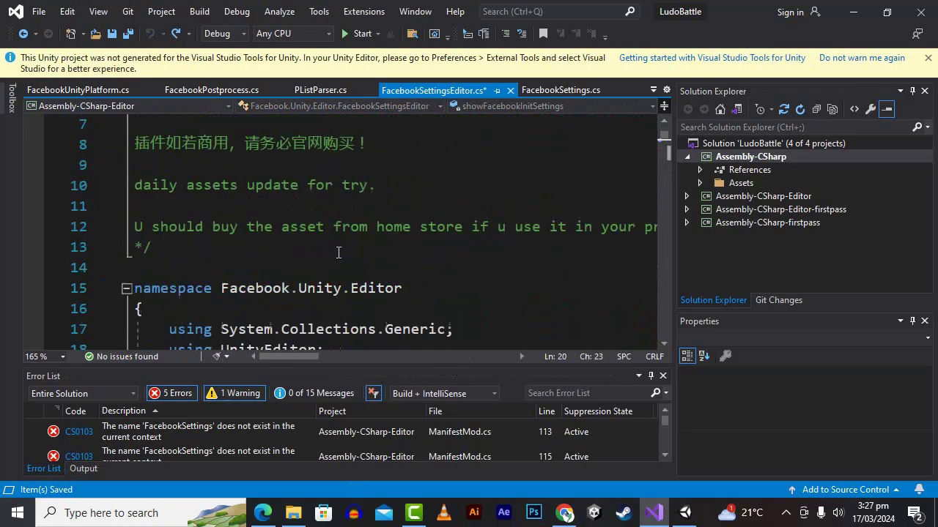
scroll(338, 252, "down", 6)
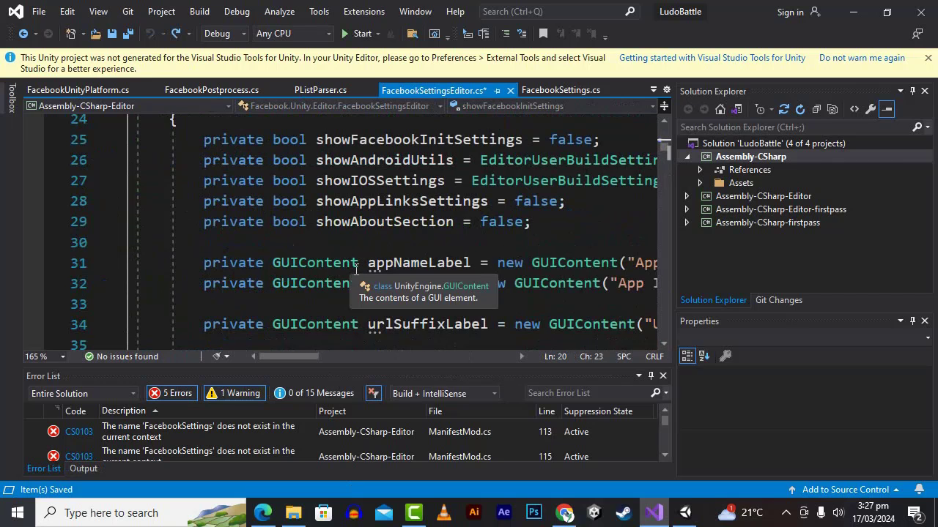
scroll(384, 344, "down", 20)
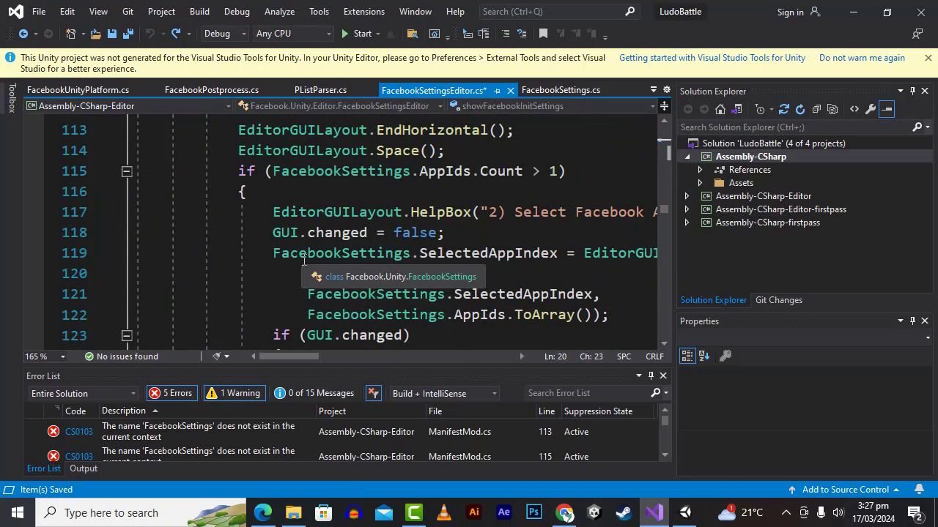
scroll(328, 268, "up", 1)
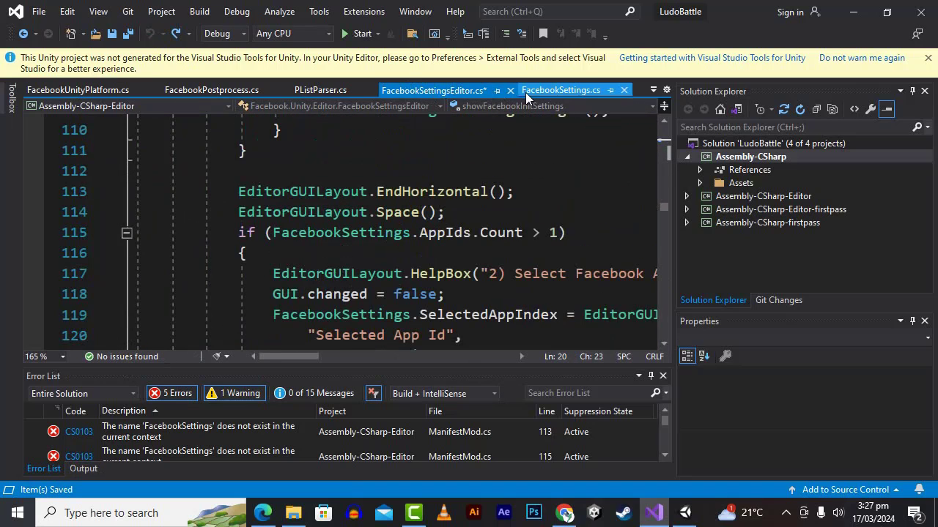
left_click(526, 91)
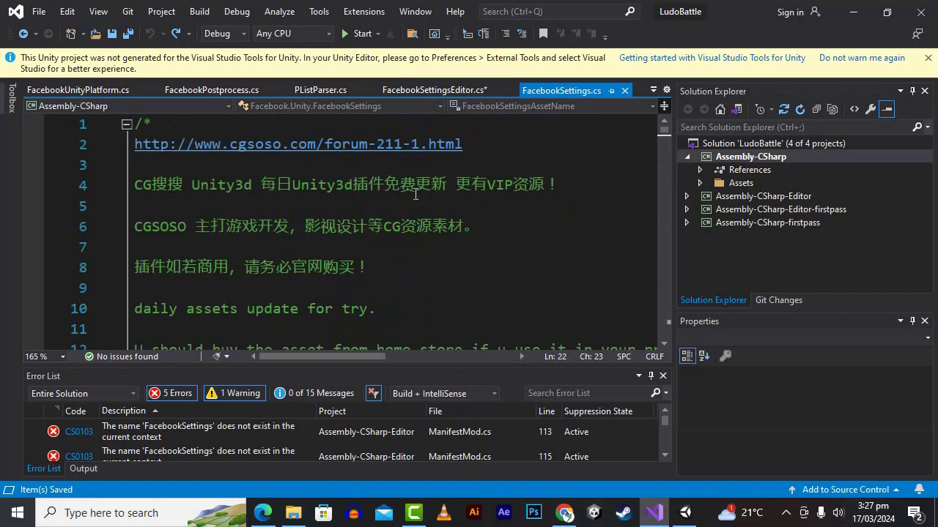
left_click(460, 92)
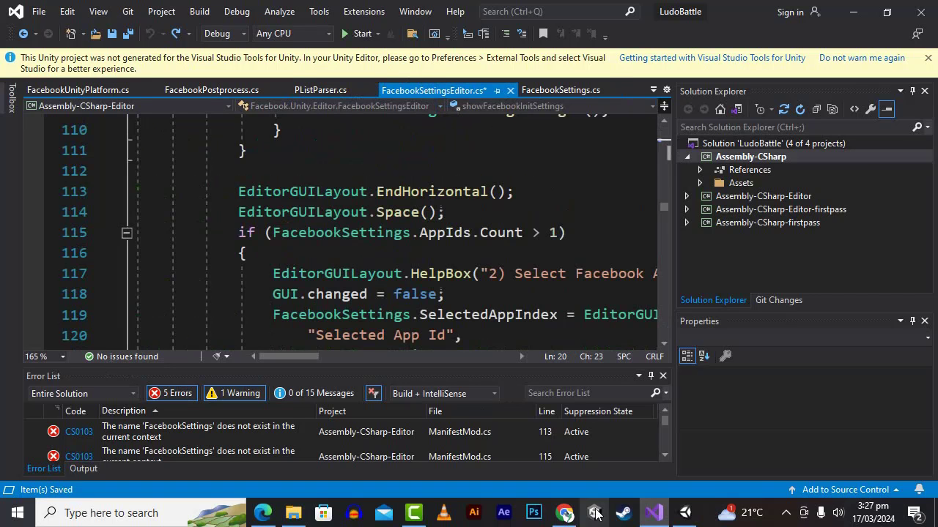
Switch to Unity, open the ManifestMod.cs namespace error from the console, and comment out the Facebook.Unity using directive on line 21.
left_click(685, 513)
left_click(114, 294)
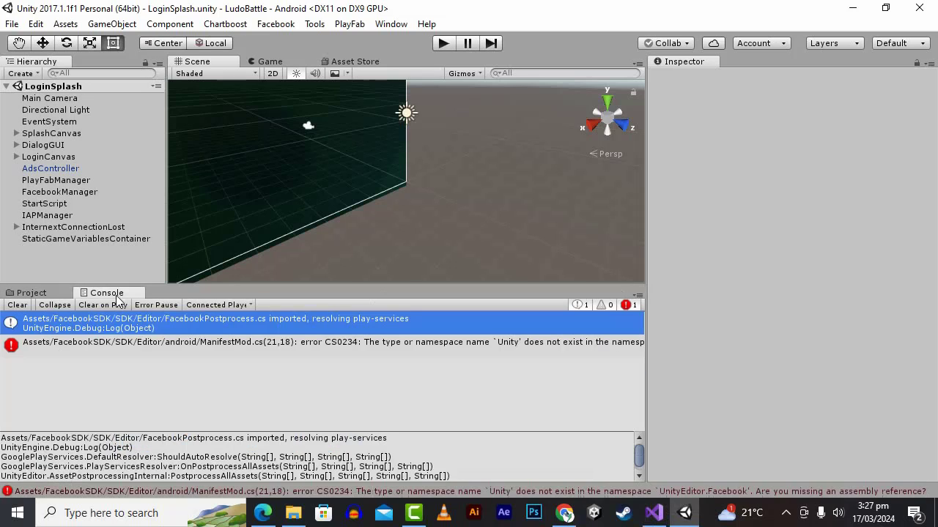
left_click(278, 344)
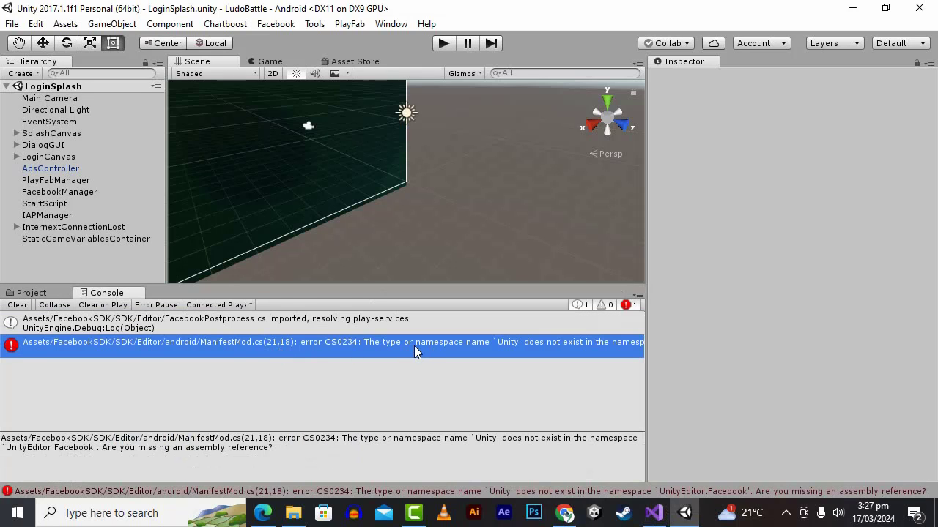
double_click(414, 346)
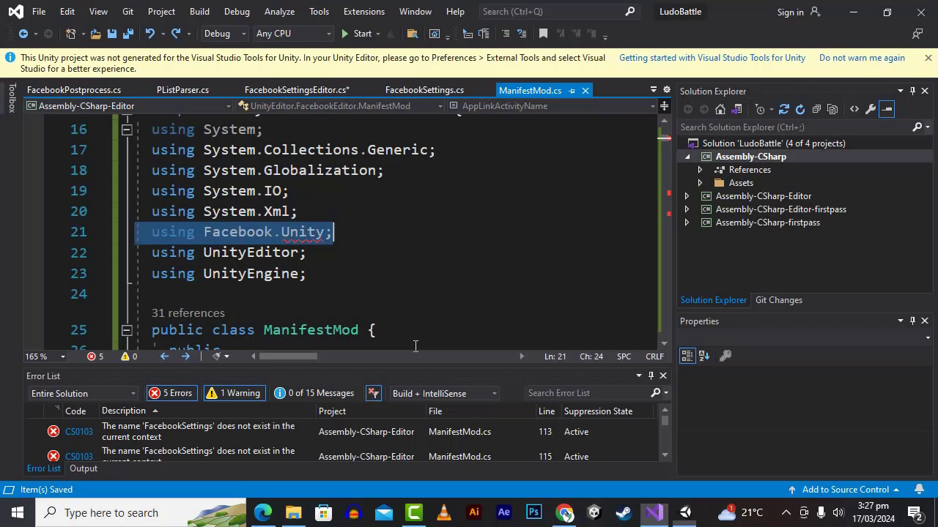
left_click(152, 232)
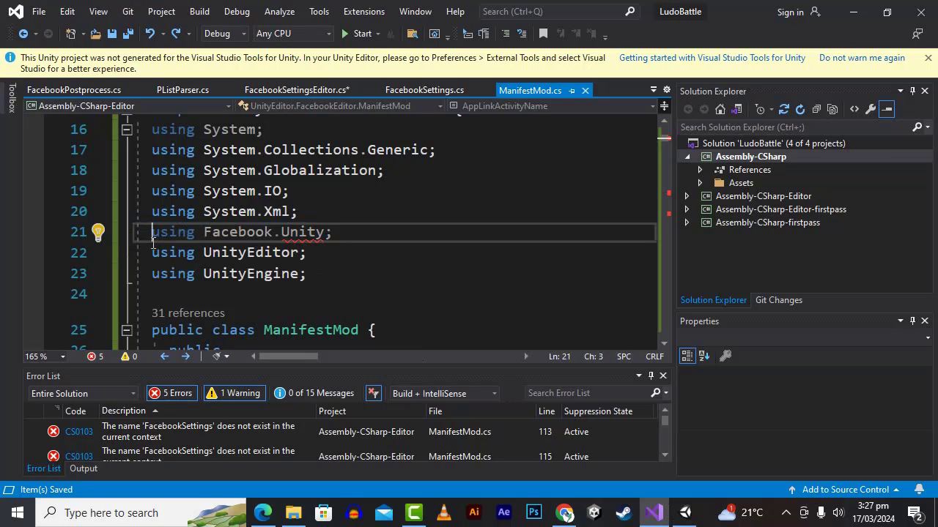
type("//")
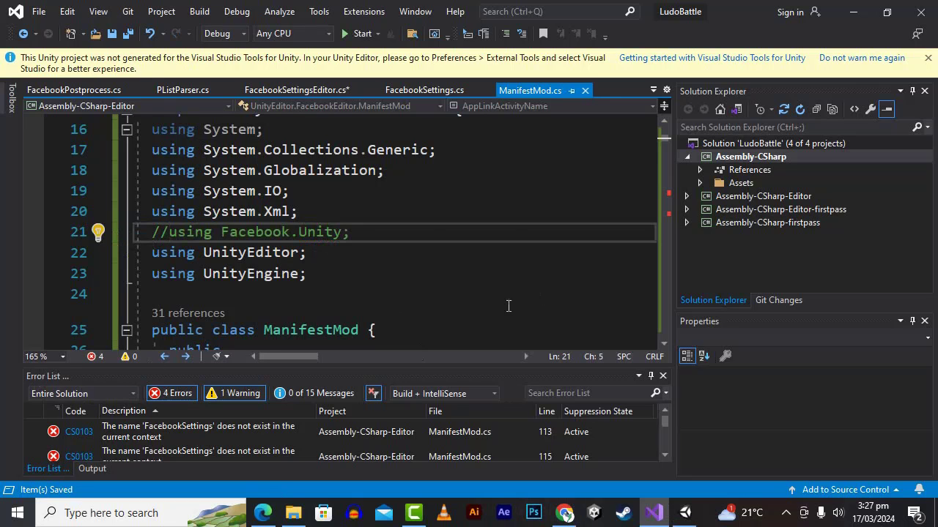
In UpdateManifest, comment out the IsValidAppId if block on lines 115 to 118 and the appId declaration on line 113.
scroll(509, 304, "down", 7)
scroll(509, 315, "down", 4)
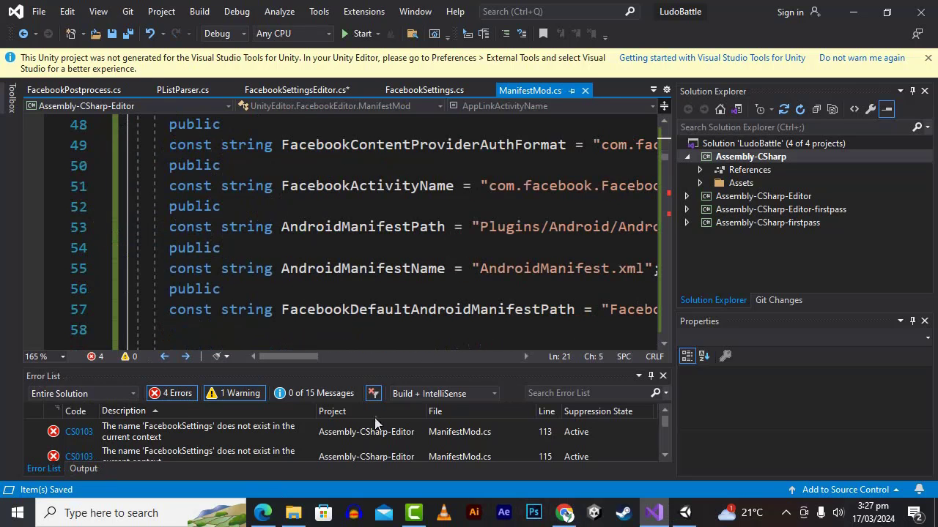
scroll(410, 307, "down", 20)
scroll(410, 297, "down", 4)
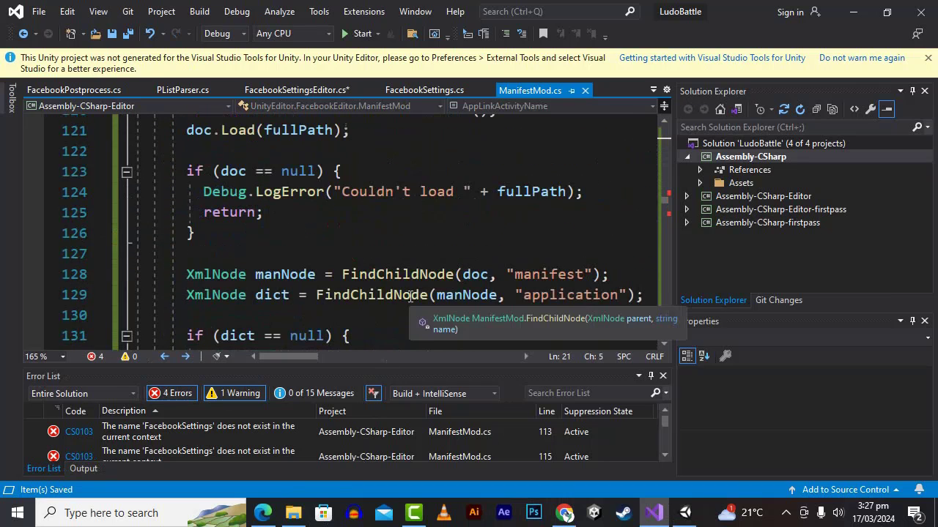
scroll(403, 295, "up", 4)
left_click_drag(189, 254, 287, 314)
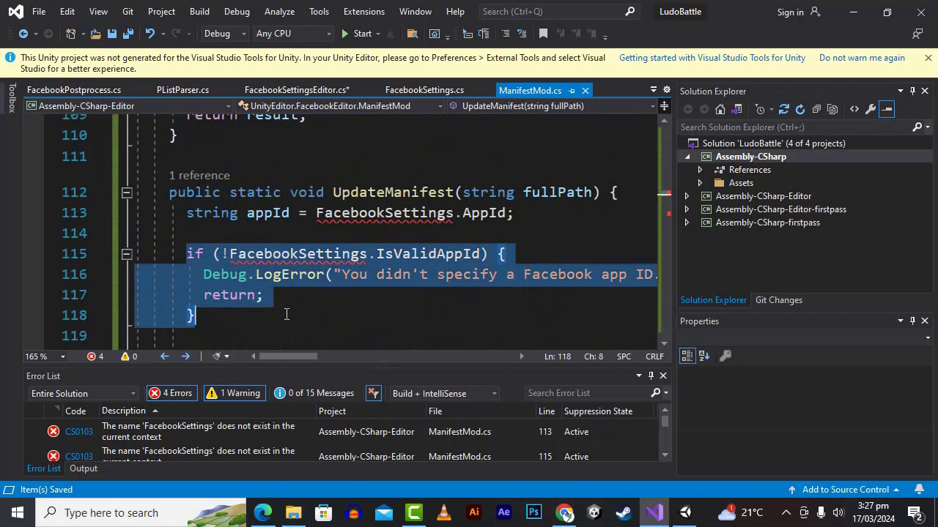
key("ctrl+k")
key("ctrl+c")
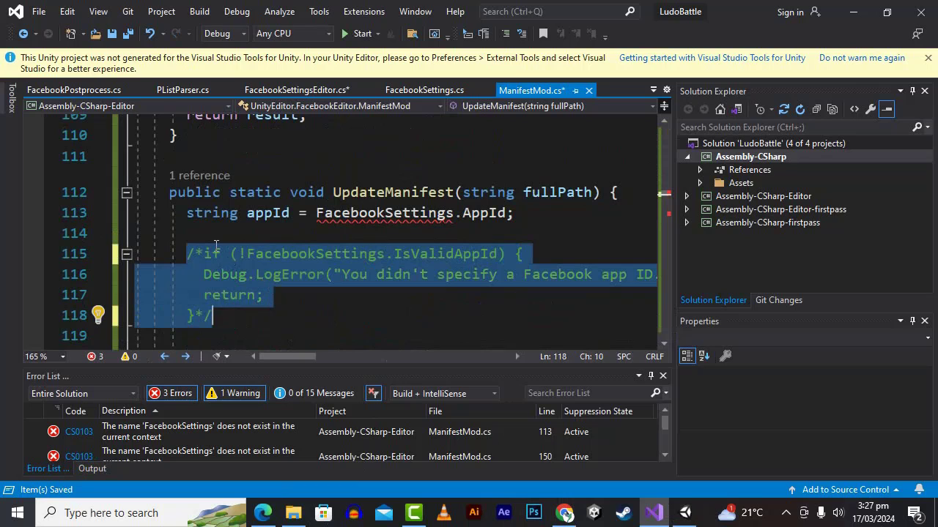
left_click(187, 212)
key("ctrl+k")
key("ctrl+c")
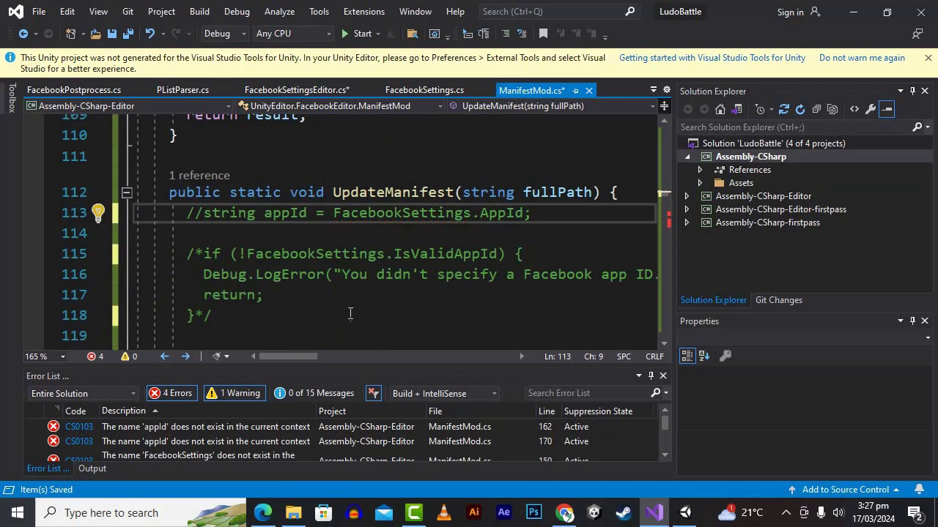
Comment out the appIdElement.SetAttribute call that uses appId on line 162 of ManifestMod.cs.
scroll(352, 300, "down", 11)
scroll(359, 244, "down", 6)
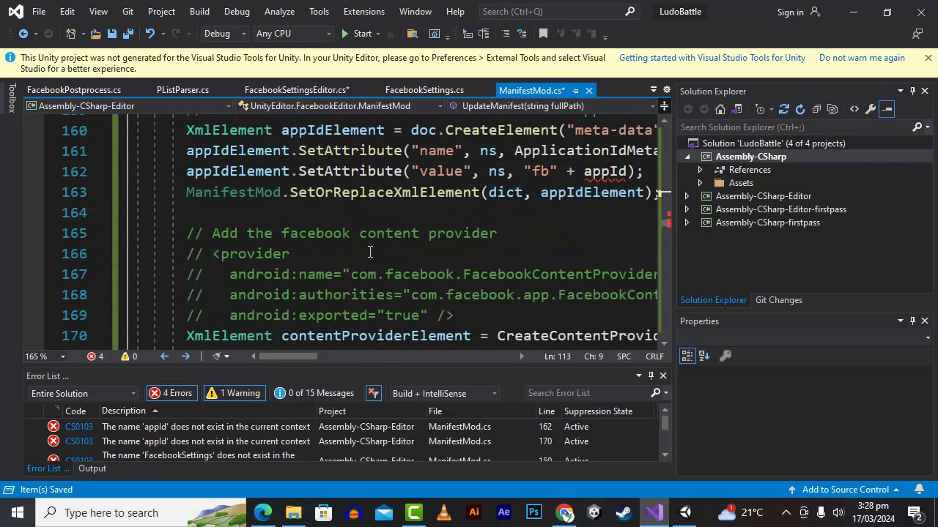
left_click(181, 176)
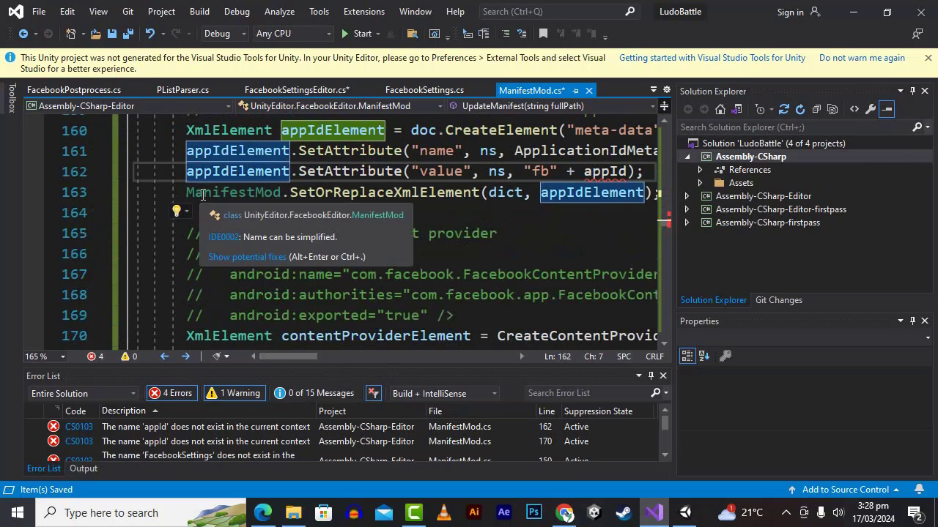
type("//")
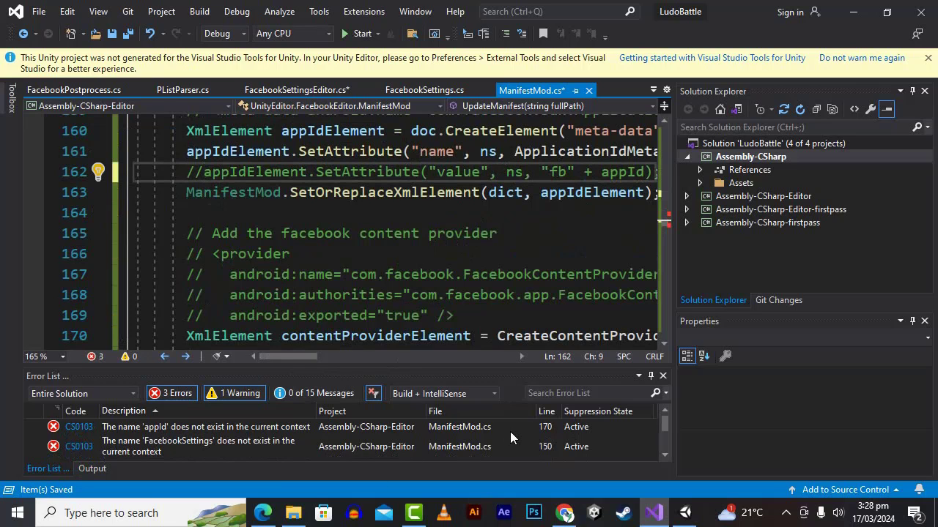
Comment out the AddAppLinkingActivity call on line 150 of ManifestMod.cs.
scroll(512, 437, "down", 1)
scroll(366, 337, "up", 4)
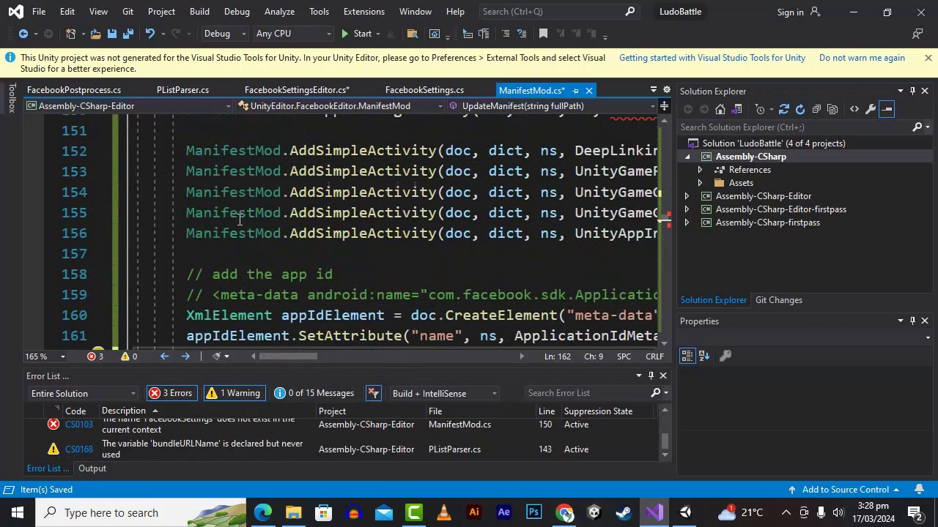
left_click(174, 170)
type("//")
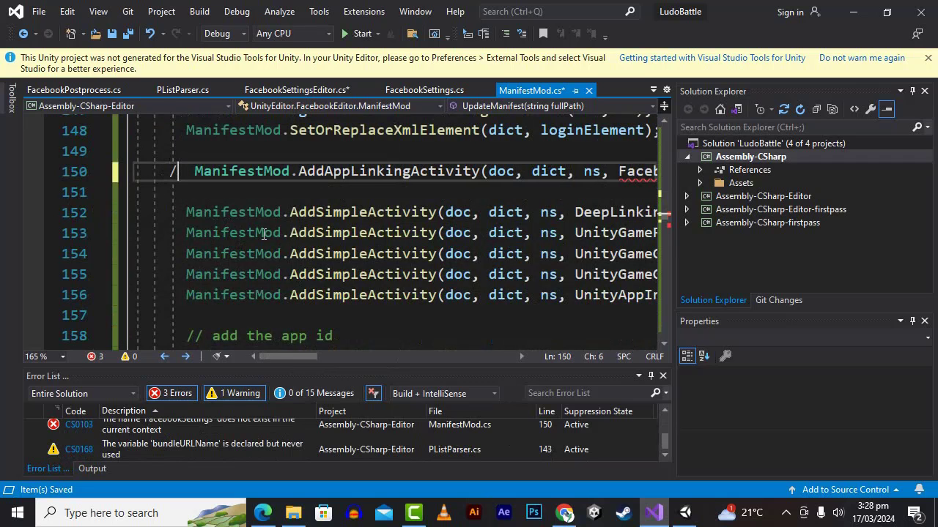
Comment out the unityDialogsElement declaration on line 143 of ManifestMod.cs.
scroll(327, 283, "up", 4)
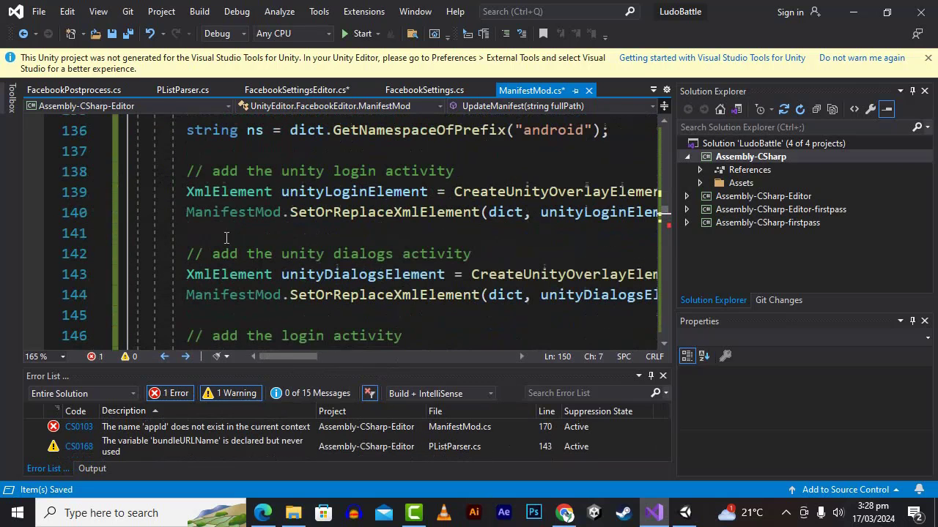
left_click(174, 274)
type("//")
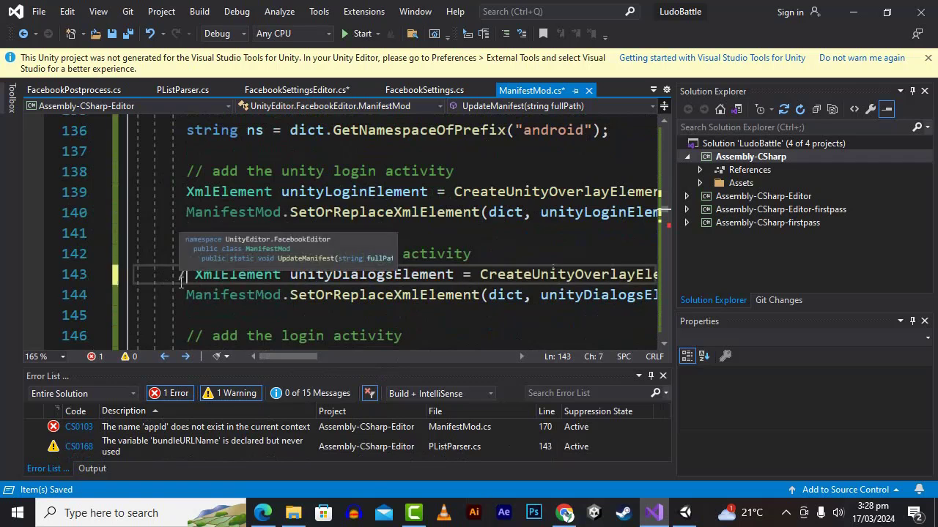
Comment out the SetOrReplaceXmlElement call that uses unityDialogsElement on line 144 of ManifestMod.cs.
scroll(330, 279, "down", 10)
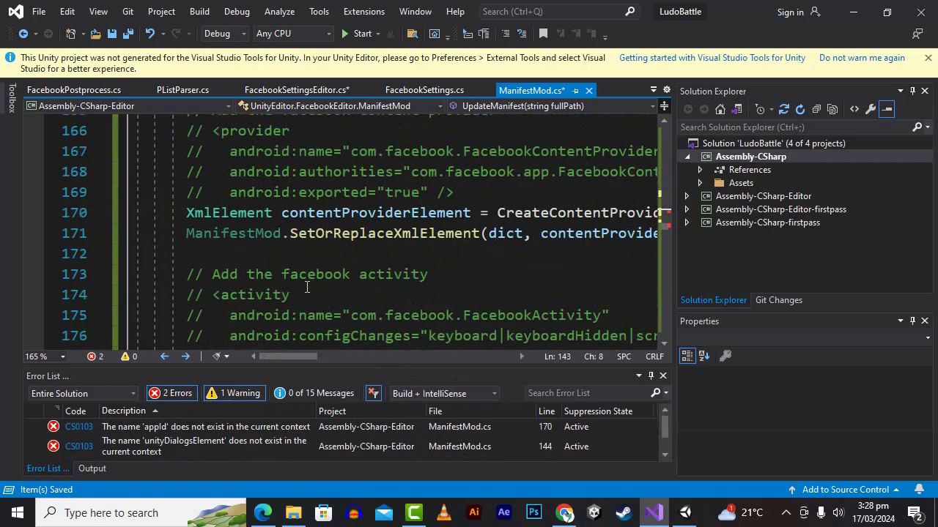
scroll(249, 293, "up", 4)
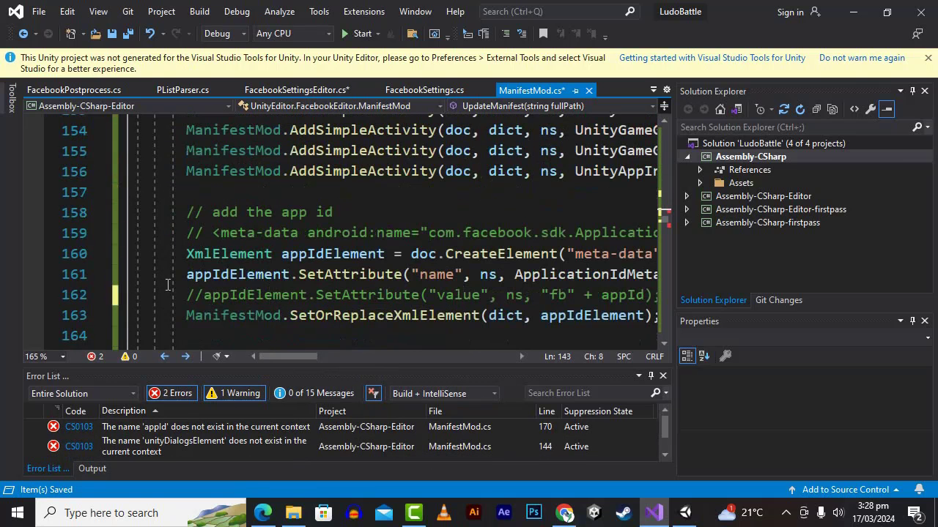
scroll(176, 277, "up", 5)
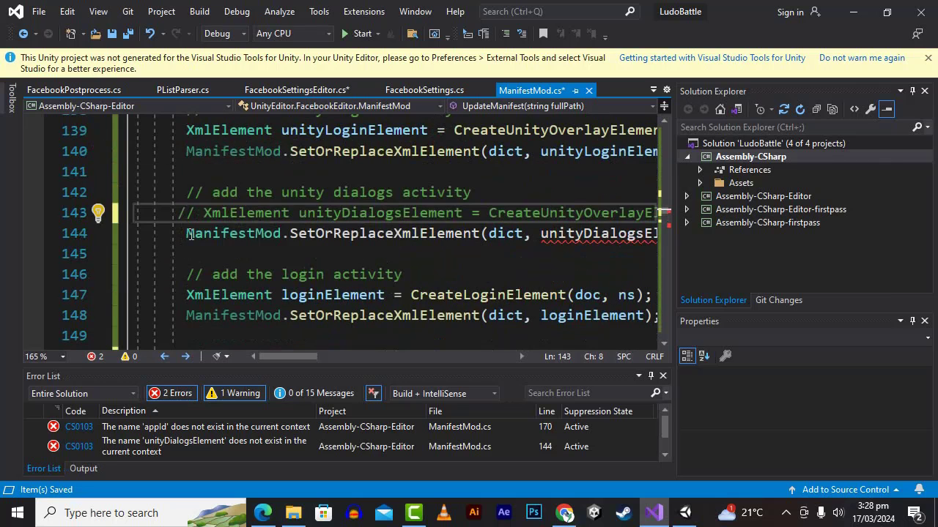
left_click(189, 234)
type("//")
Comment out the contentProviderElement declaration on line 170 and its SetOrReplaceXmlElement call on line 171, and save ManifestMod.cs.
scroll(274, 308, "down", 1)
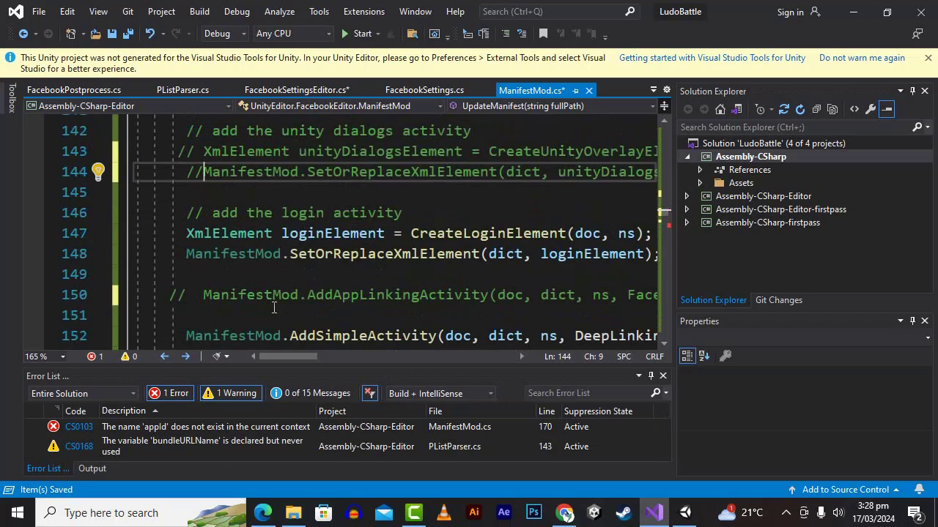
scroll(274, 308, "down", 4)
scroll(216, 295, "up", 4)
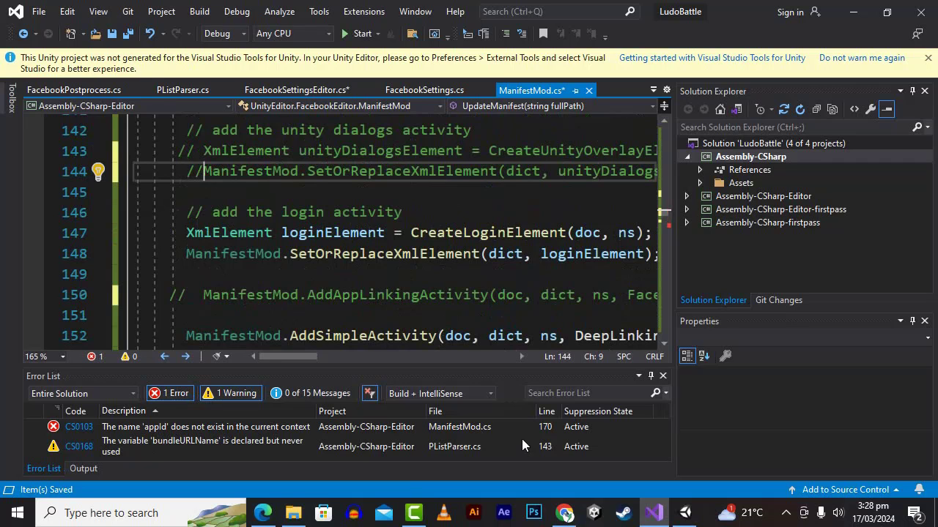
scroll(253, 216, "down", 11)
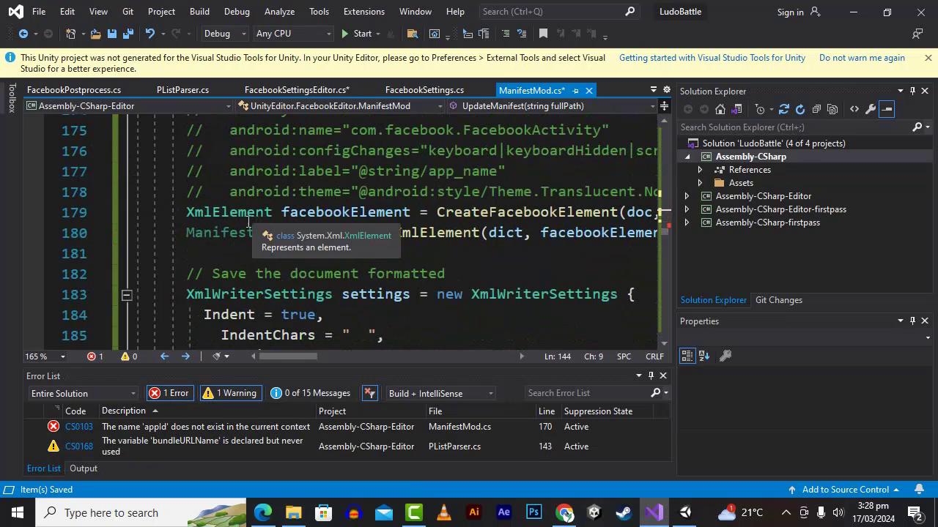
scroll(169, 248, "up", 2)
left_click(179, 150)
type("//")
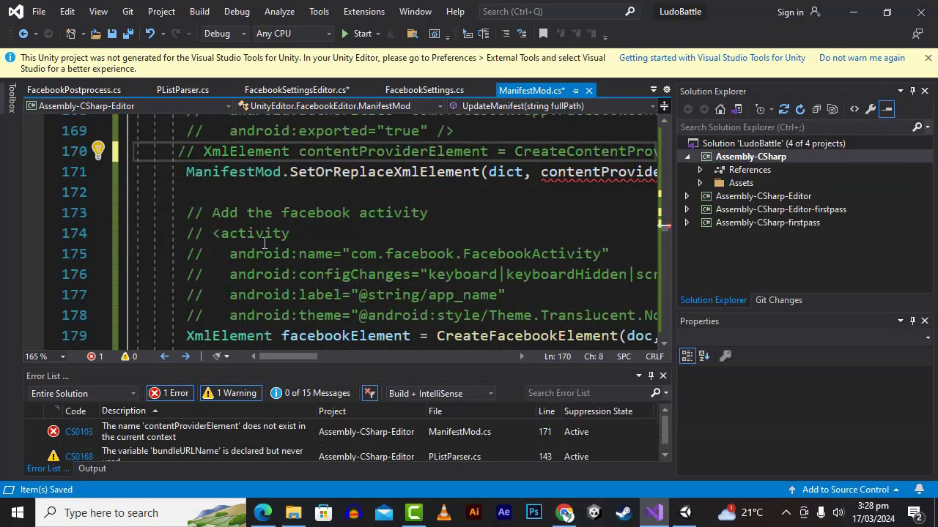
left_click(177, 172)
type("//")
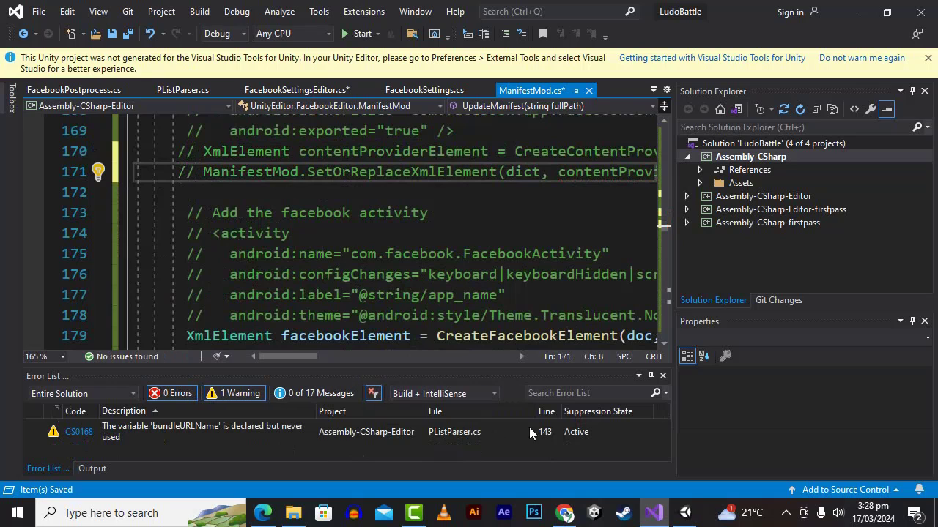
key("ctrl+s")
In PListParser.cs, comment out the bundleURLName string declaration on line 143 and save the file.
left_click(185, 93)
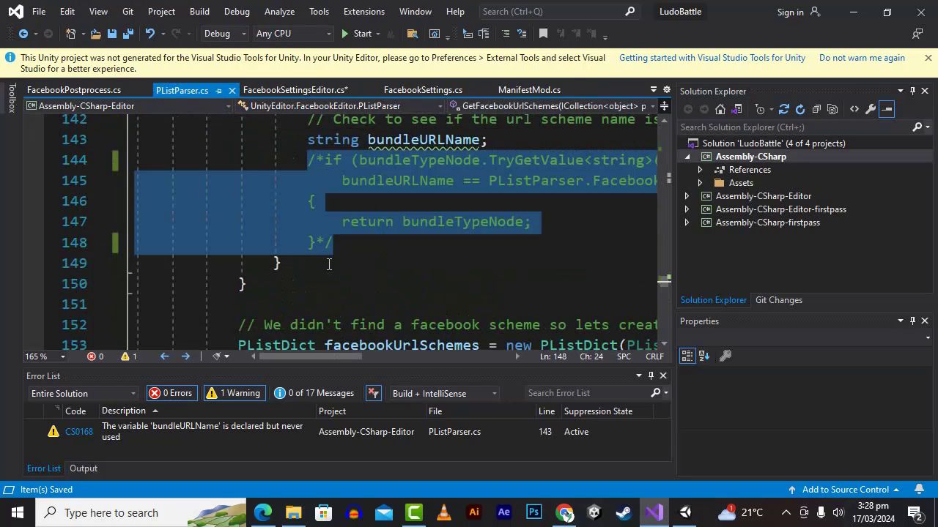
left_click(306, 280)
scroll(124, 249, "up", 2)
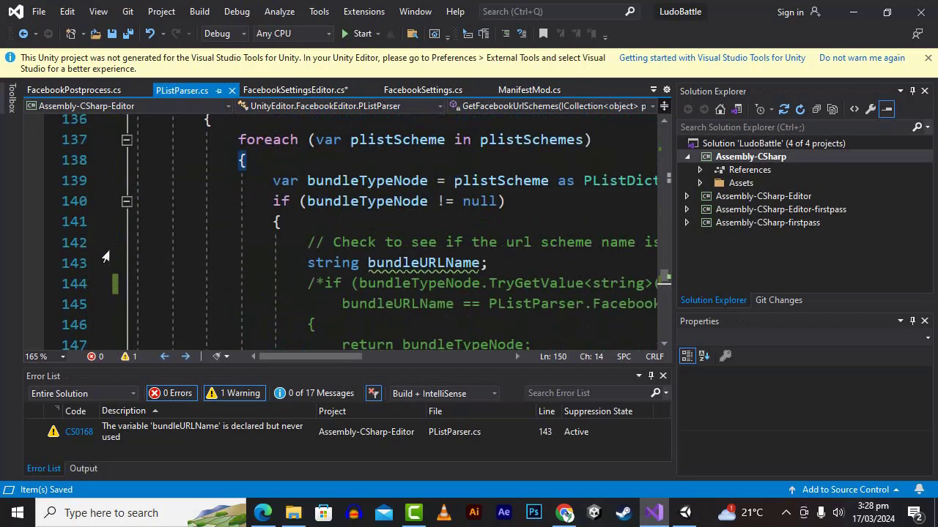
left_click(308, 268)
type("//")
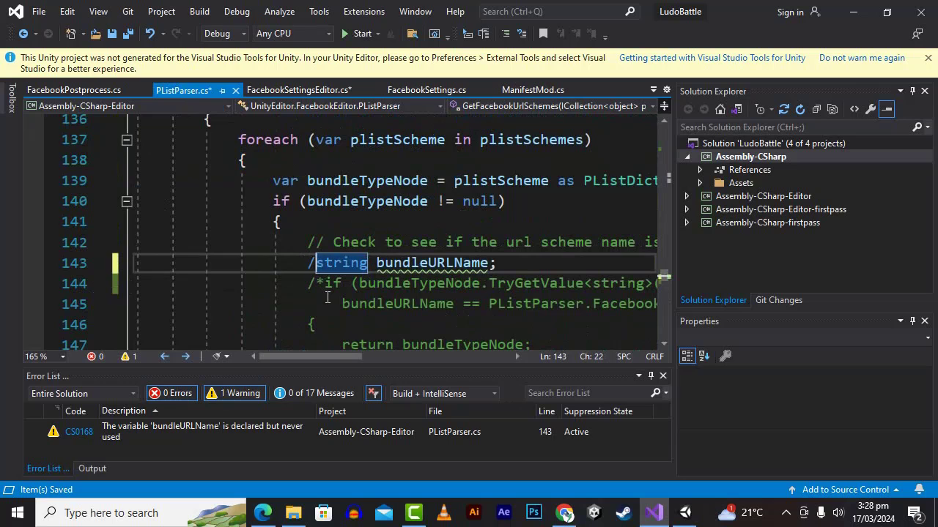
key("ctrl+s")
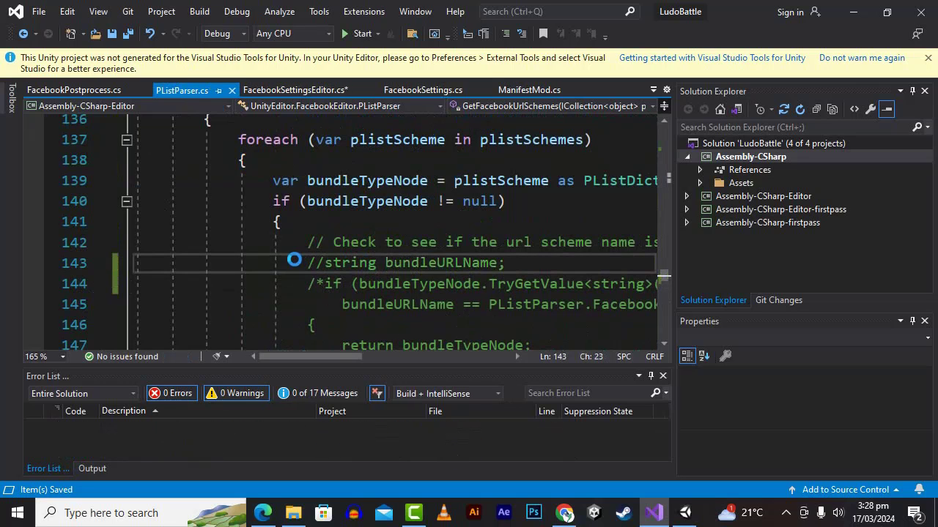
Switch to Unity, dismiss the Android Manifest Reminder and open the project's Assets/Plugins/Android folder.
left_click(685, 513)
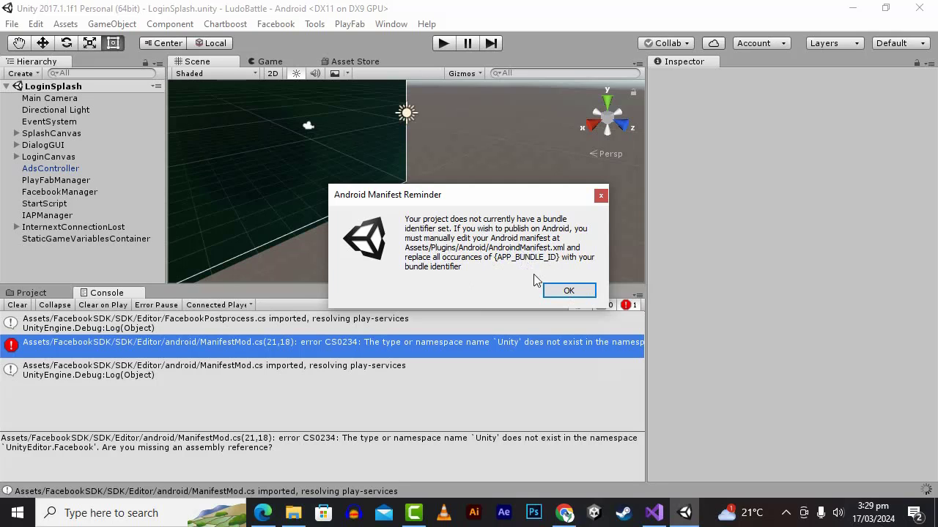
left_click(551, 291)
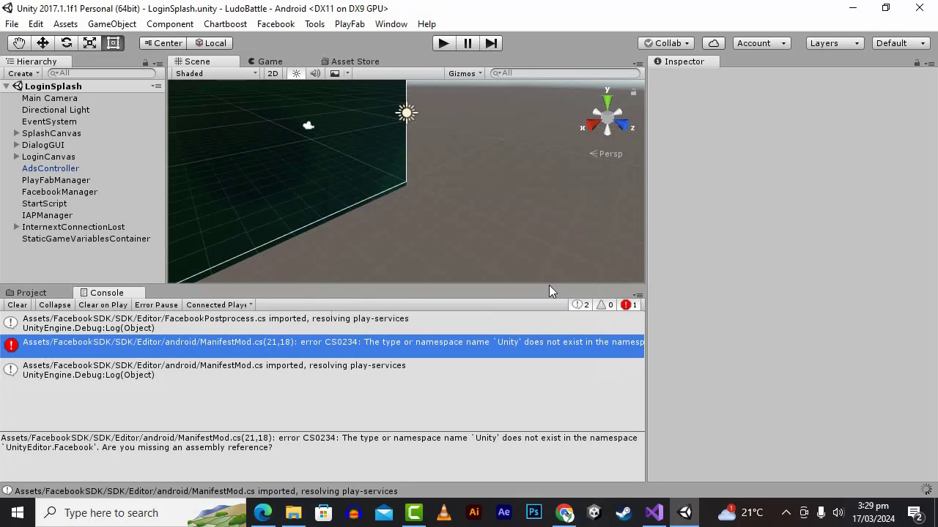
left_click(31, 293)
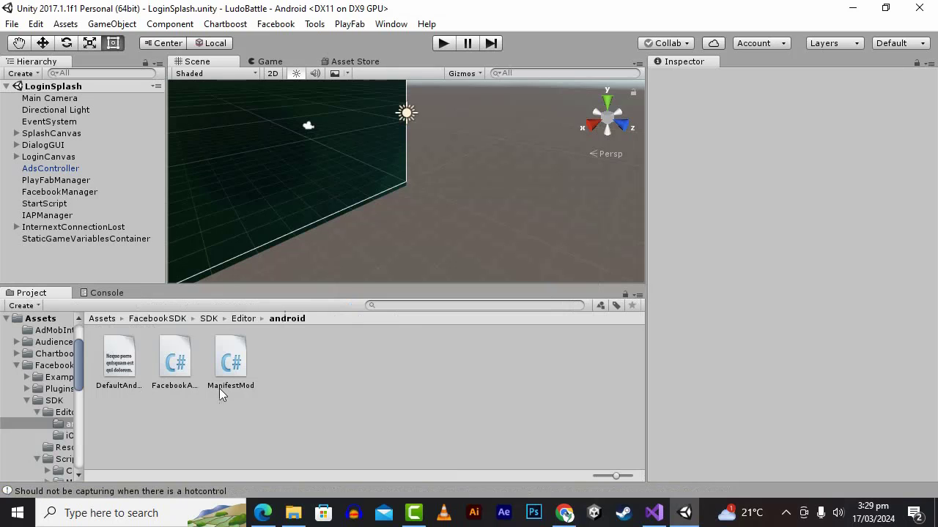
left_click(102, 318)
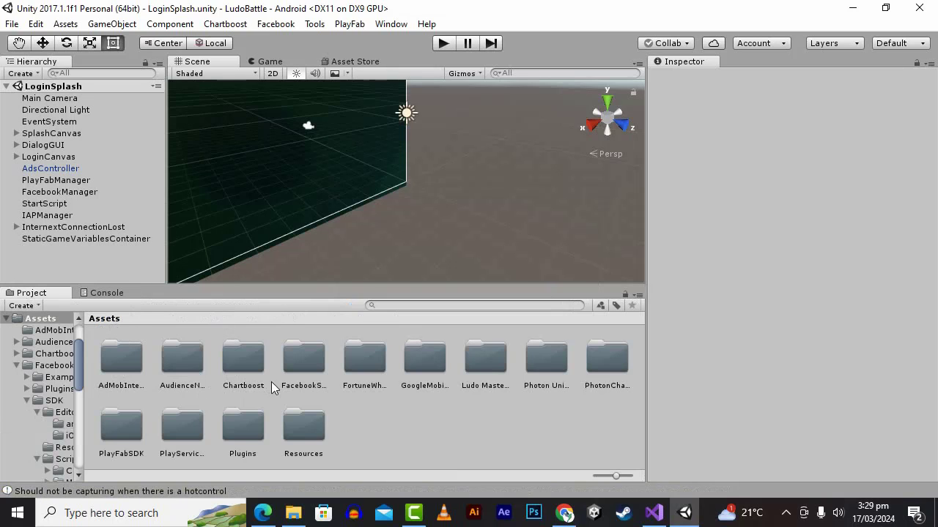
double_click(249, 422)
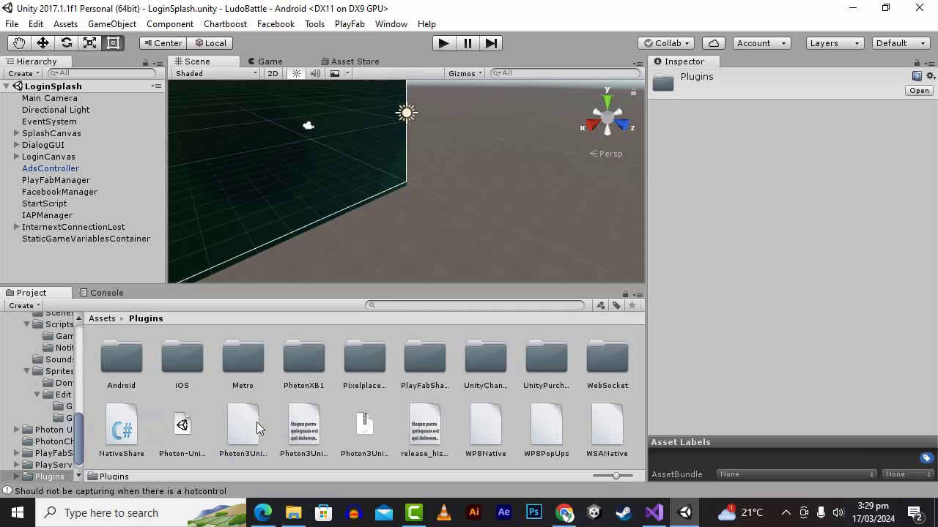
double_click(135, 358)
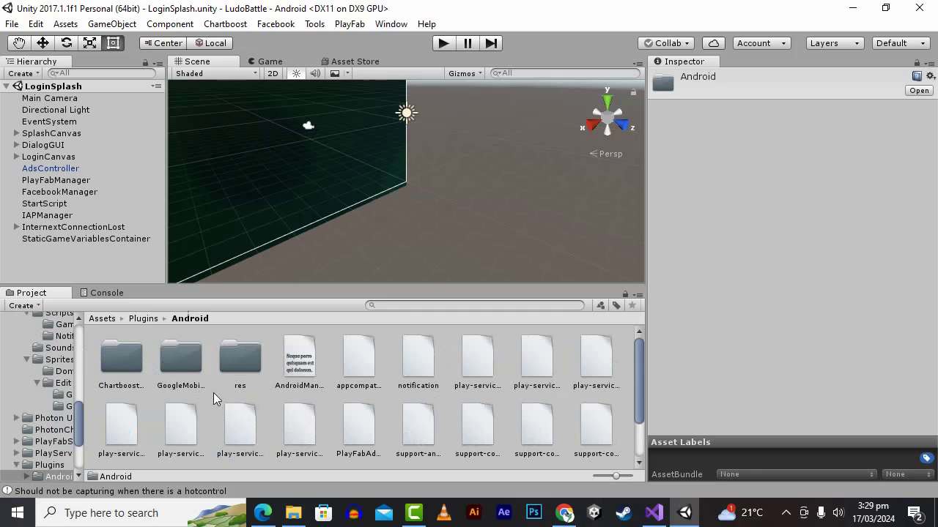
scroll(212, 410, "down", 2)
scroll(207, 425, "up", 2)
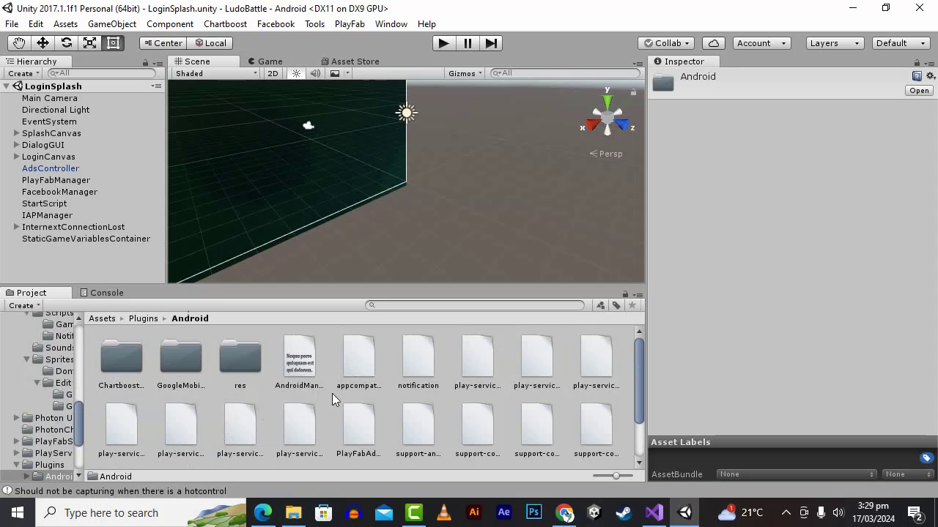
Select AndroidManifest.xml, widen its preview and open the file in Visual Studio.
left_click(420, 361)
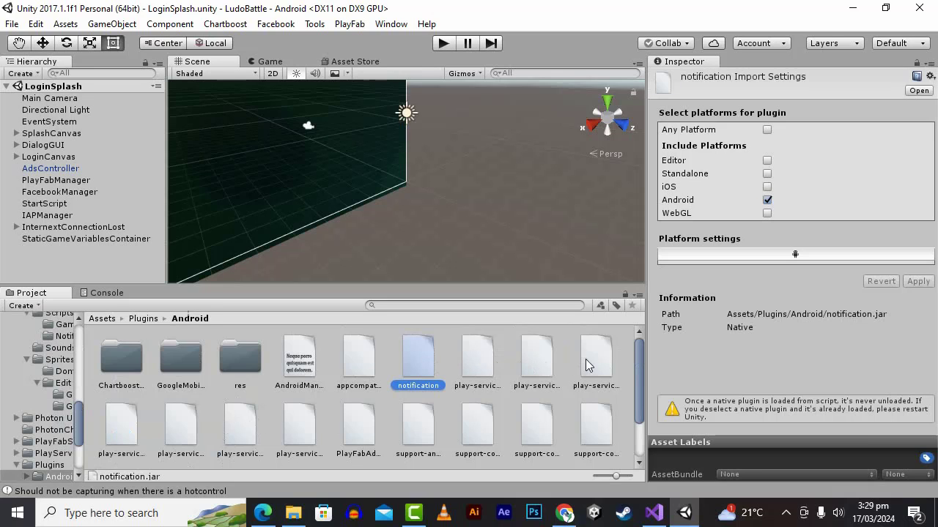
left_click(301, 366)
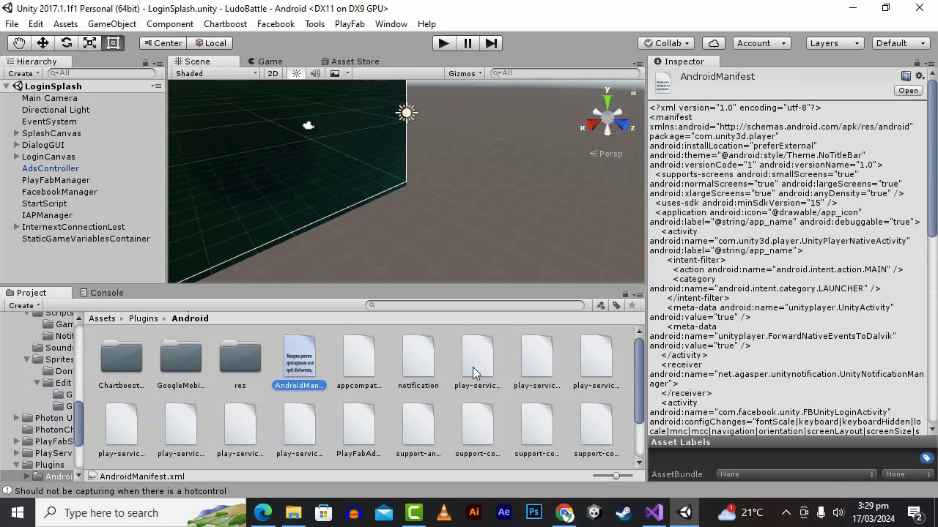
left_click_drag(647, 246, 580, 245)
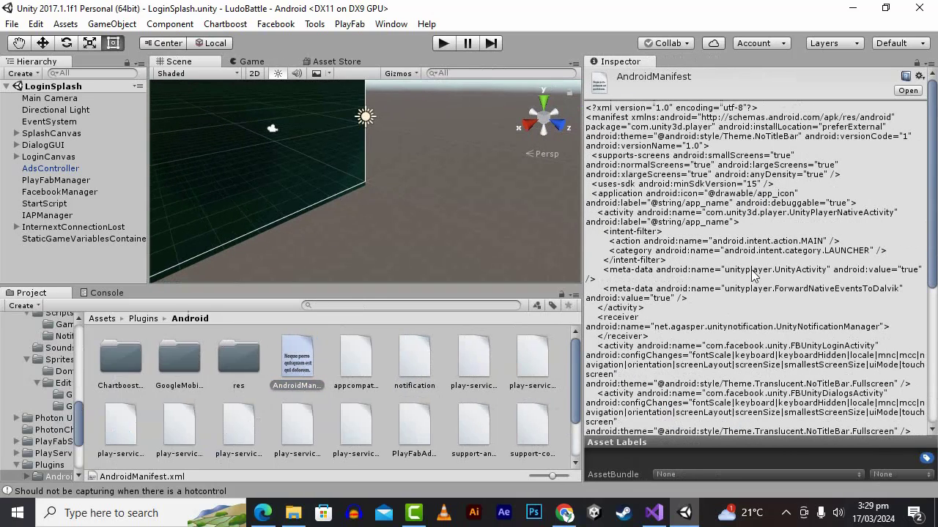
right_click(312, 366)
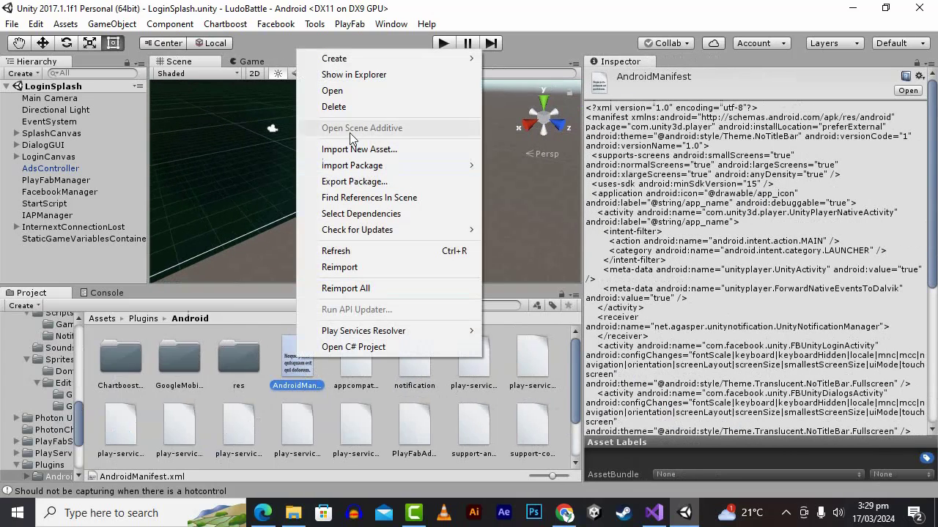
left_click(352, 93)
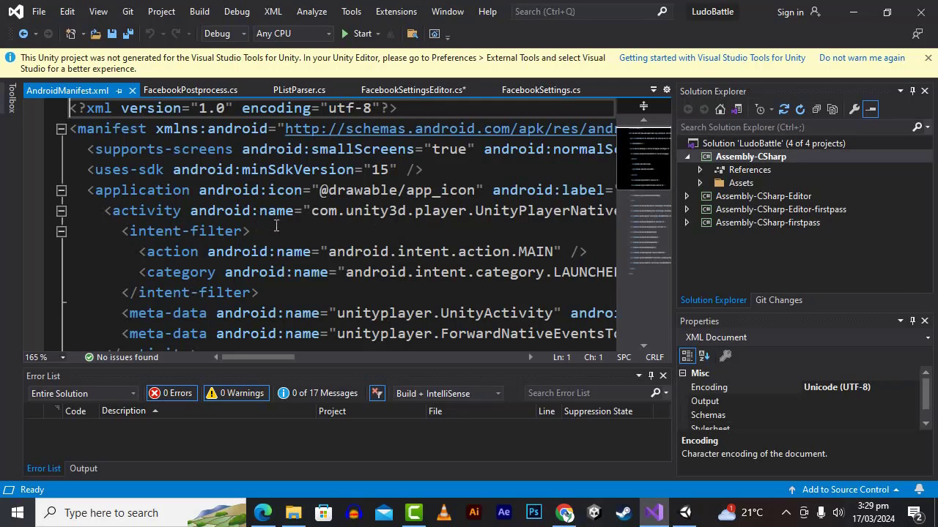
Examine AndroidManifest.xml for the bundle identifier placeholder among its activity, meta-data and provider entries.
left_click(278, 172)
scroll(304, 222, "down", 5)
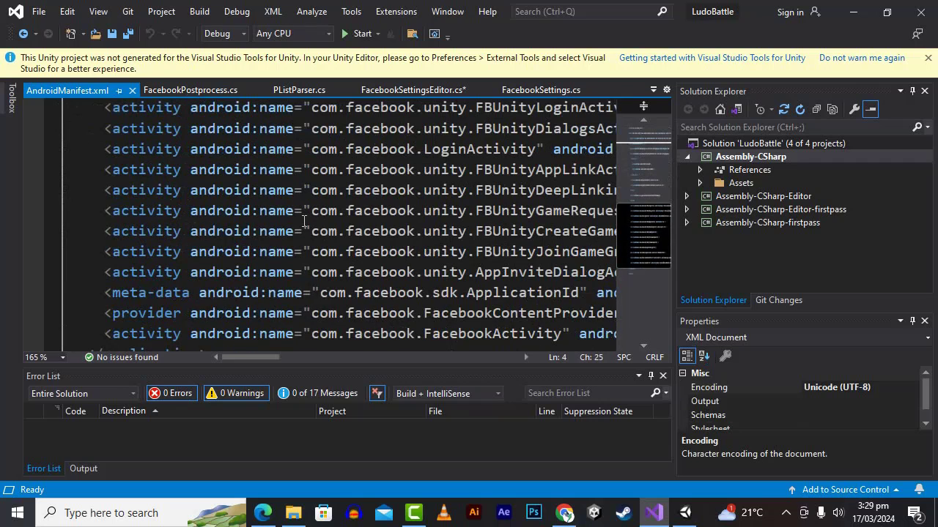
scroll(304, 221, "down", 1)
scroll(326, 339, "down", 4)
mouse_move(256, 357)
left_mouse_down()
mouse_move(498, 357)
mouse_move(273, 357)
left_mouse_up()
scroll(308, 297, "up", 5)
scroll(309, 297, "down", 3)
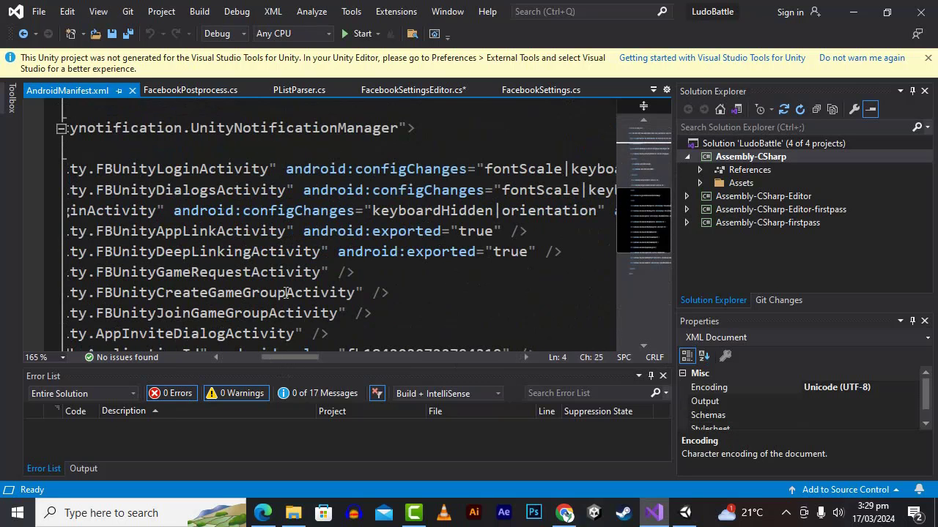
scroll(308, 251, "down", 3)
scroll(308, 252, "up", 5)
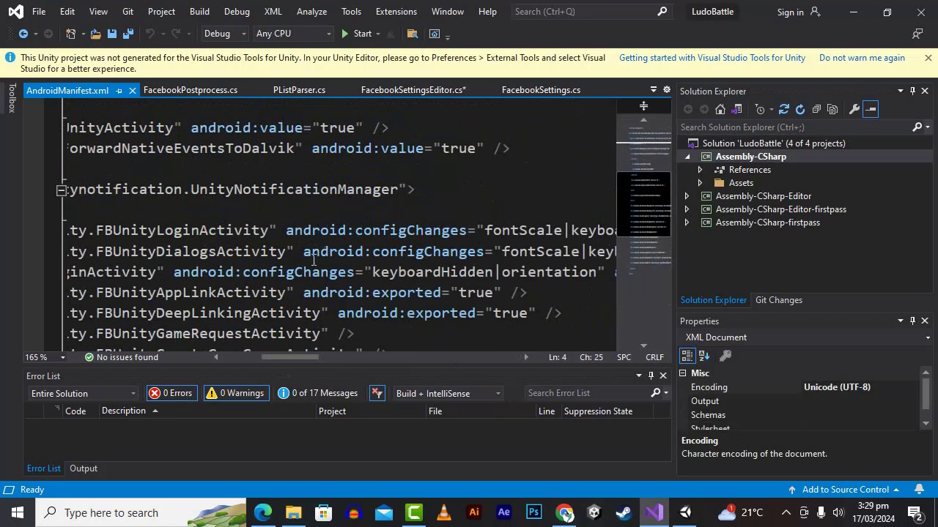
scroll(311, 260, "up", 3)
left_click_drag(318, 356, 235, 354)
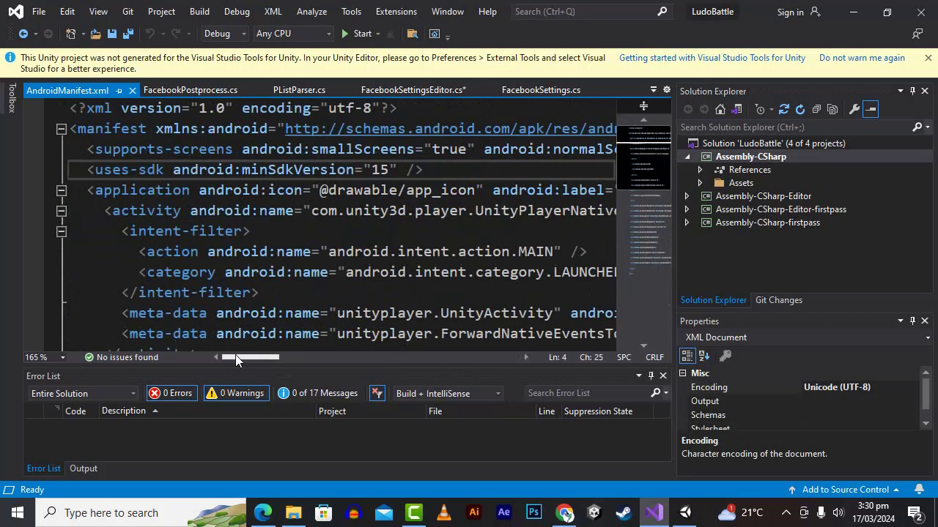
Close Visual Studio, saving the changes to FacebookSettingsEditor.cs, and return to the root Assets folder in Unity.
left_click(921, 12)
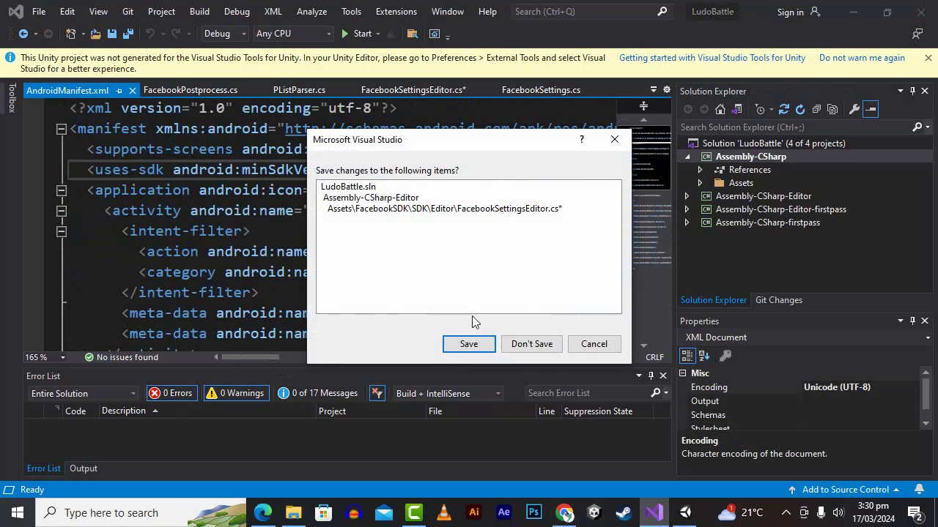
left_click(481, 353)
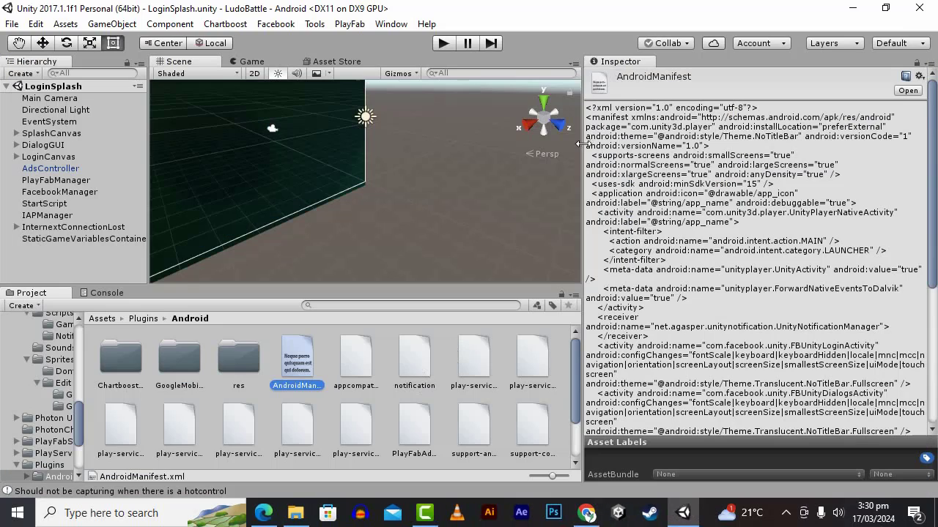
left_click(103, 319)
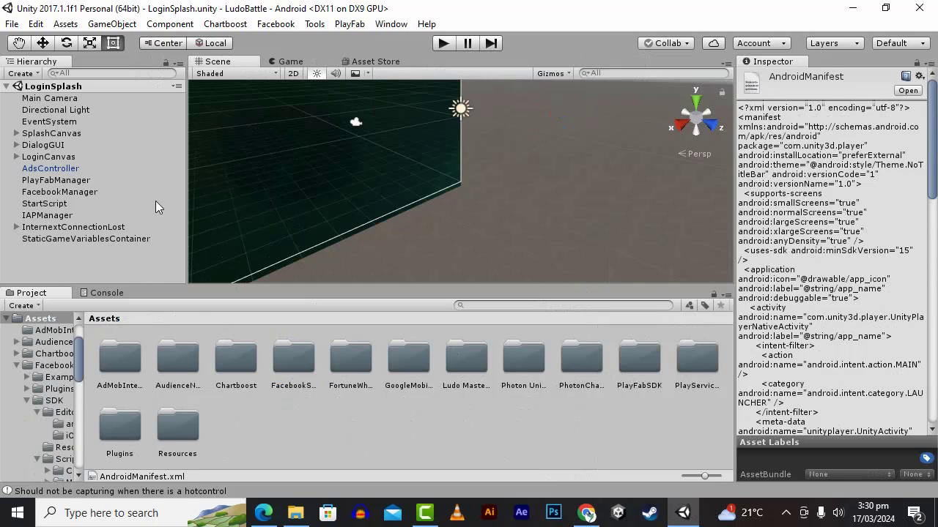
Test the LoginSplash scene in play mode by choosing Play as Guest past the manifest reminder, and stop the game.
left_click(444, 44)
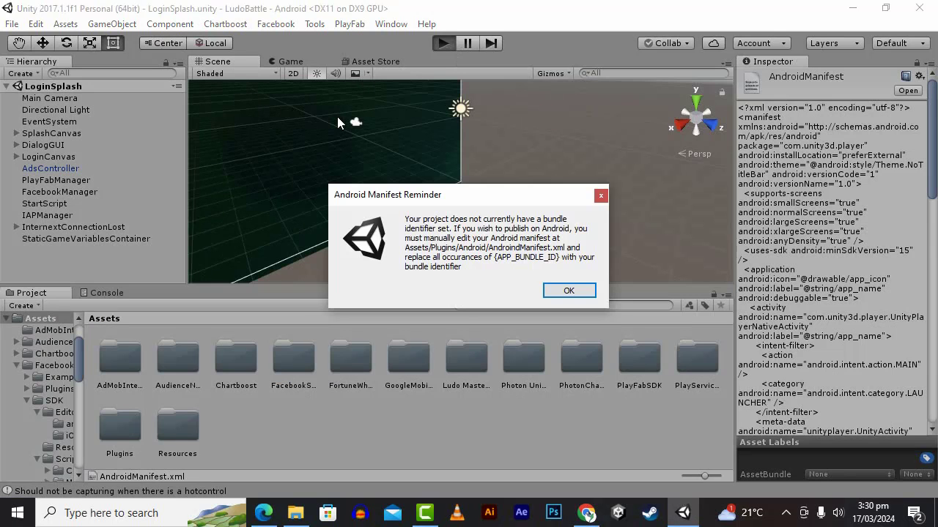
left_click(564, 292)
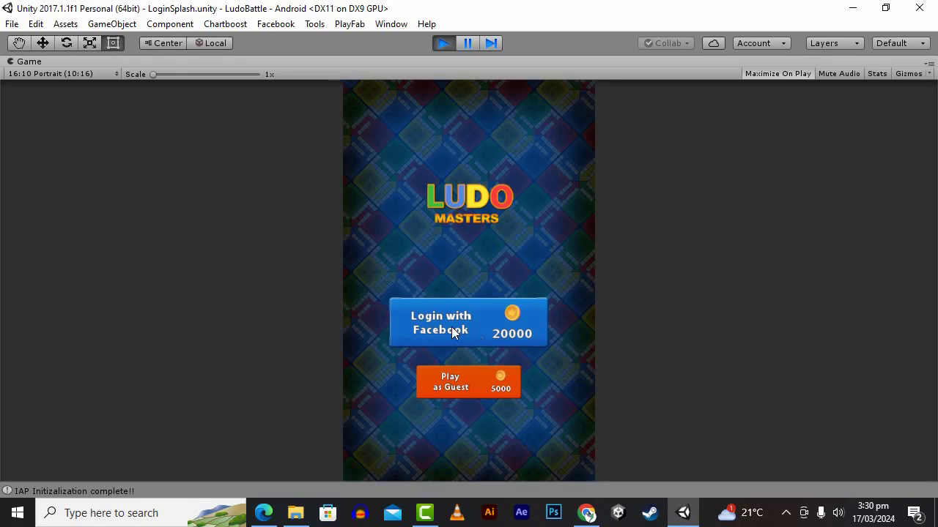
left_click(458, 392)
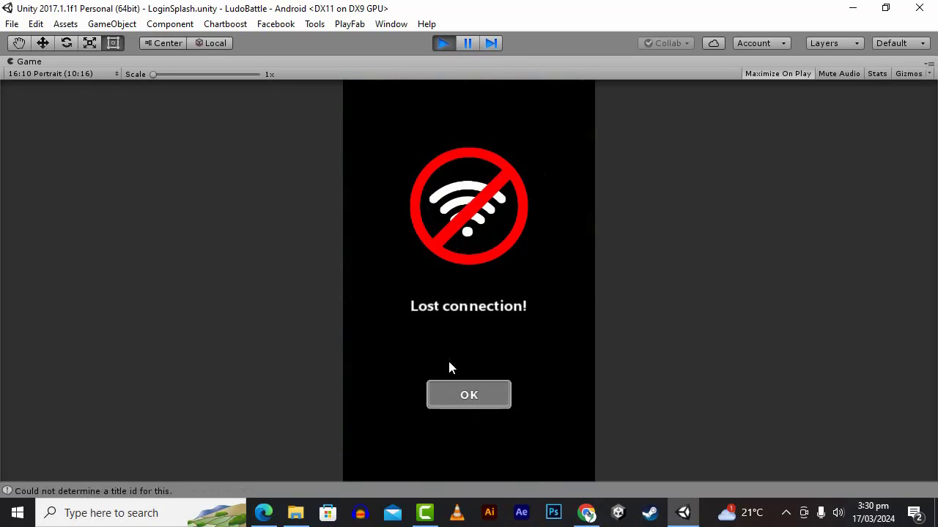
left_click(437, 43)
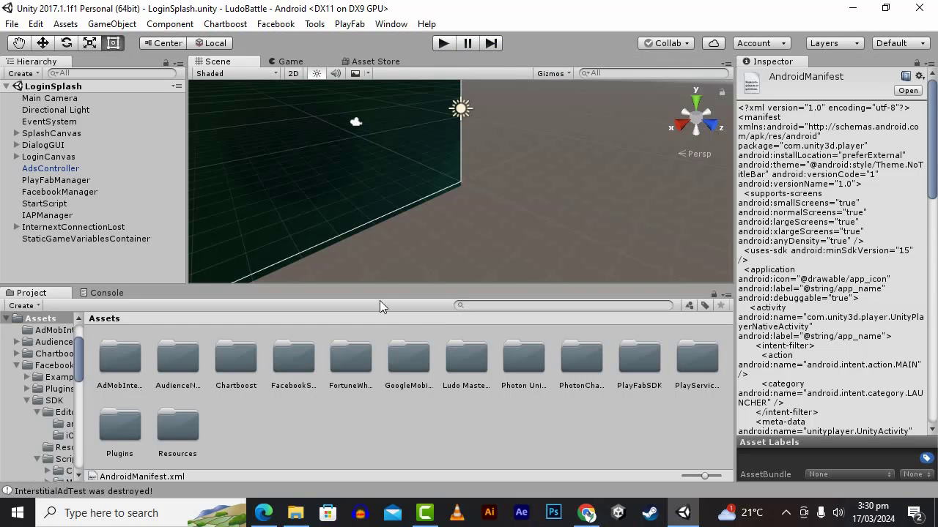
Open GameScene from the Scenes folder inside Ludo Masters.
left_click(468, 364)
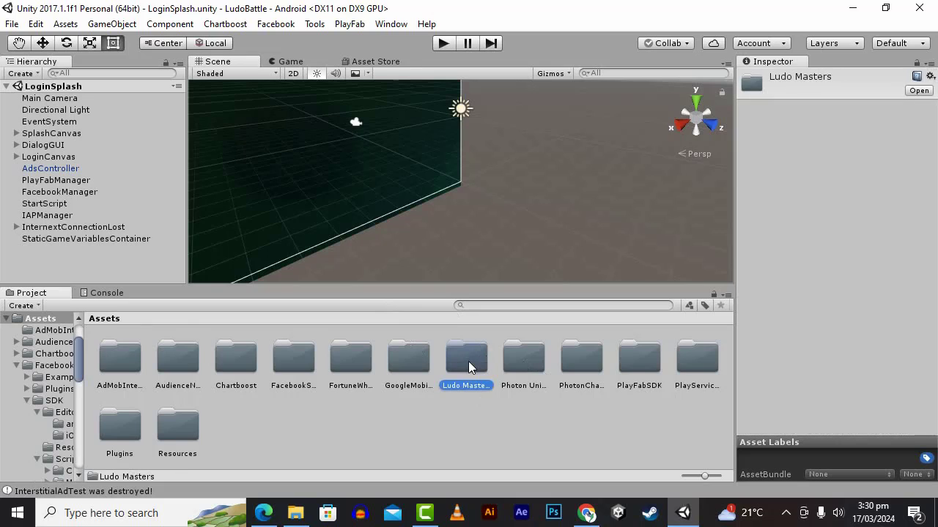
double_click(468, 366)
double_click(351, 358)
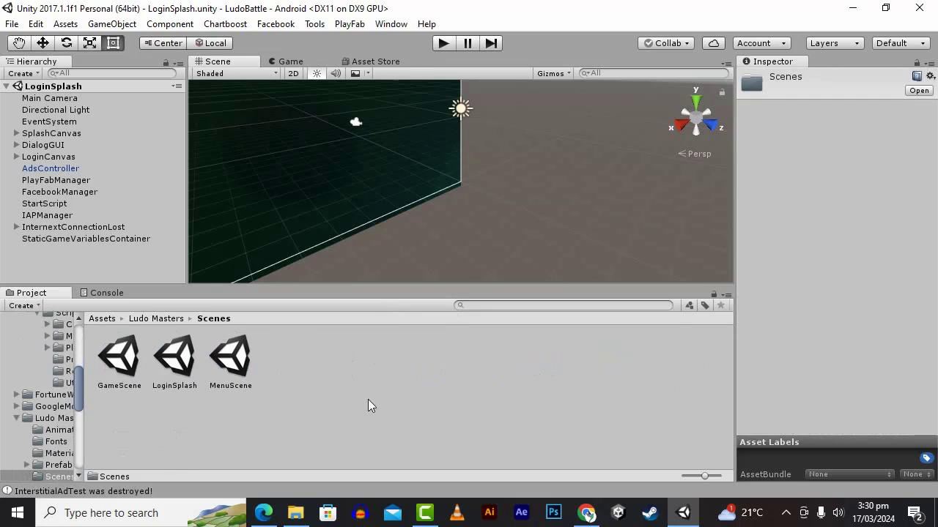
left_click(225, 359)
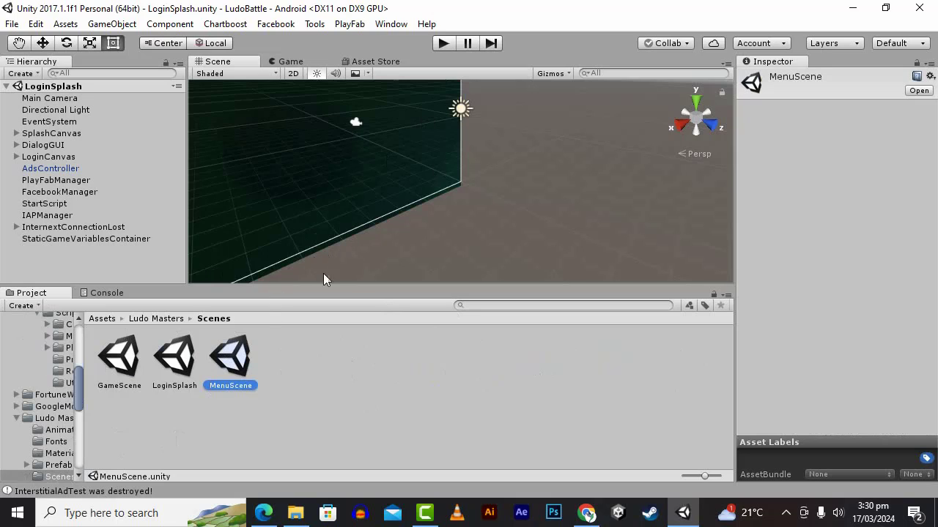
left_click(176, 358)
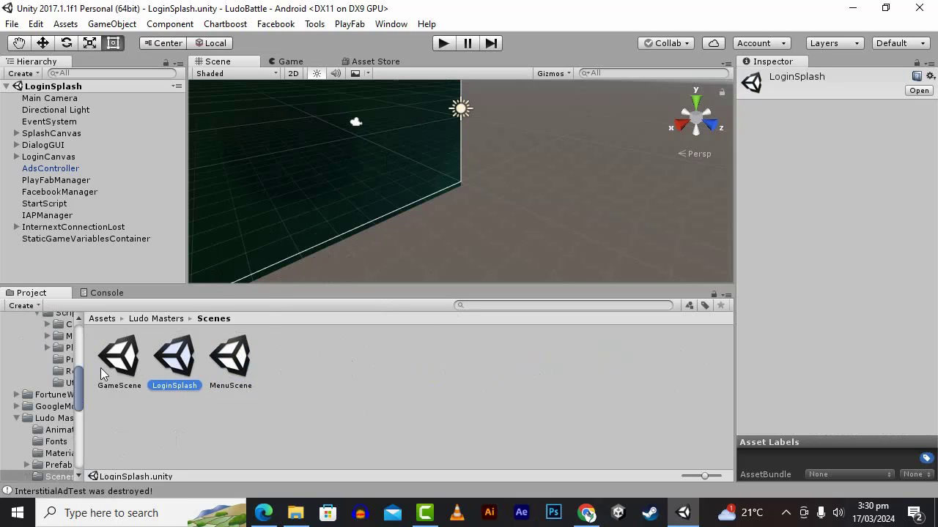
left_click(335, 414)
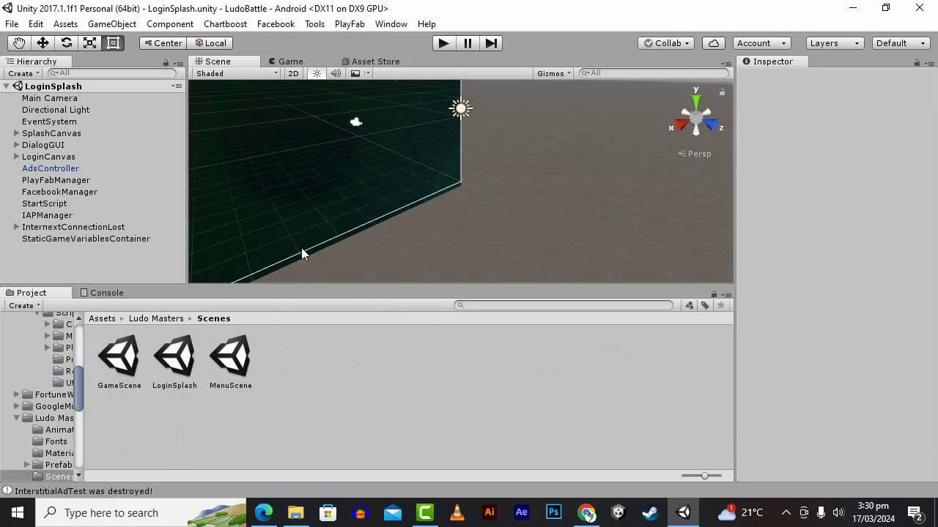
left_click(125, 350)
left_click(236, 355)
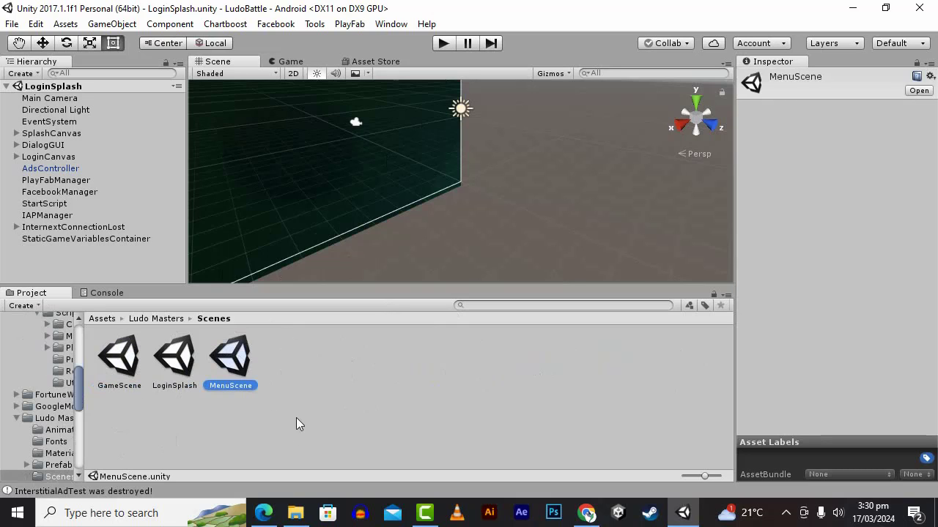
left_click(120, 358)
double_click(108, 363)
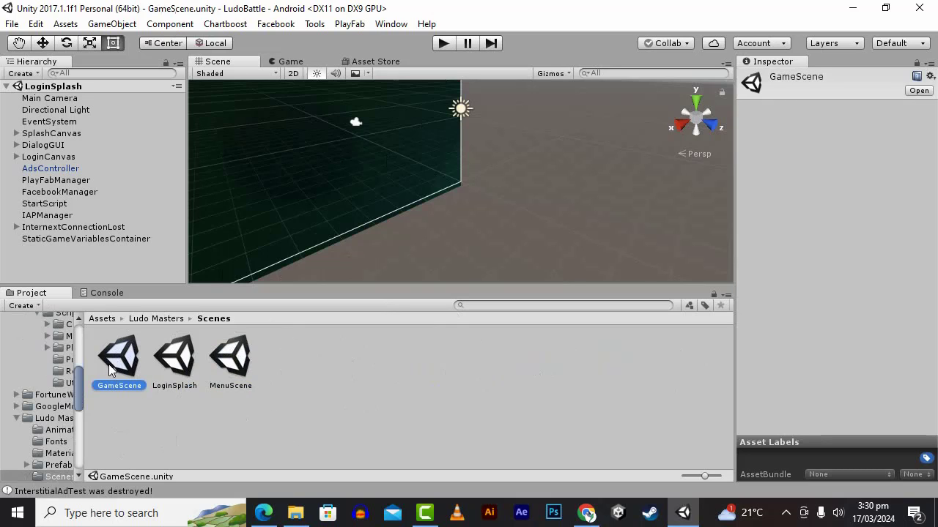
Run GameScene in play mode past the manifest reminder and check the in-game settings and the chat window.
left_click(444, 44)
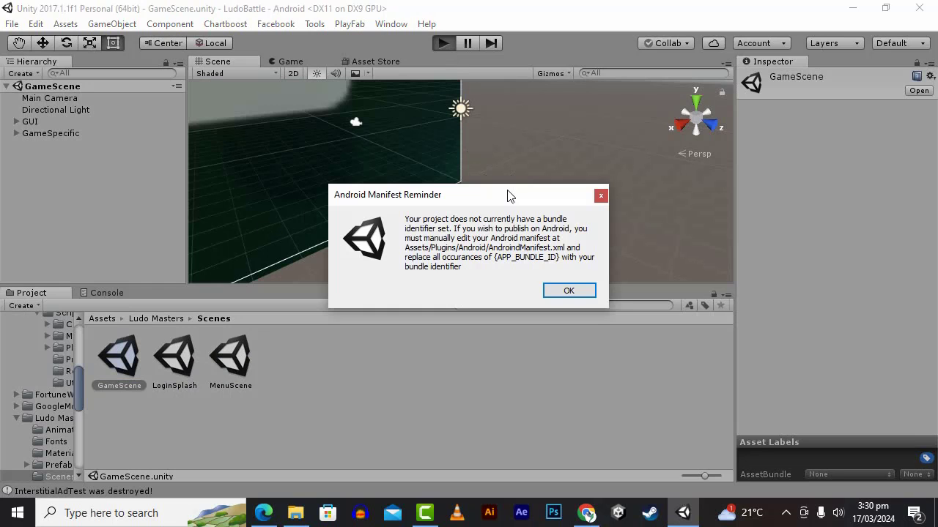
left_click(561, 291)
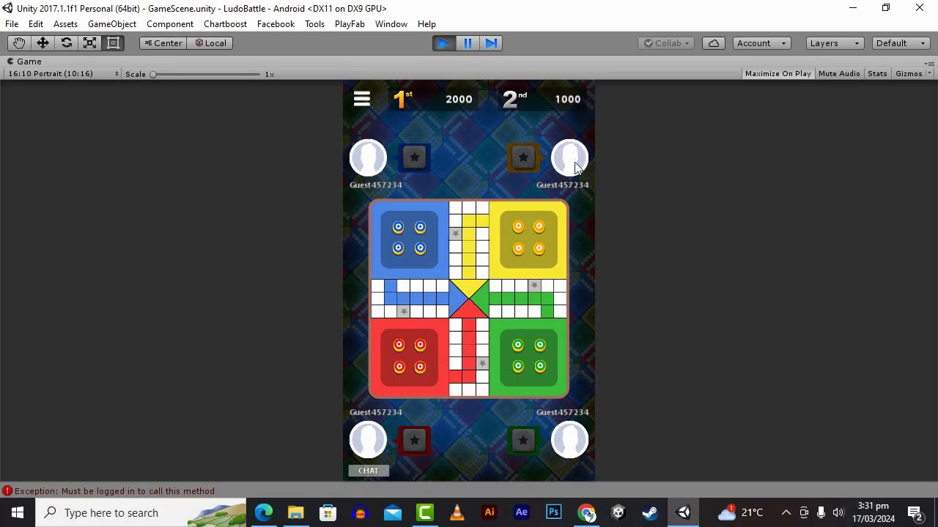
left_click(361, 99)
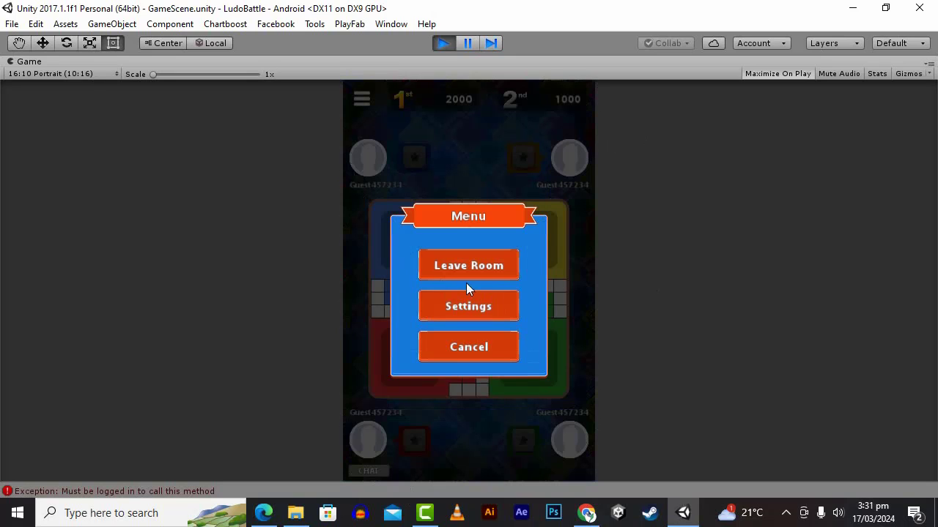
left_click(446, 307)
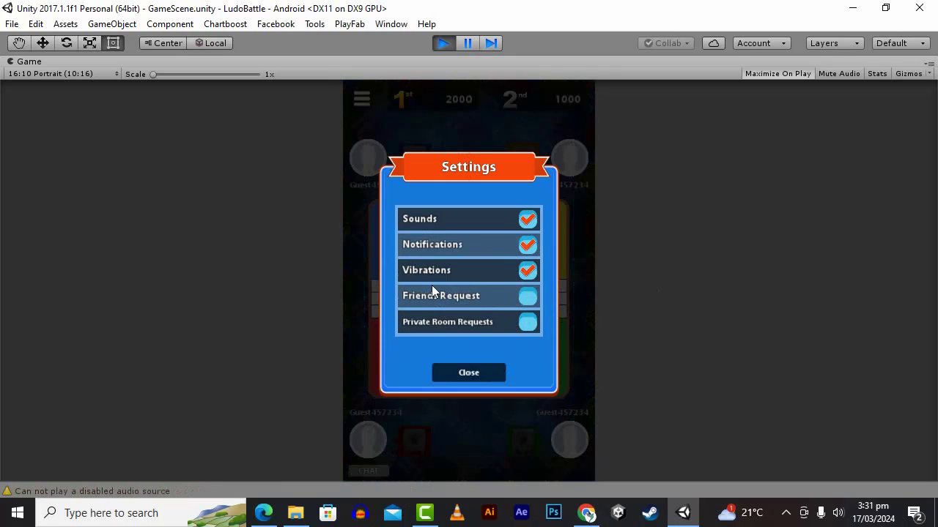
left_click(469, 373)
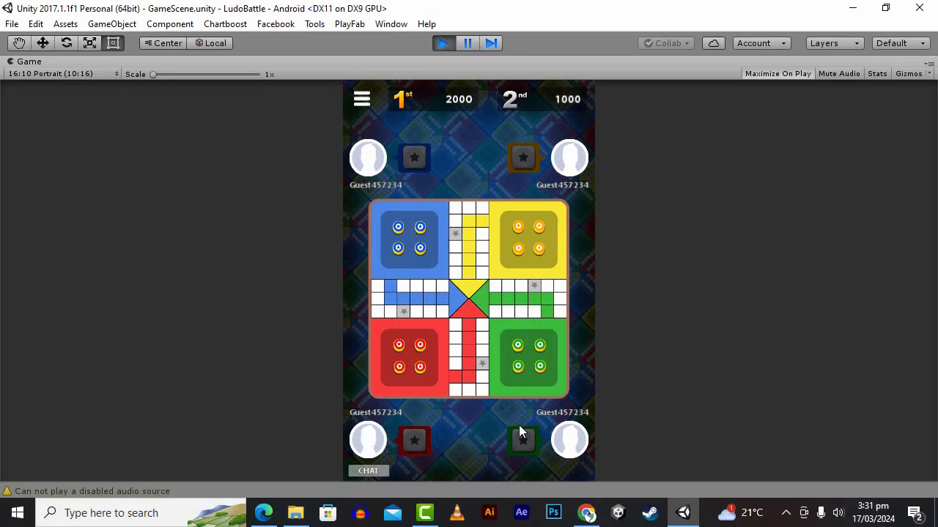
left_click(375, 470)
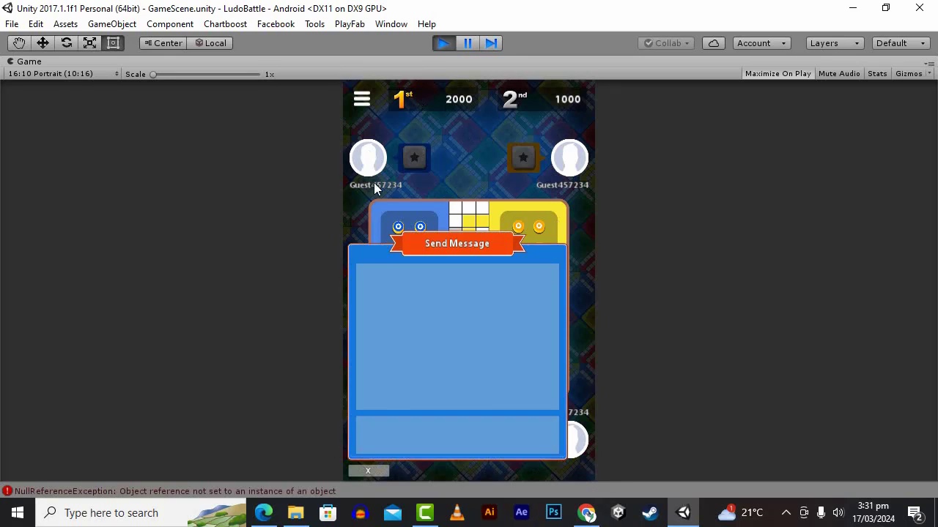
left_click(368, 470)
Leave the room through the in-game menu and look through the game modes of the main menu.
left_click(359, 100)
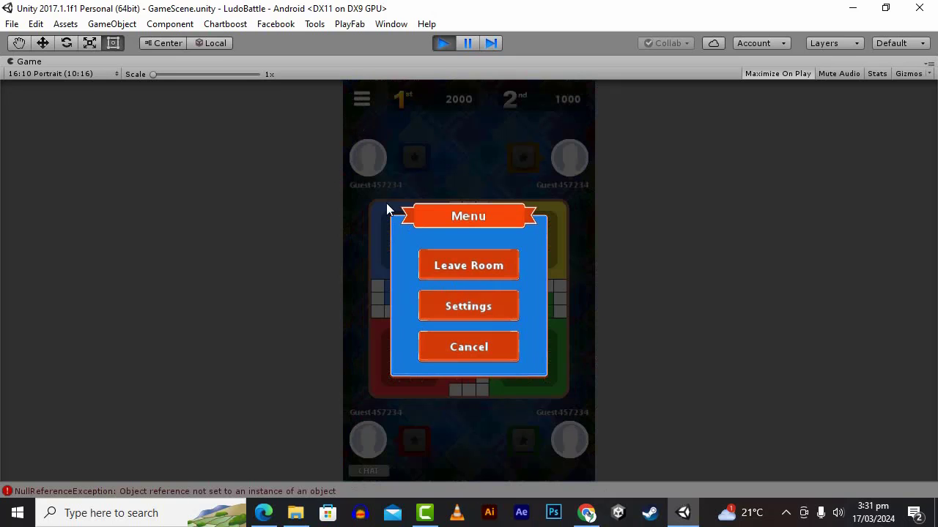
left_click(439, 273)
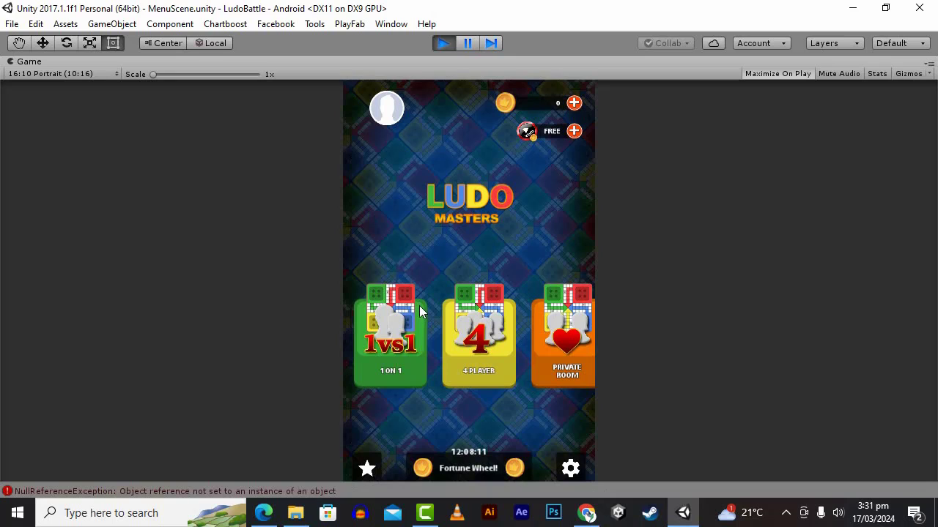
left_click_drag(378, 392, 580, 424)
left_click_drag(553, 415, 748, 418)
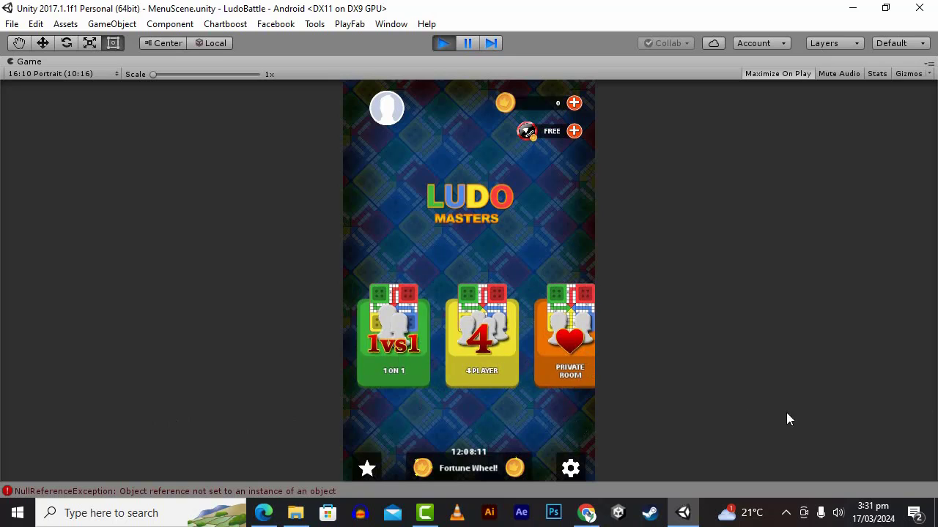
Try to start a 1 on 1 Classic game with a bet of 500, back out, stop play mode and check the console.
left_click(379, 351)
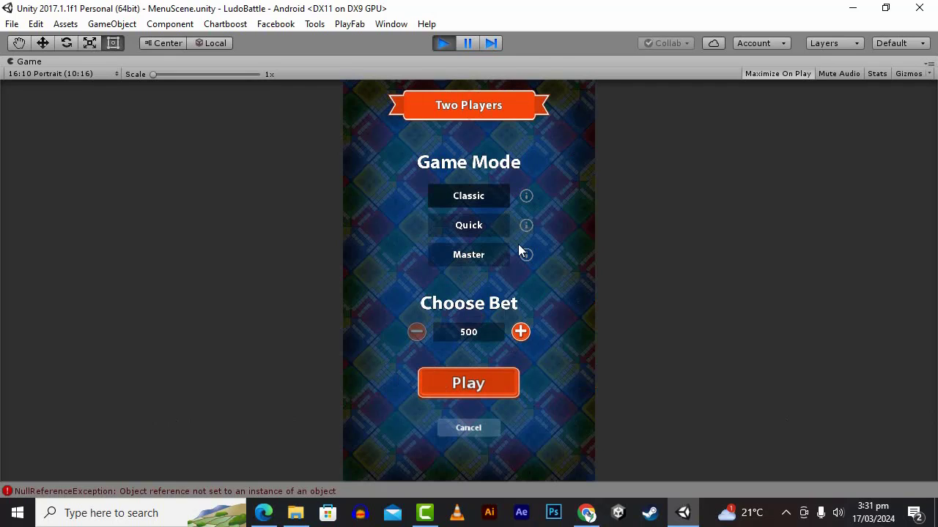
left_click(519, 333)
left_click(417, 336)
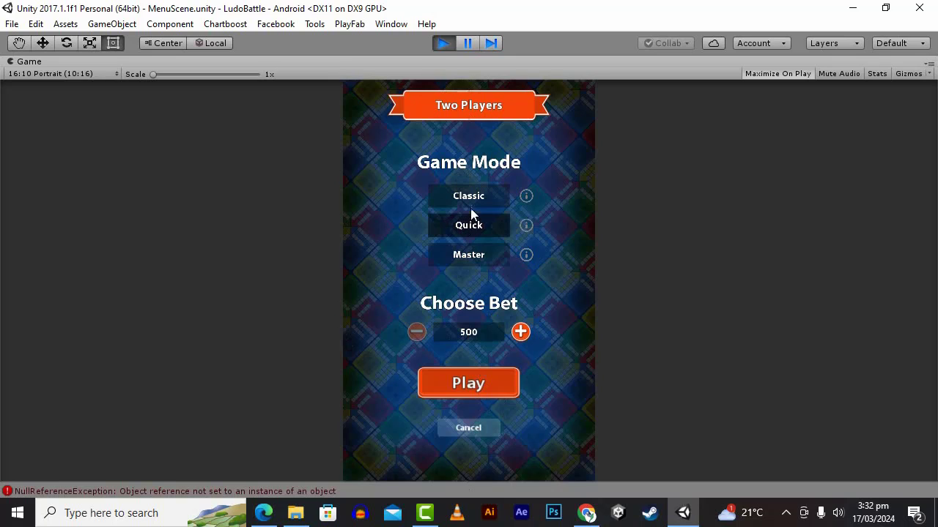
left_click(491, 386)
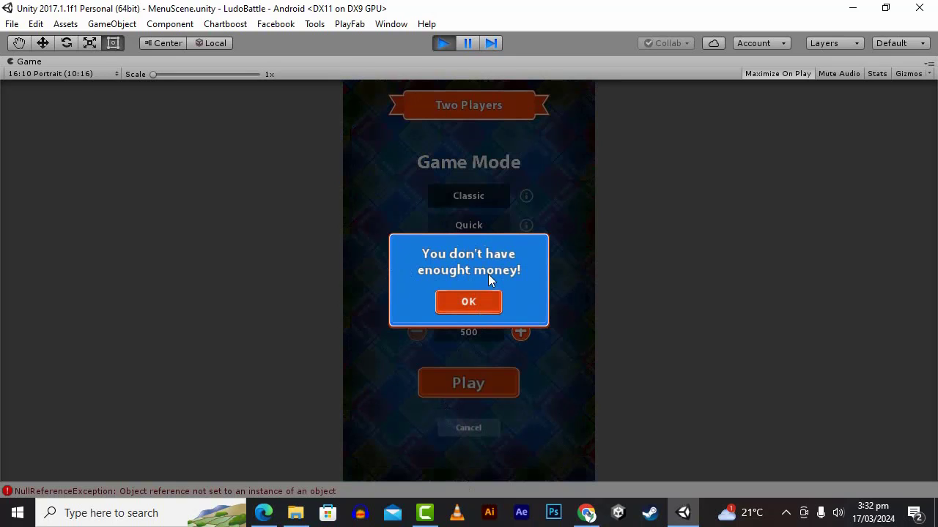
left_click(462, 310)
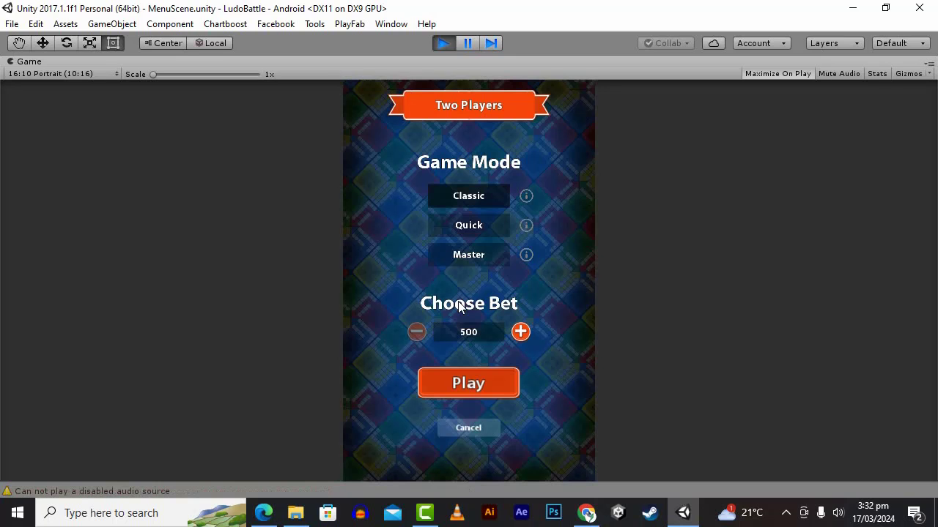
left_click(486, 429)
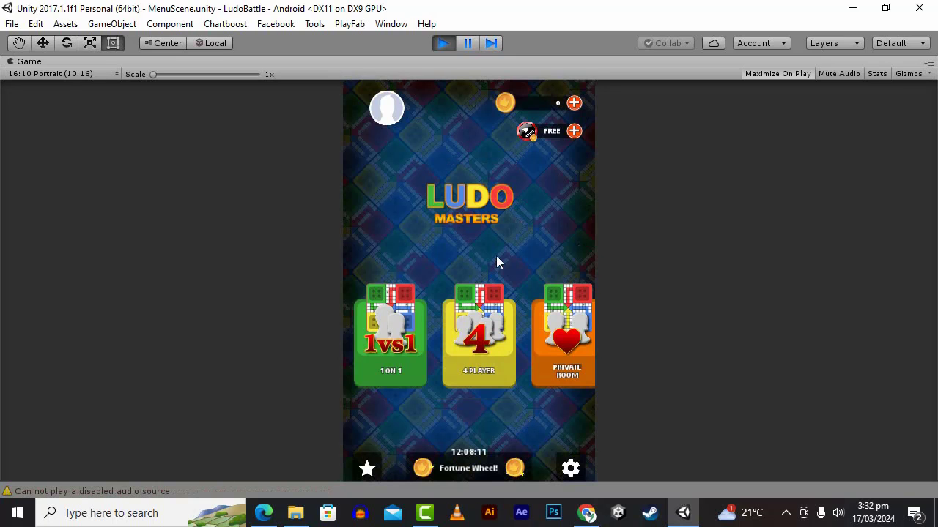
left_click(442, 43)
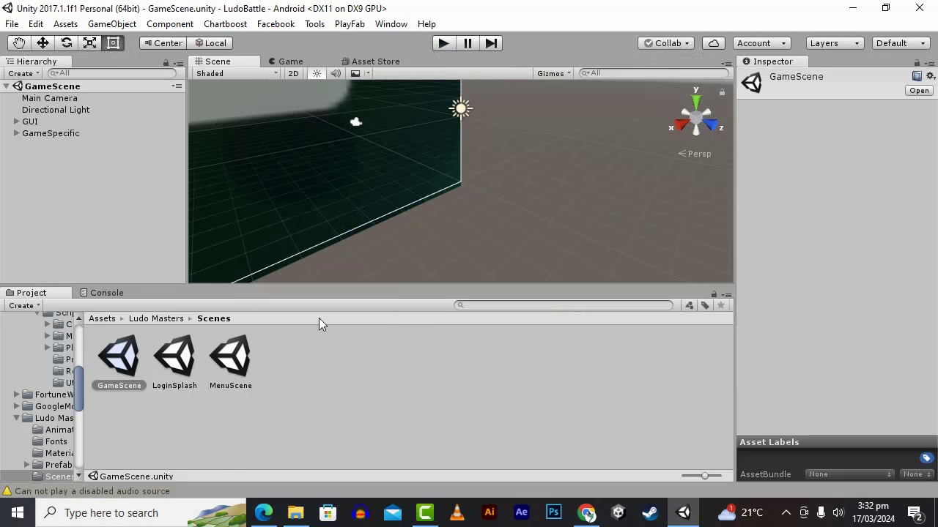
left_click(104, 295)
left_click(27, 295)
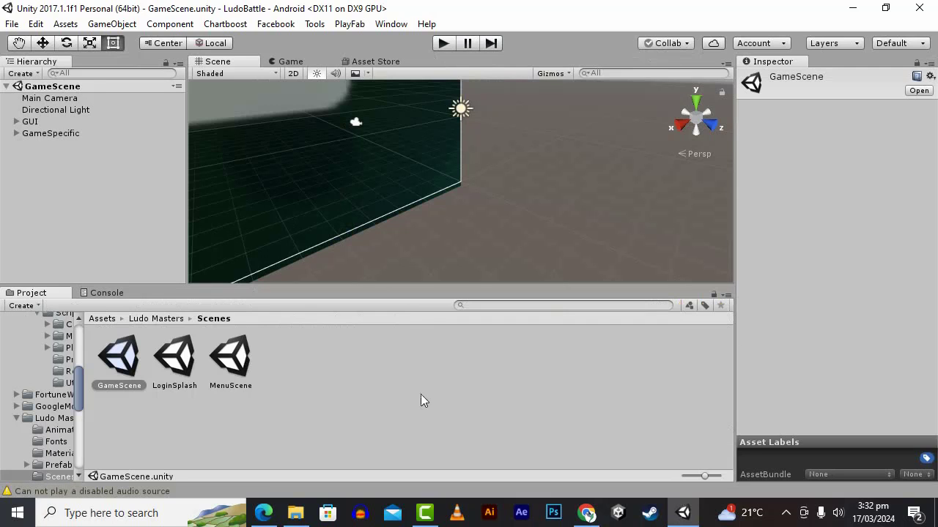
Switch to Ludo Documentation.pdf in Edge and read its instructions on importing the project and editing the name, icon and package name.
left_click(275, 514)
scroll(812, 335, "down", 5)
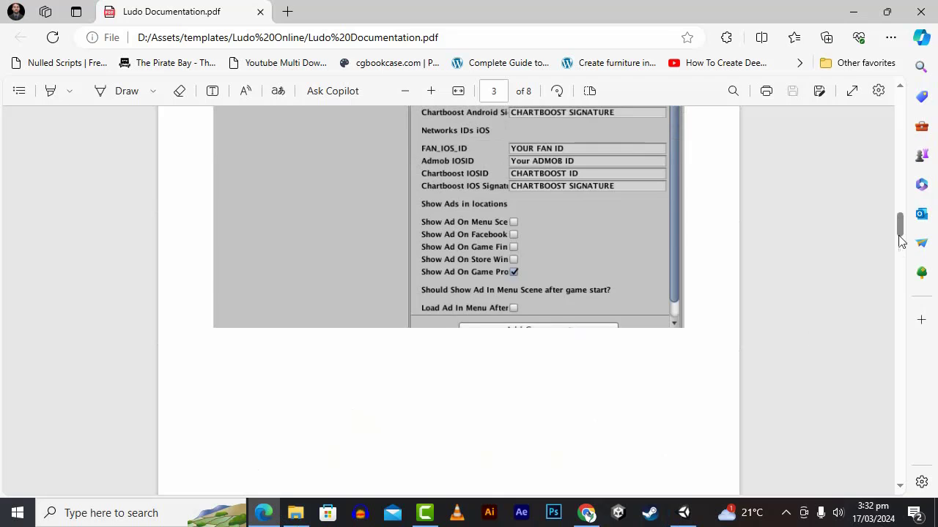
left_click_drag(899, 237, 900, 110)
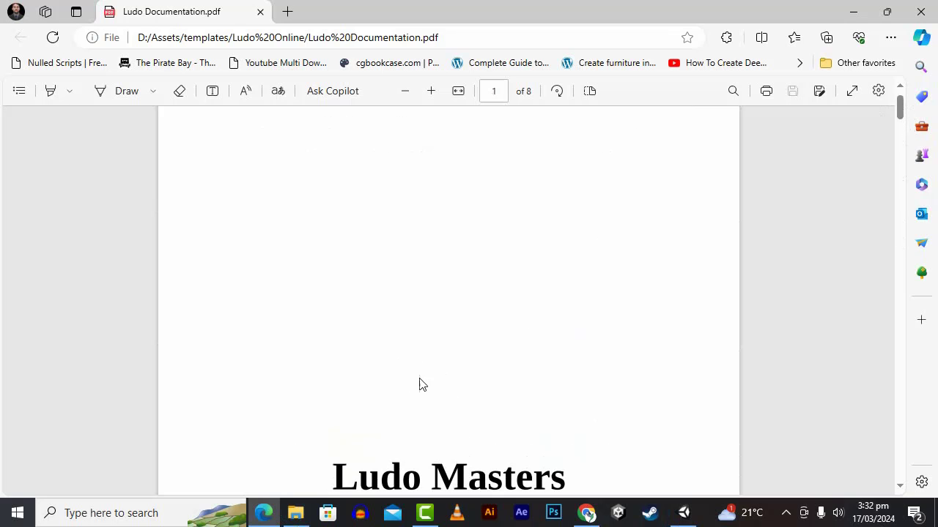
scroll(353, 329, "down", 6)
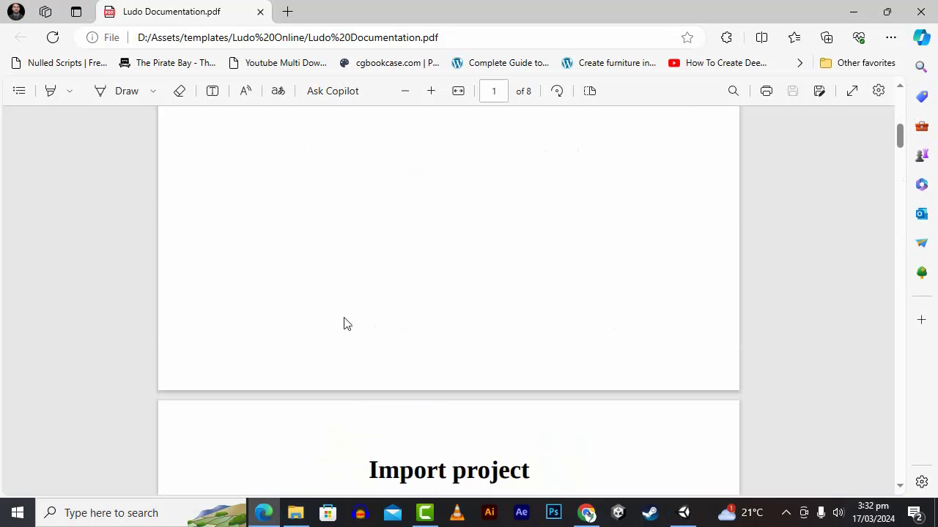
scroll(346, 323, "up", 5)
left_click_drag(264, 199, 821, 220)
left_click(466, 312)
scroll(466, 312, "down", 6)
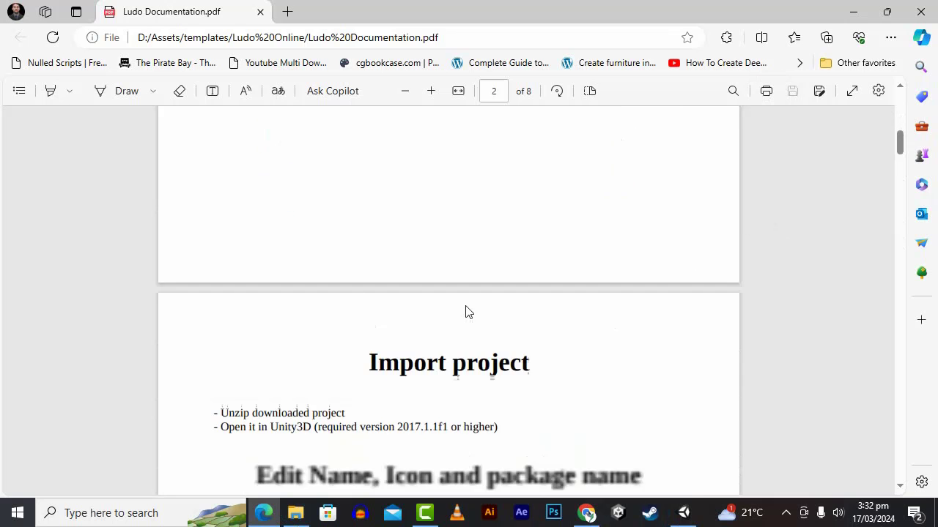
scroll(466, 312, "down", 4)
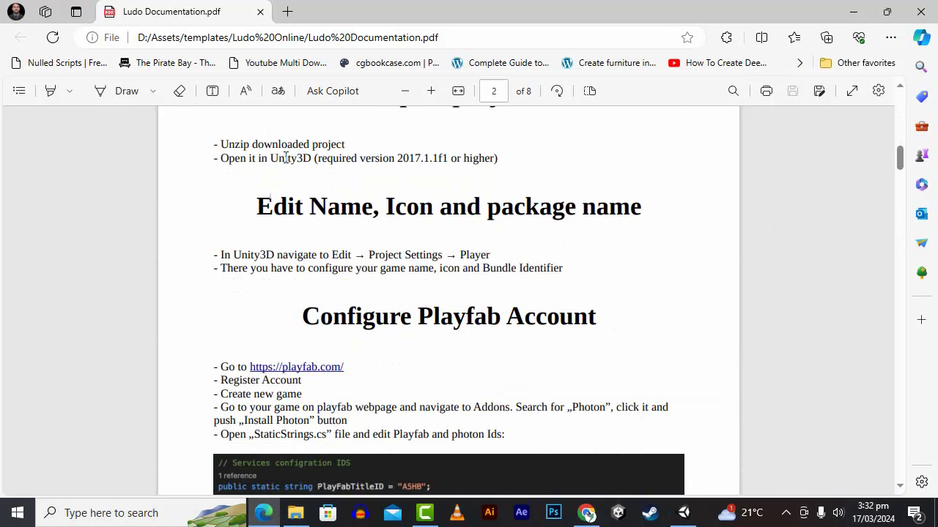
left_click_drag(286, 157, 369, 193)
left_click_drag(258, 206, 708, 217)
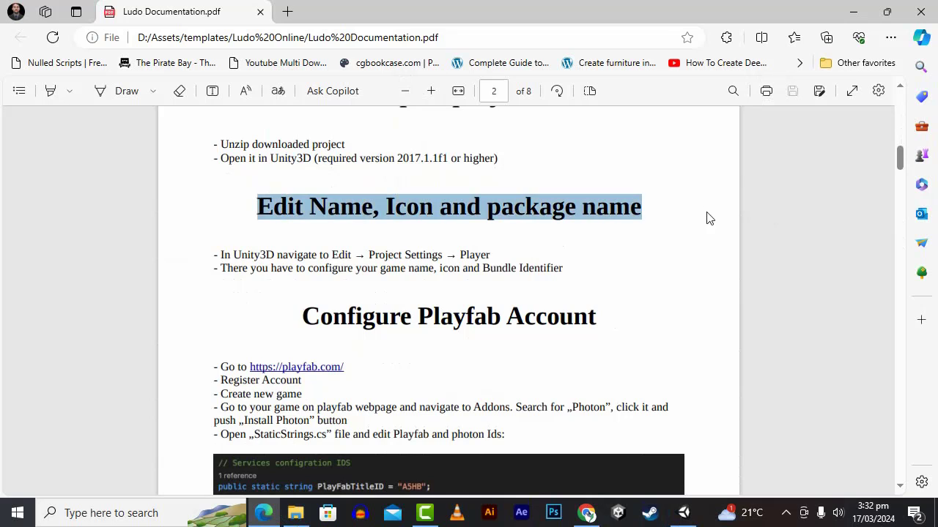
Read the documentation's Configure Playfab Account section with its StaticStrings.cs IDs, and continue to Configure Advertising networks.
scroll(513, 317, "down", 3)
scroll(372, 239, "up", 1)
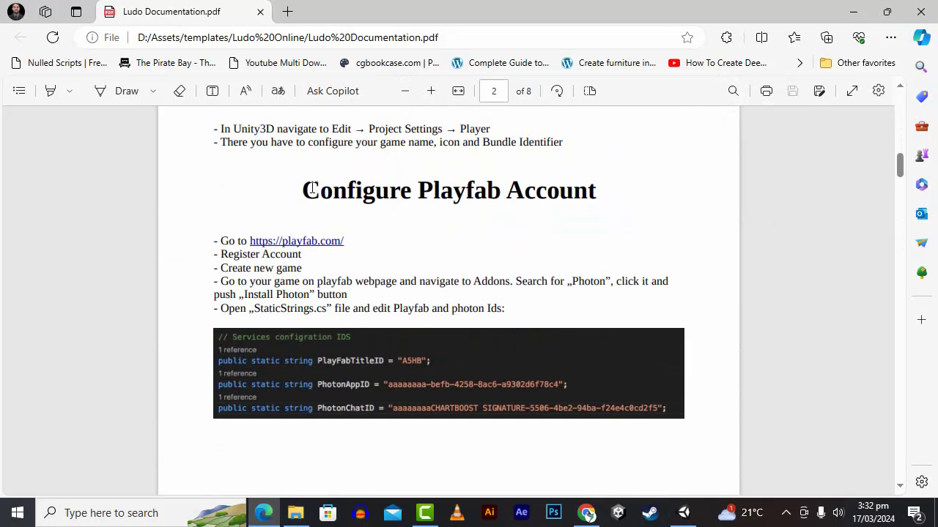
left_click_drag(311, 189, 693, 201)
left_click(326, 281)
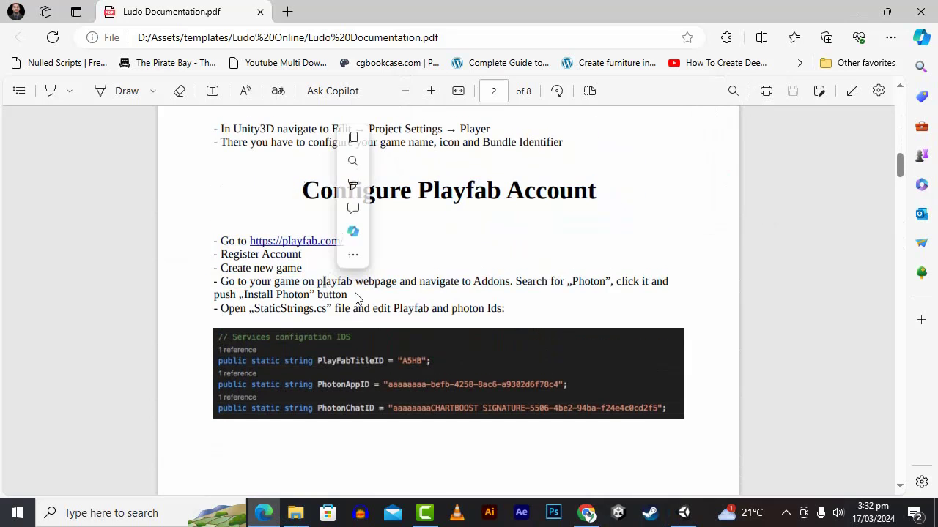
left_click(348, 296)
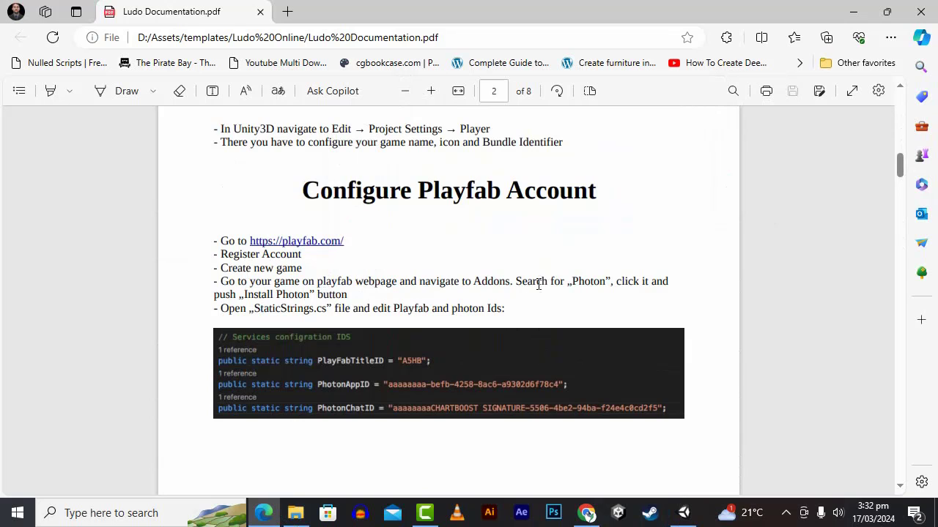
scroll(355, 306, "down", 3)
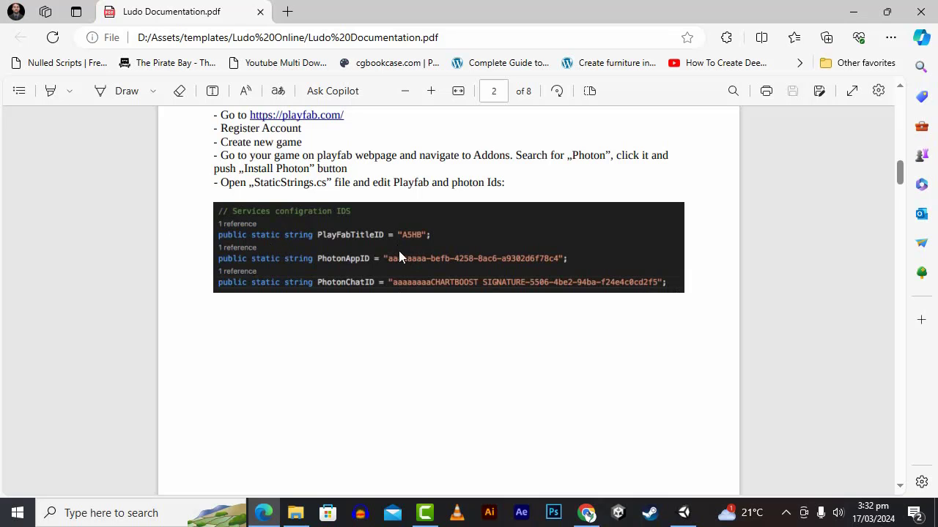
scroll(410, 308, "down", 5)
scroll(421, 331, "up", 3)
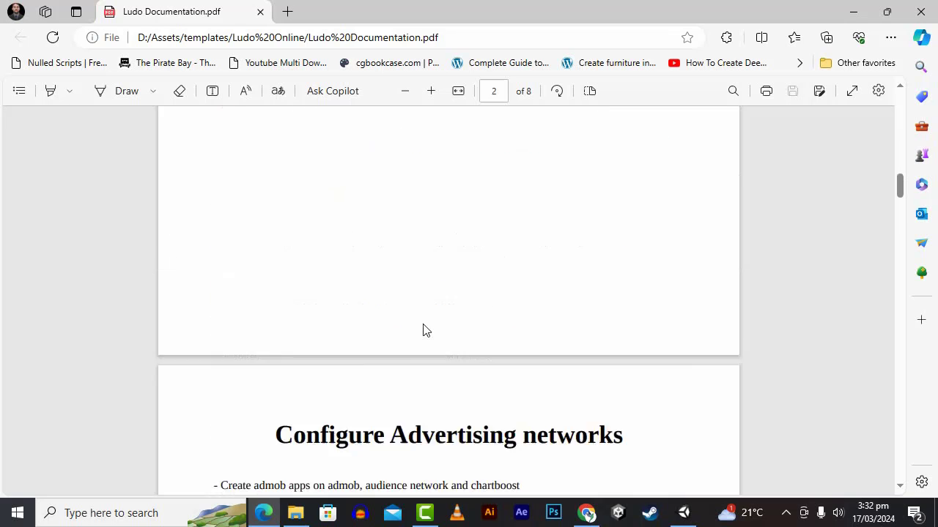
scroll(396, 340, "down", 3)
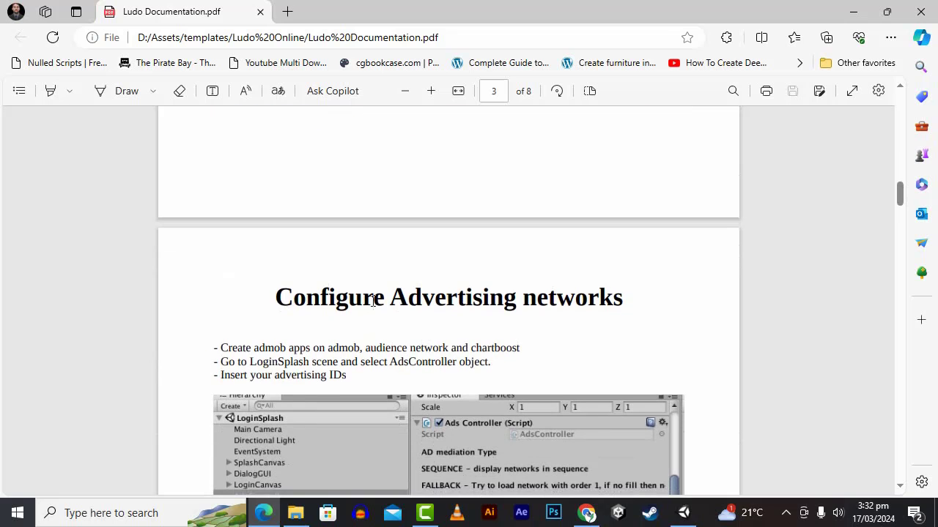
Read the Configure Advertising networks section on creating the ad apps and inserting advertising IDs in the AdsController object.
scroll(344, 294, "down", 3)
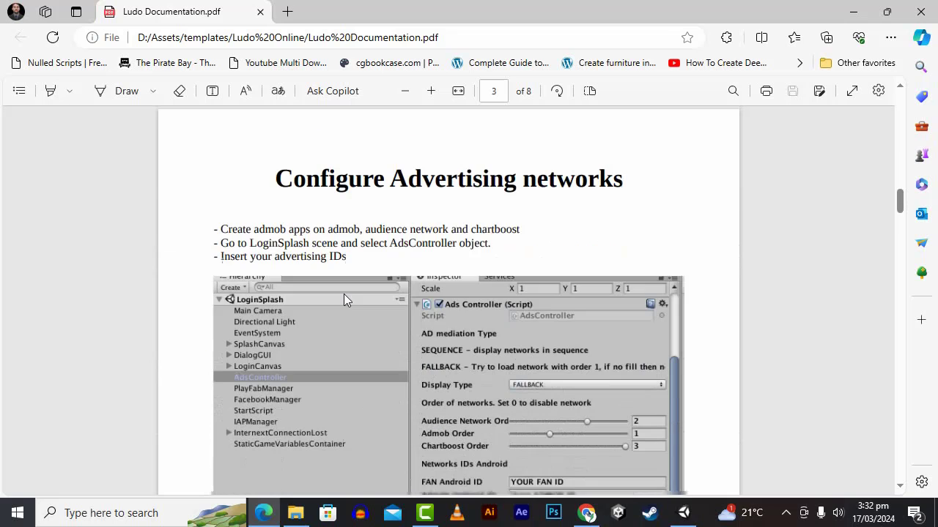
left_click_drag(277, 171, 647, 173)
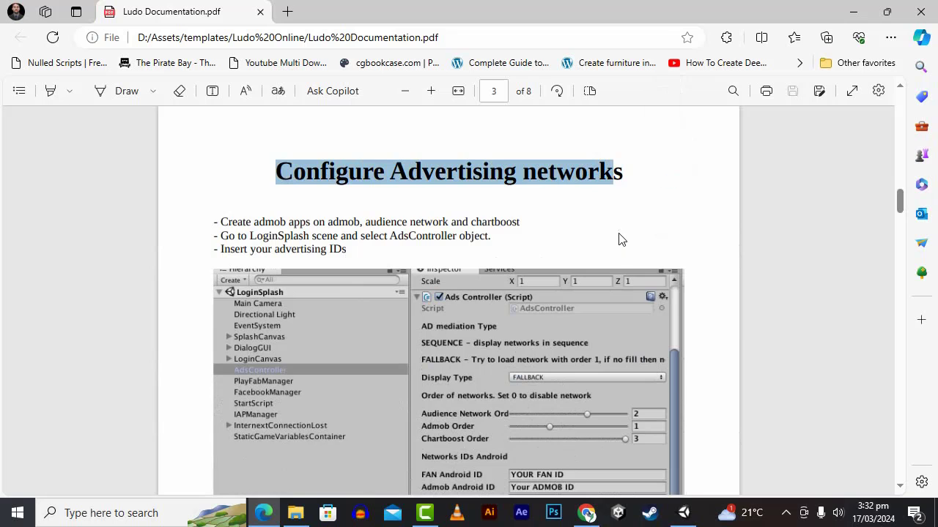
scroll(472, 297, "down", 3)
scroll(484, 273, "up", 2)
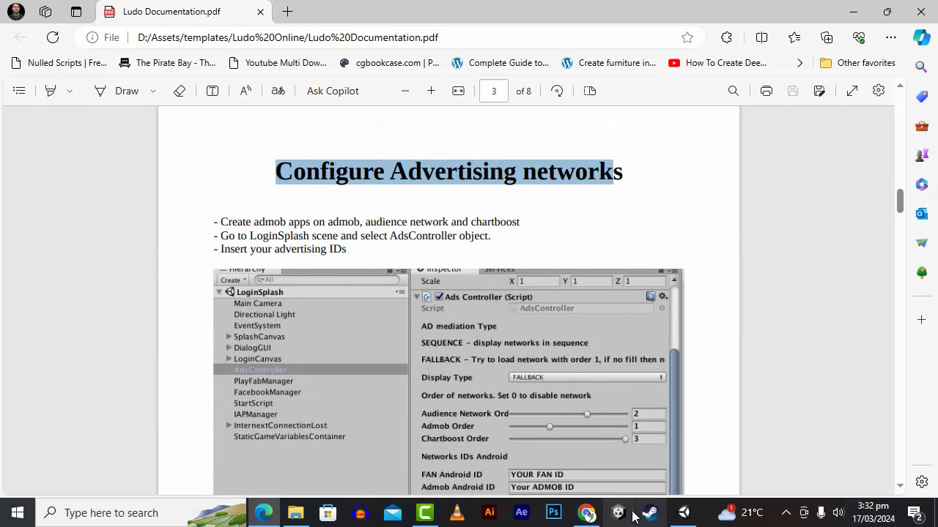
Switch to Unity, open the LoginSplash scene, select the AdsController object and widen the Inspector.
left_click(684, 513)
double_click(188, 360)
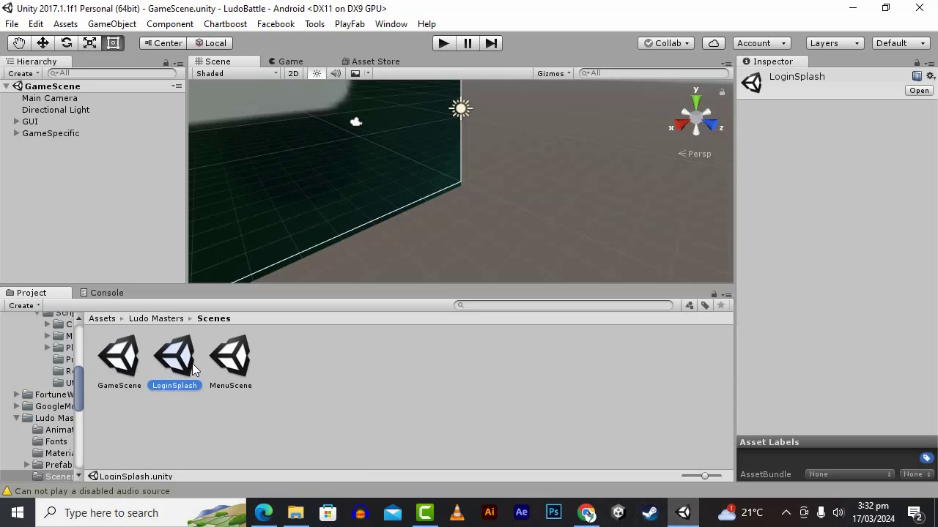
left_click(63, 170)
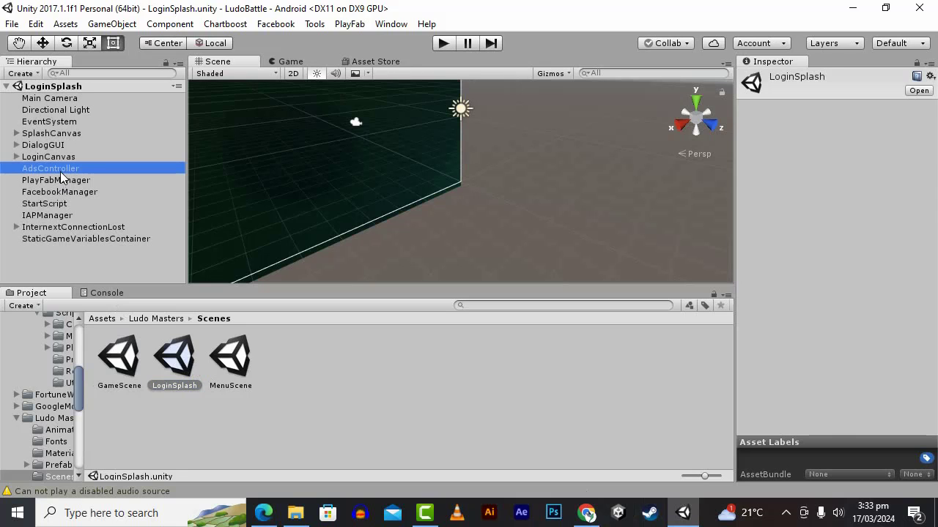
left_click_drag(736, 212, 562, 211)
Examine the Ads Controller script's display types, network order, Android and iOS network IDs and ad location options.
scroll(685, 271, "down", 3)
scroll(685, 271, "up", 3)
left_click(756, 265)
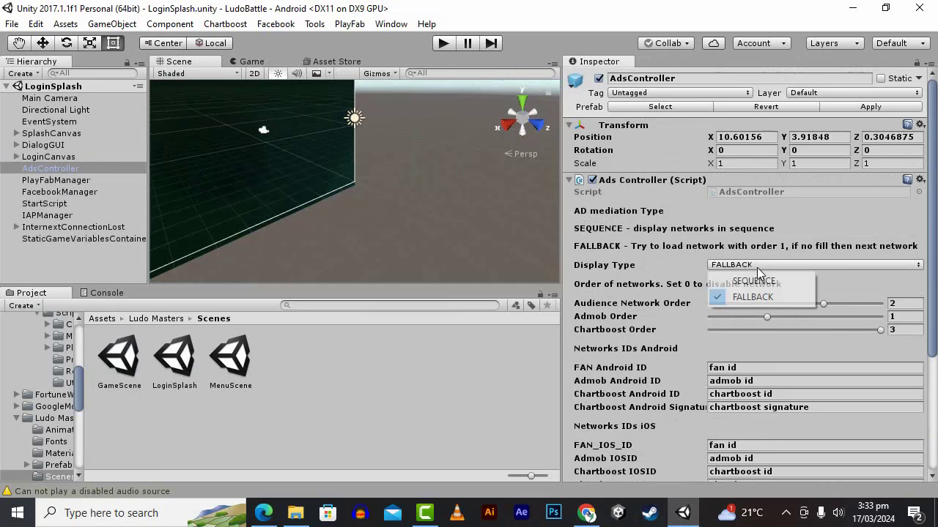
key("Escape")
scroll(675, 336, "down", 5)
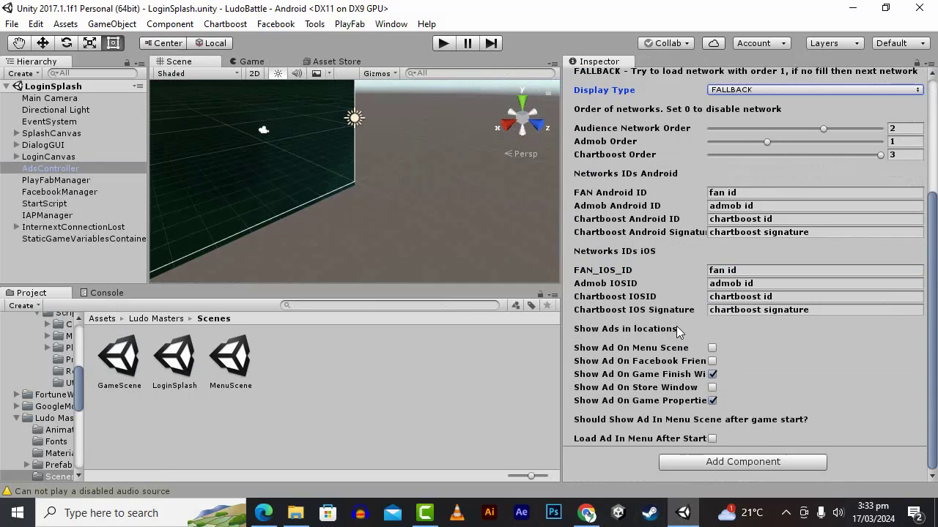
Return to Ludo Documentation.pdf in Edge and read the Unity Services setup and Configure UnityAds sections.
left_click(263, 513)
scroll(490, 404, "down", 3)
scroll(489, 404, "down", 10)
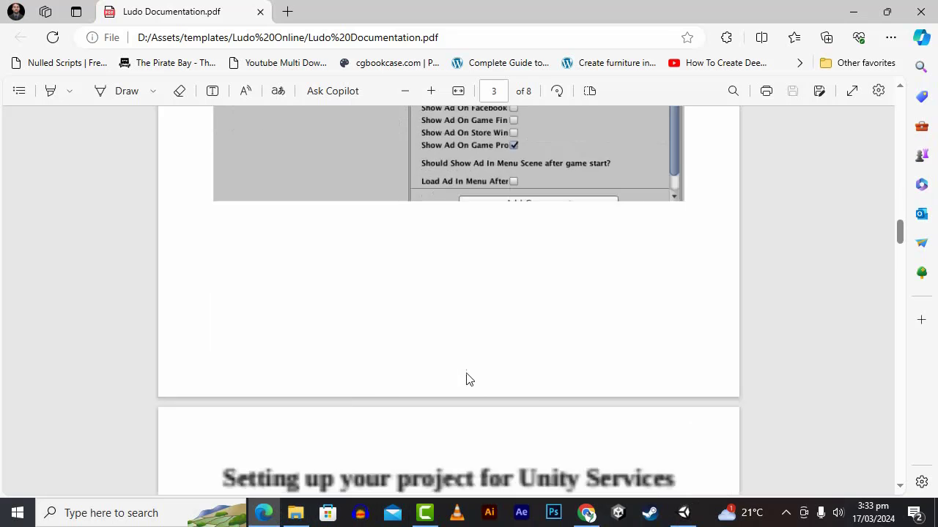
scroll(255, 237, "down", 3)
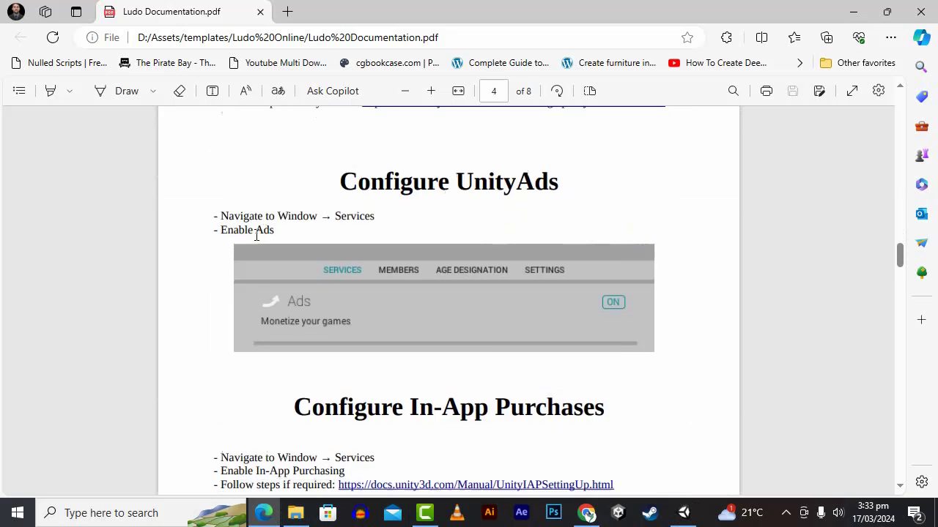
scroll(244, 262, "up", 2)
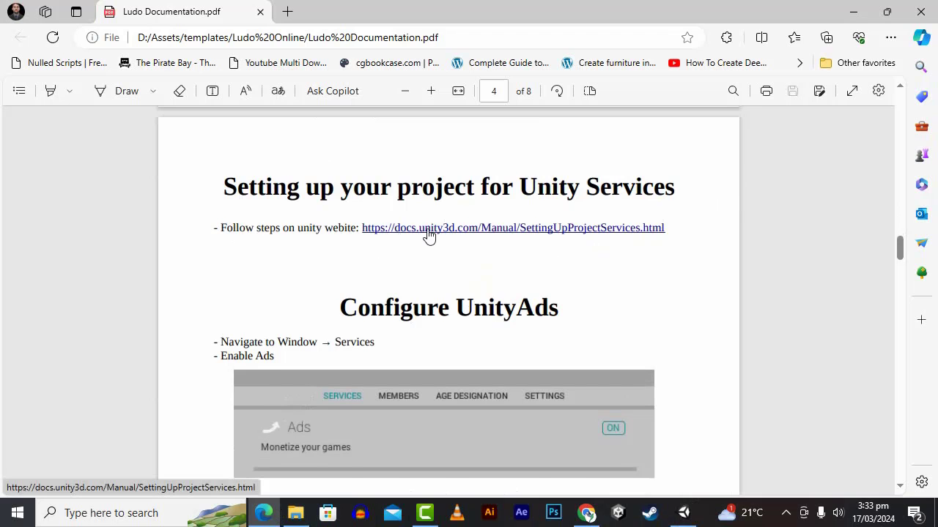
scroll(427, 236, "down", 3)
left_click_drag(359, 187, 579, 201)
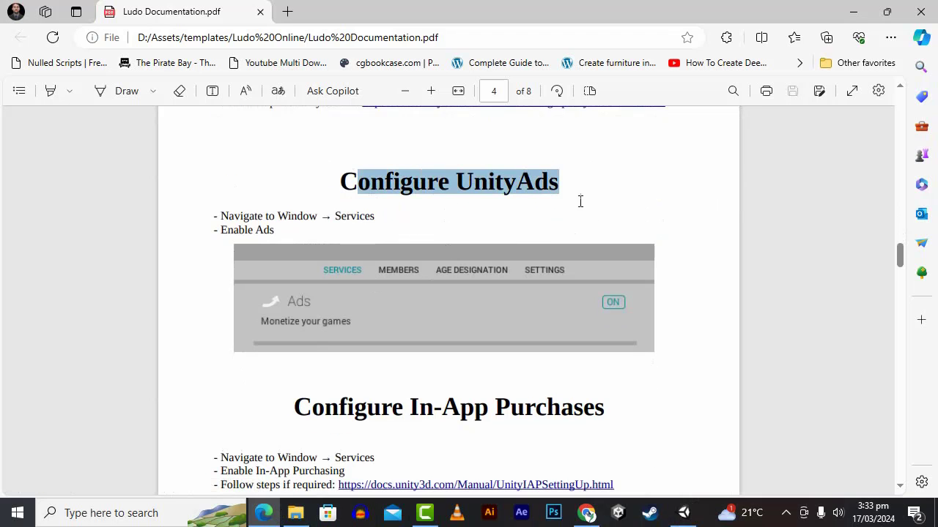
scroll(356, 289, "down", 4)
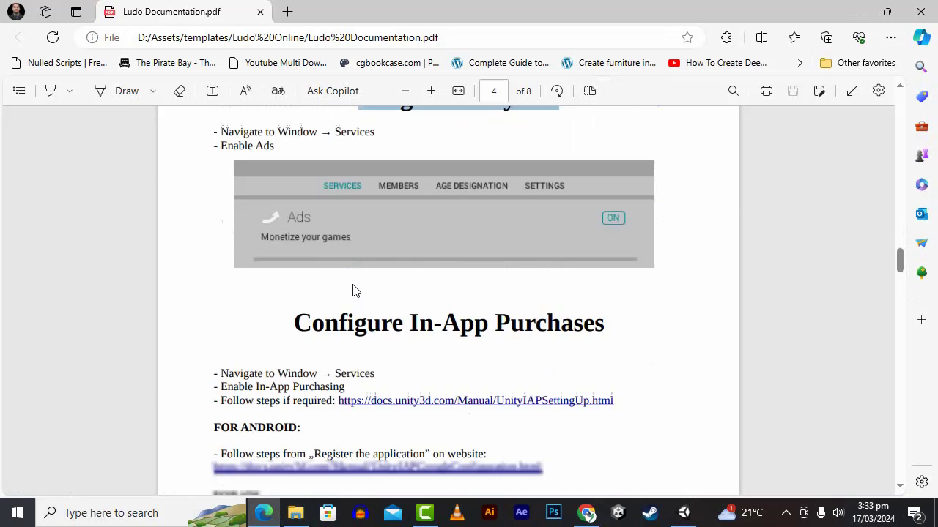
Read the Configure In-App Purchases section, including its Android and iOS steps, product names and IAPManager screenshot.
scroll(373, 233, "down", 2)
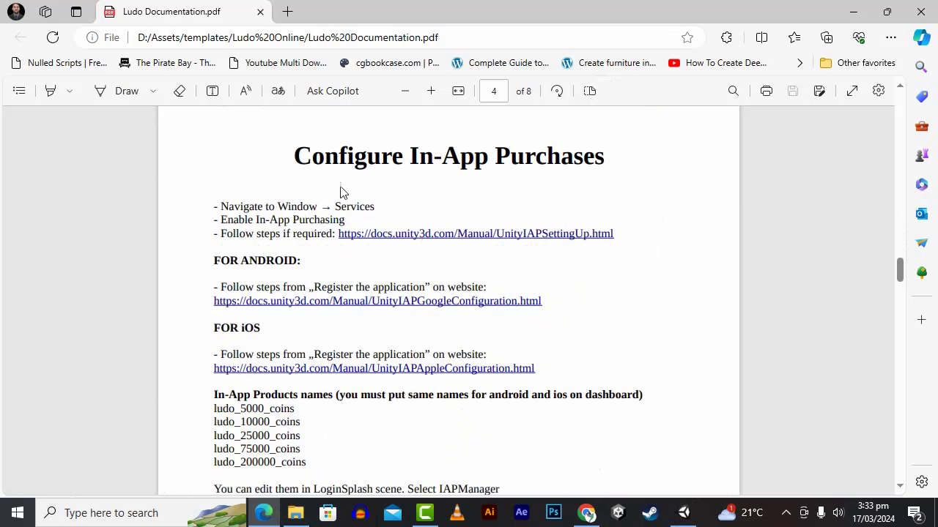
left_click_drag(300, 164, 650, 167)
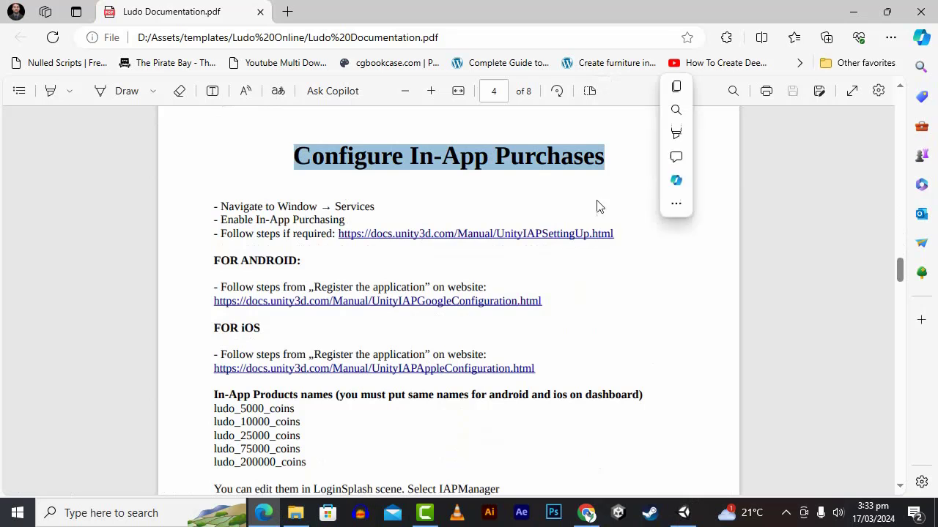
left_click(290, 277)
scroll(288, 230, "down", 6)
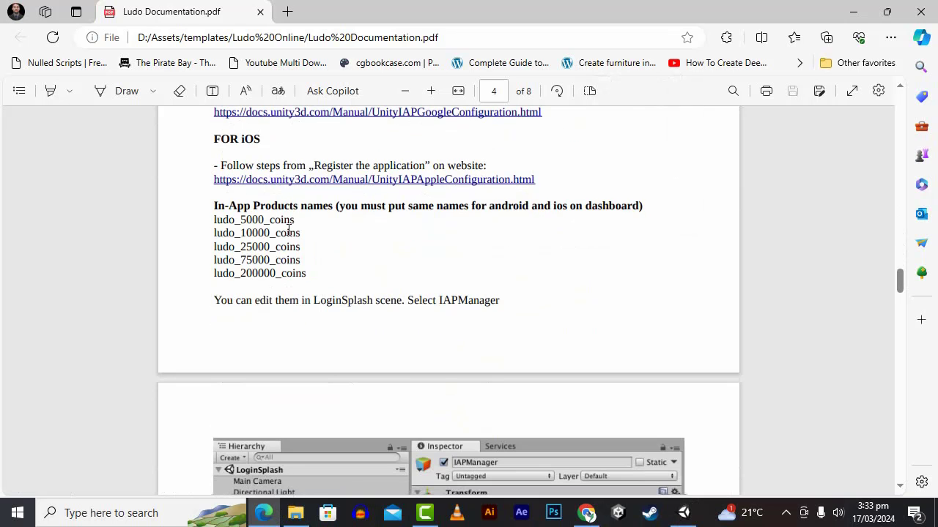
scroll(288, 224, "up", 4)
scroll(366, 394, "down", 5)
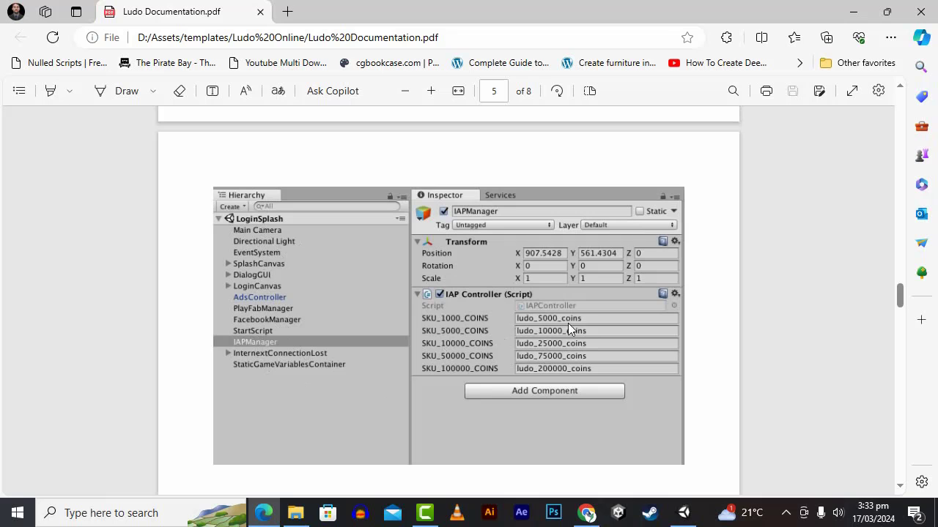
scroll(549, 354, "down", 4)
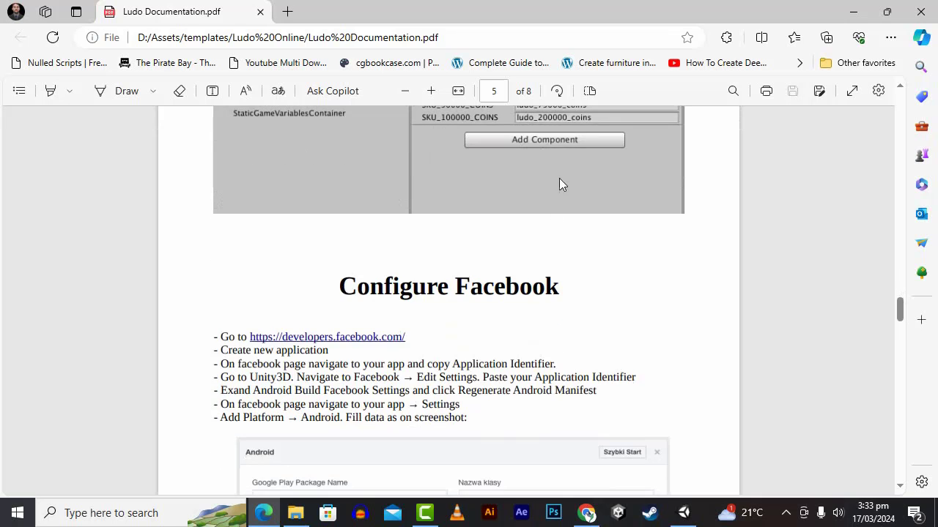
scroll(559, 178, "up", 3)
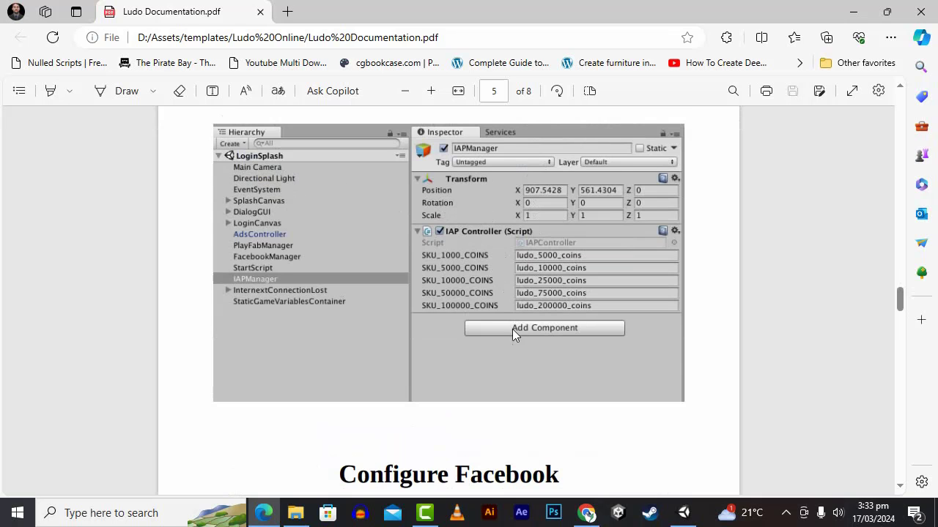
scroll(512, 331, "down", 4)
scroll(508, 356, "up", 3)
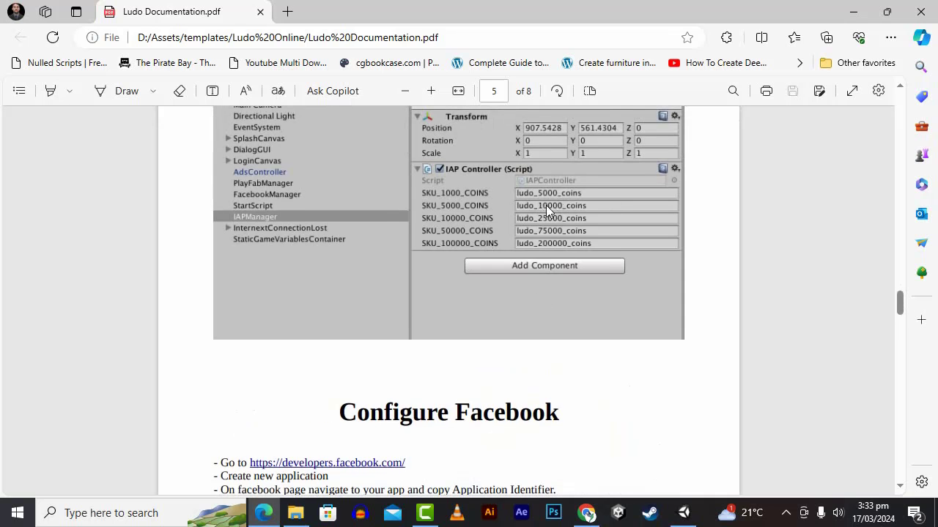
Read the Configure Facebook section on creating the application and adding the Android and iOS platforms.
scroll(440, 285, "down", 3)
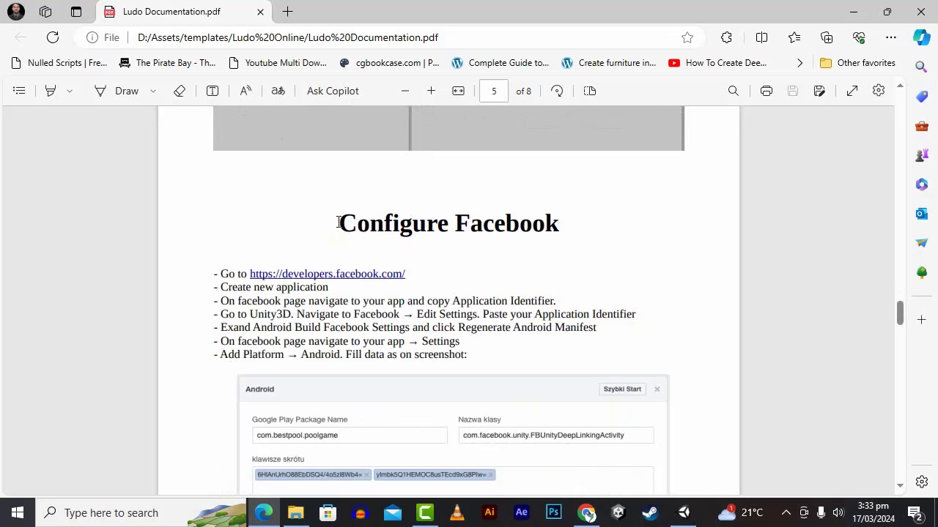
left_click_drag(338, 222, 597, 220)
scroll(477, 293, "down", 3)
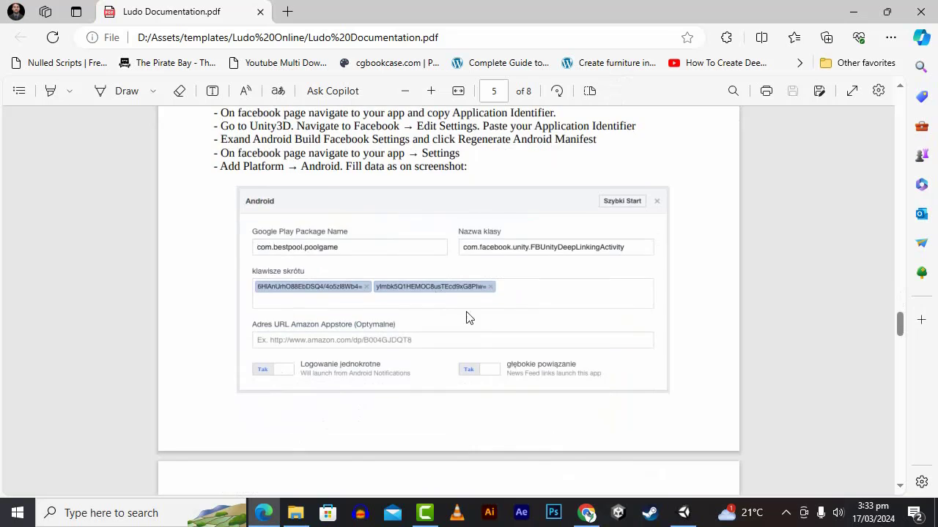
scroll(469, 317, "up", 3)
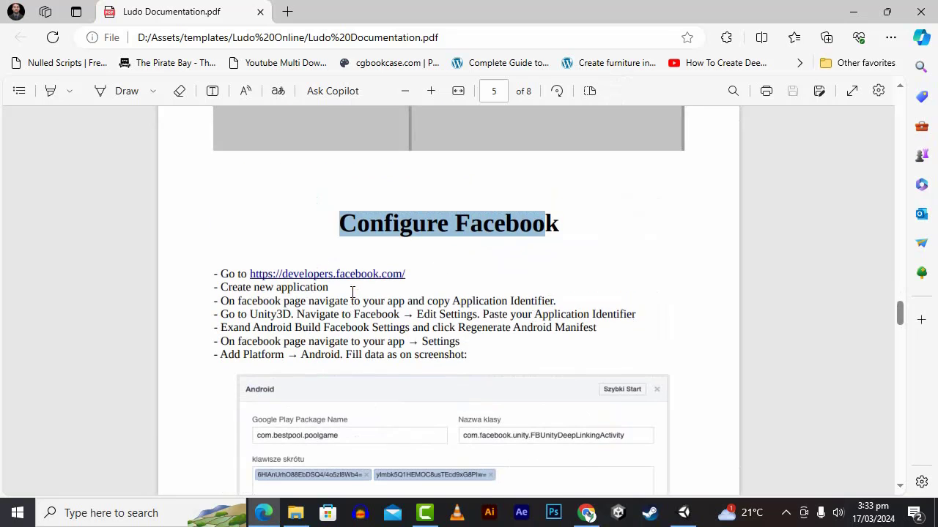
scroll(353, 292, "down", 1)
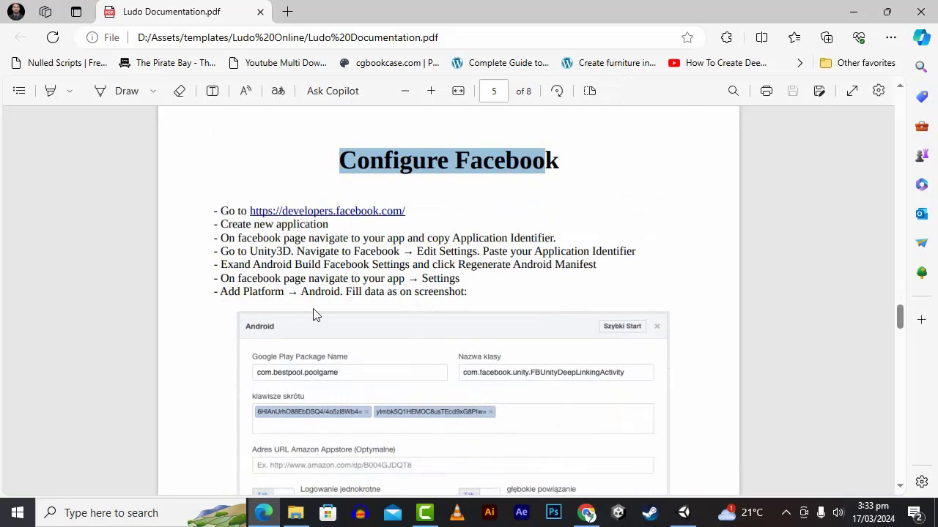
scroll(457, 320, "down", 7)
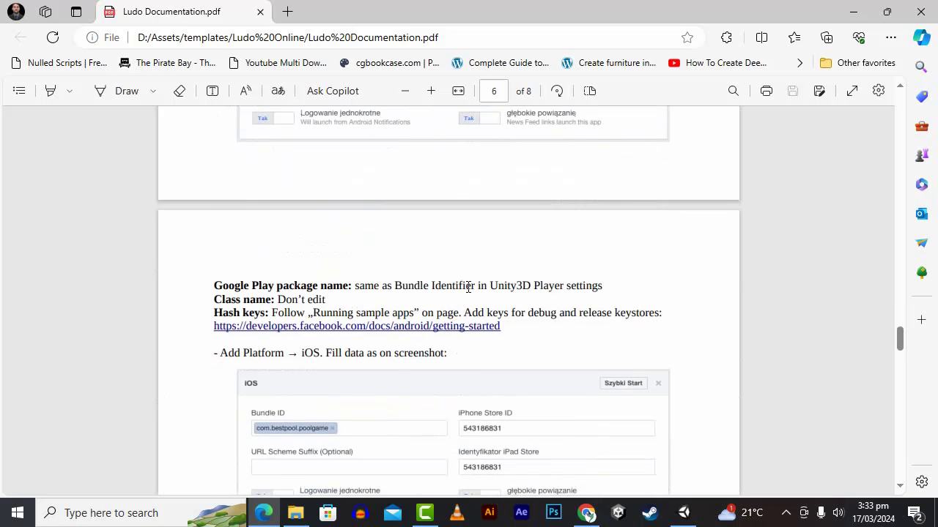
scroll(468, 286, "down", 7)
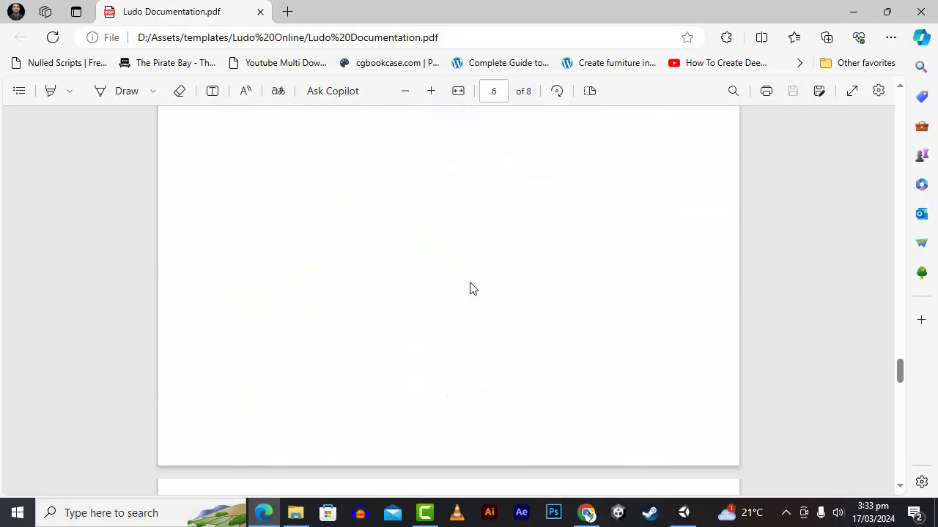
Skim the Facebook Canvas settings and the build, Edit Graphics and Edit Sounds sections, and return to page 6.
scroll(471, 287, "down", 13)
scroll(470, 288, "up", 5)
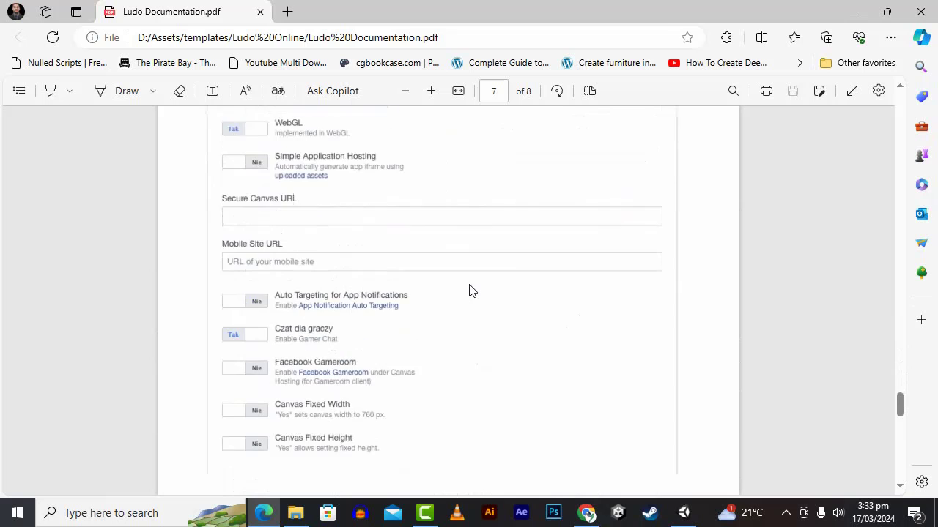
scroll(462, 307, "down", 15)
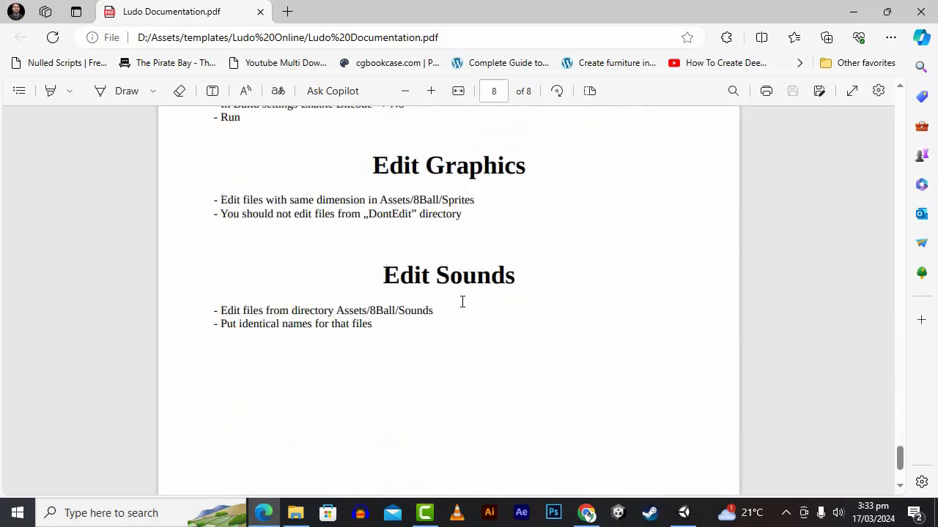
scroll(440, 312, "up", 5)
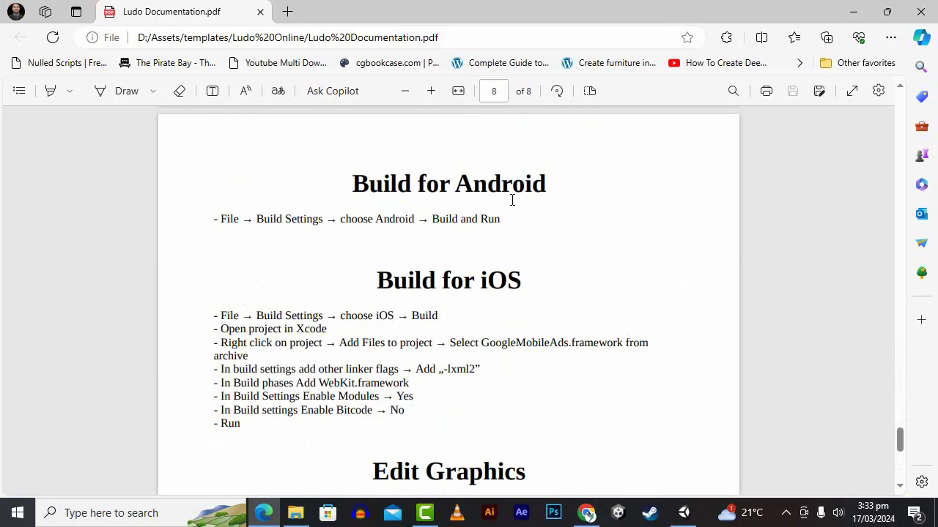
scroll(511, 203, "up", 20)
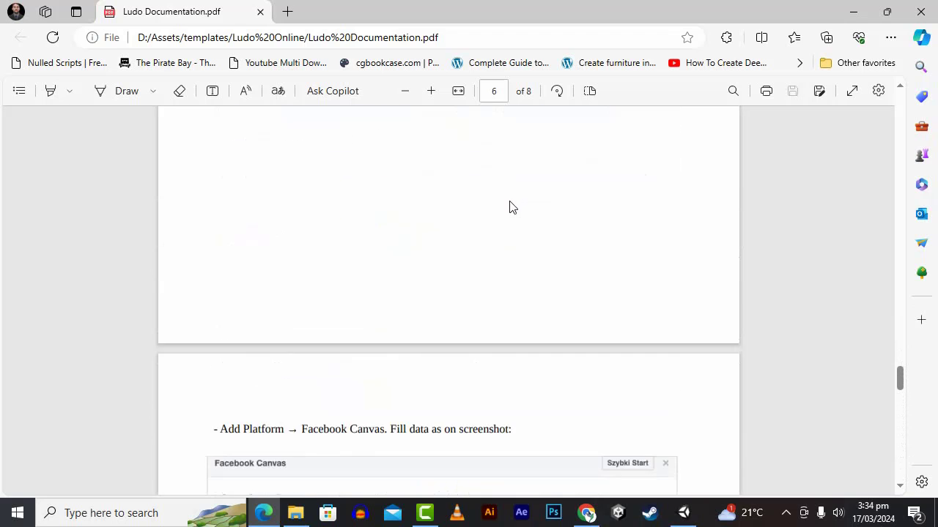
scroll(509, 220, "up", 2)
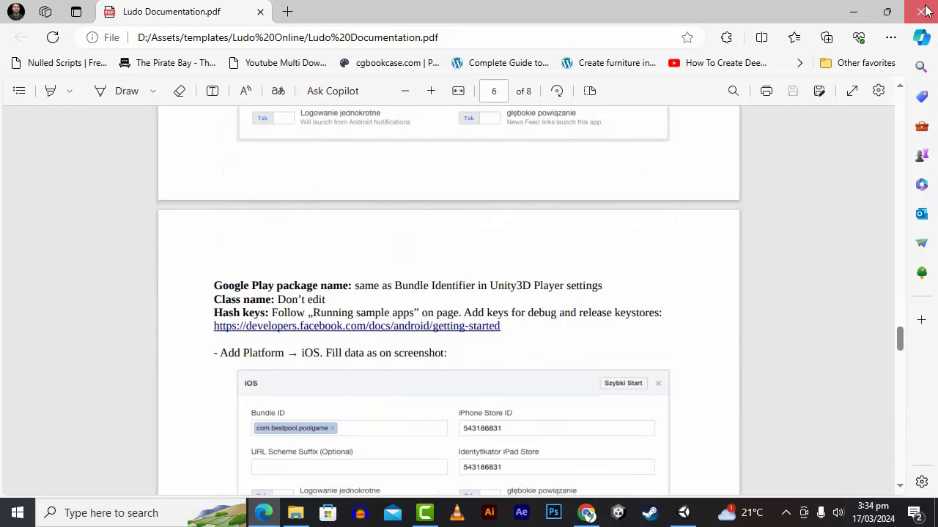
Switch back to Unity, clear the console messages and return to the project's Scenes folder.
left_click(681, 517)
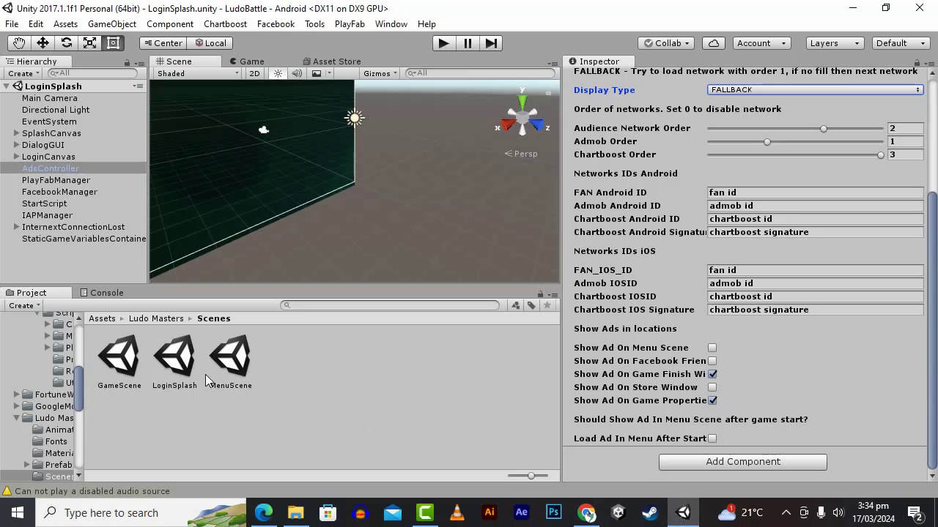
left_click(91, 295)
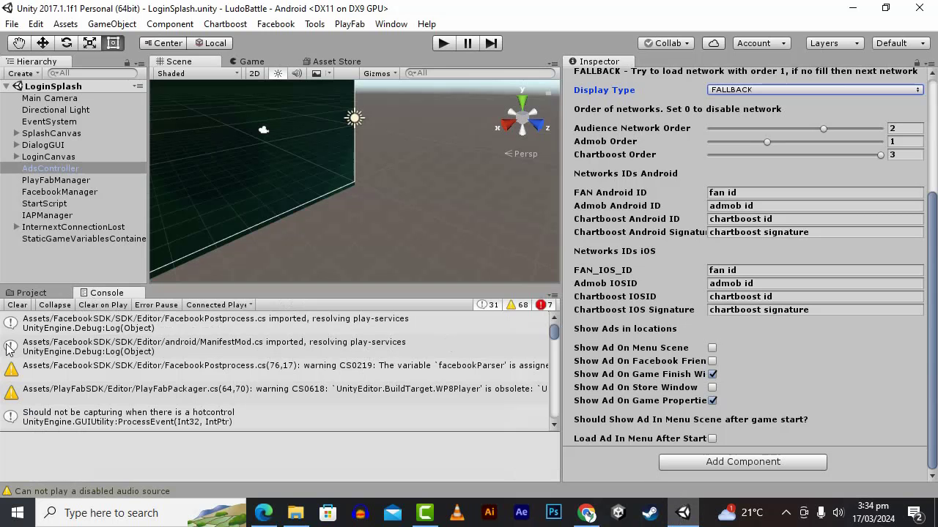
left_click(16, 304)
left_click(26, 293)
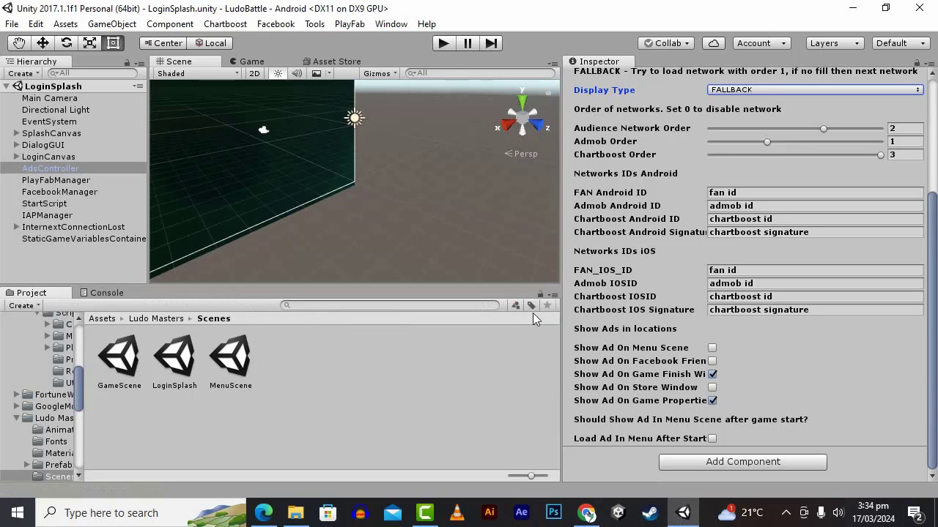
Narrow the Inspector, show the root Assets folder and recheck the console before returning to the project files.
left_click_drag(563, 301, 721, 297)
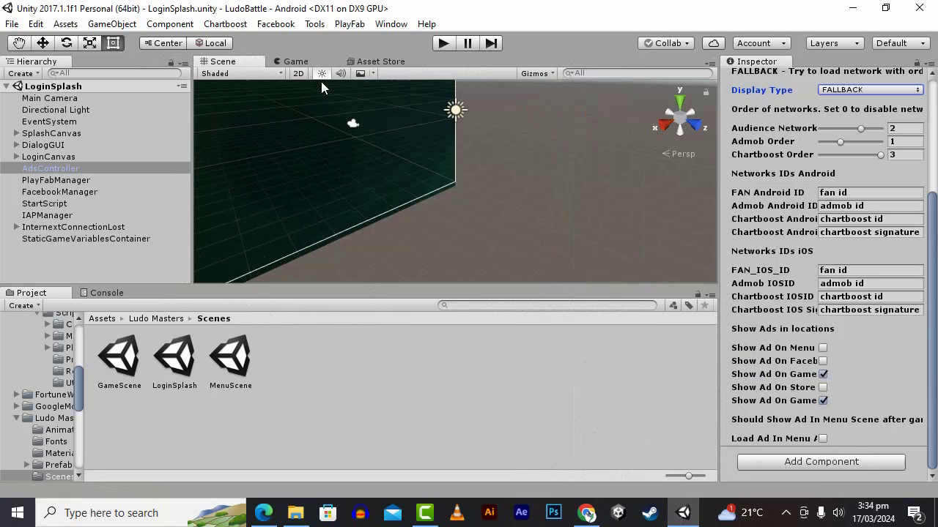
left_click(93, 320)
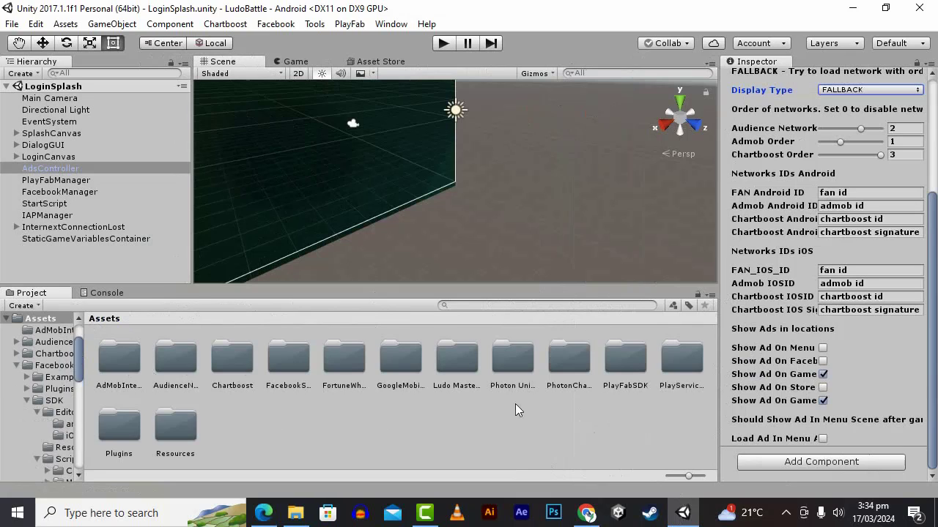
left_click(88, 293)
left_click(29, 293)
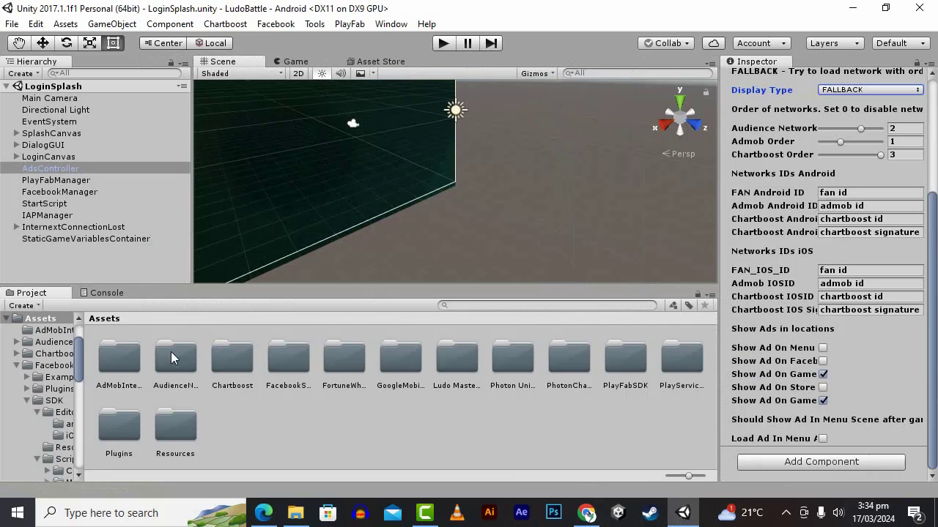